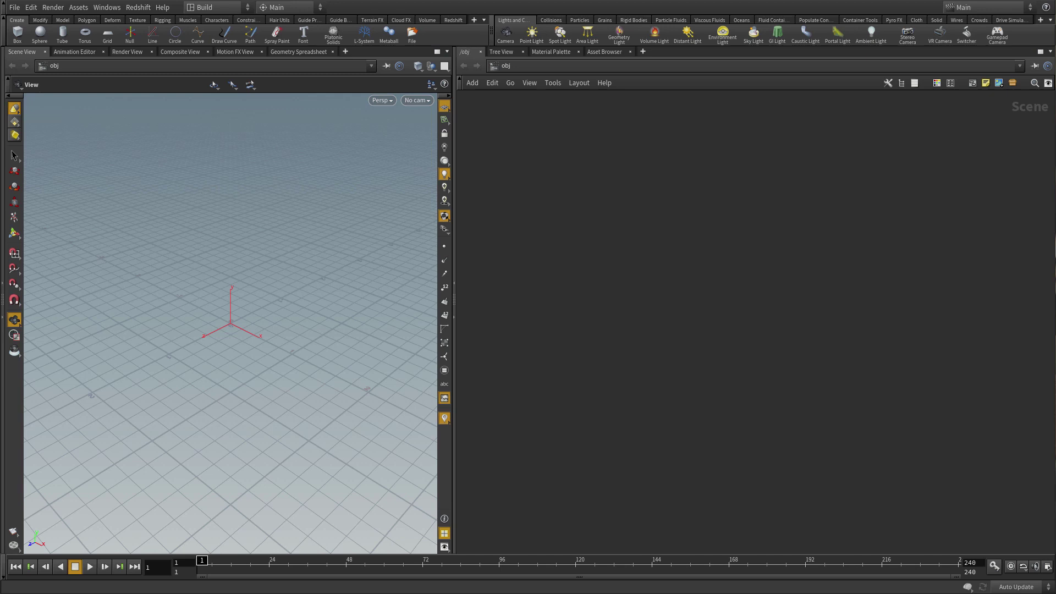
# Create a geo1 geometry object, go inside it, and delete the default file1 node.
pyautogui.press('h')
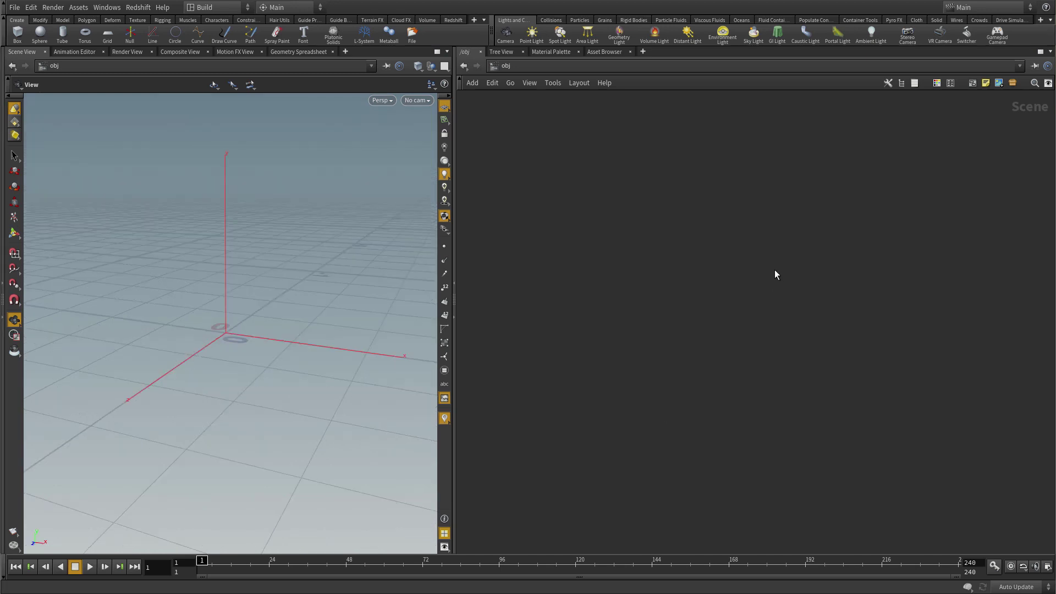
pyautogui.press('Tab')
pyautogui.write('geo')
pyautogui.press('Return')
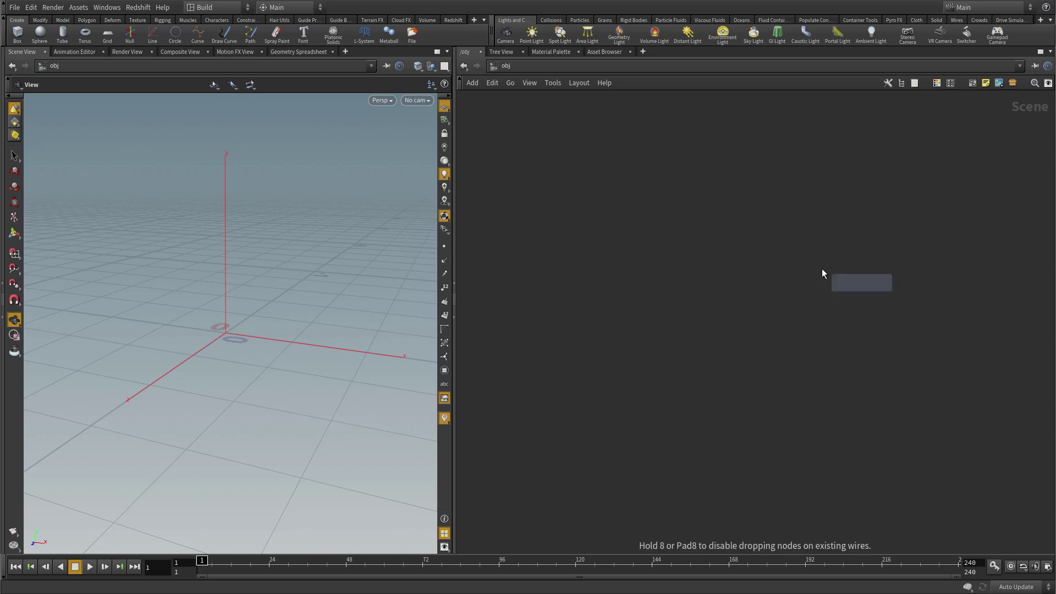
pyautogui.click(777, 230)
pyautogui.doubleClick(777, 234)
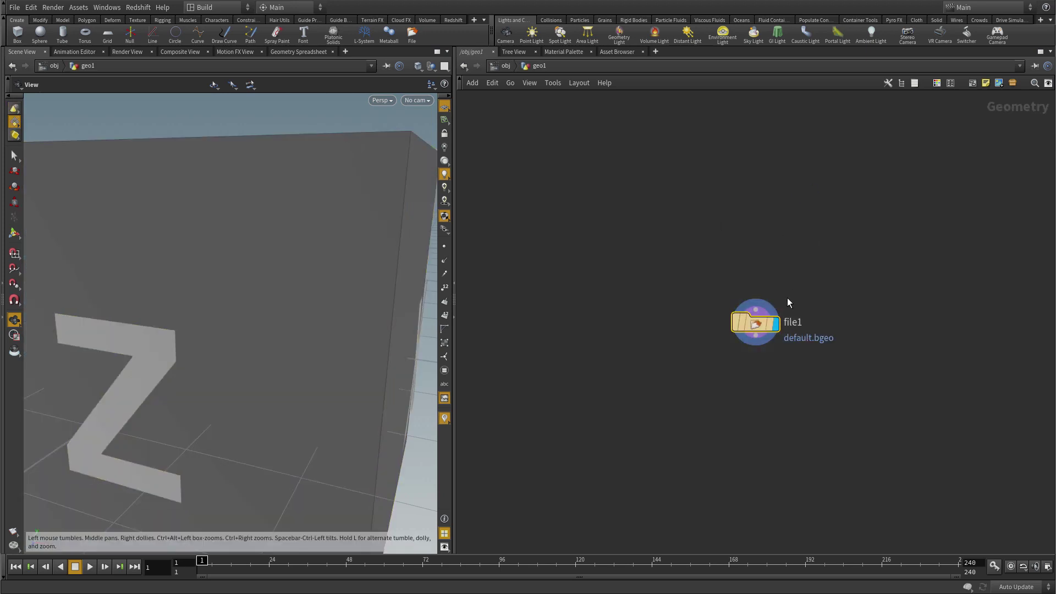
pyautogui.press('Delete')
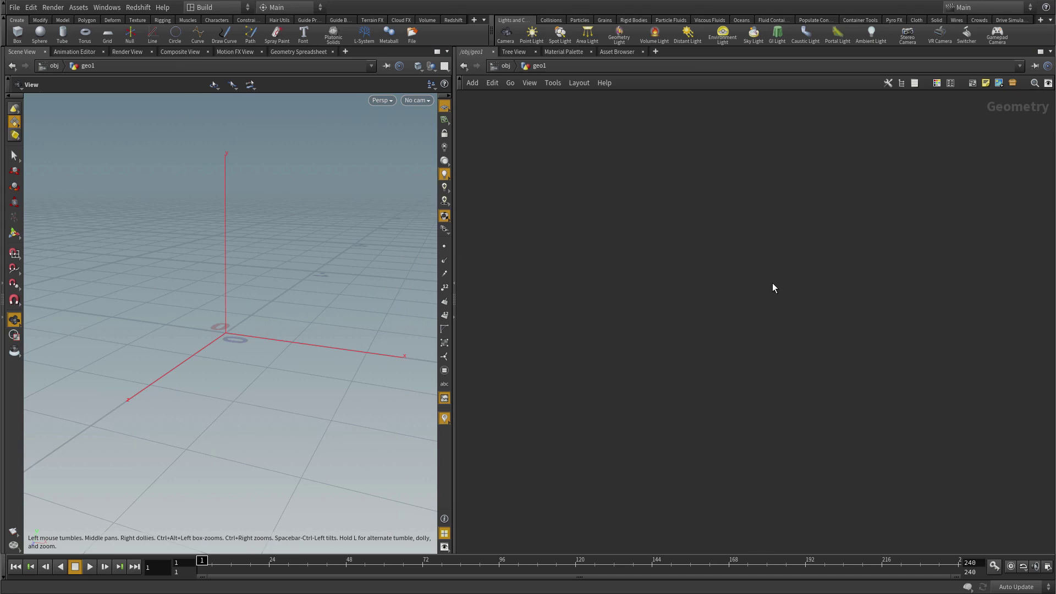
# Add a font1 node with its Text set to 'N' and view the letter front-on.
pyautogui.press('Tab')
pyautogui.write('f')
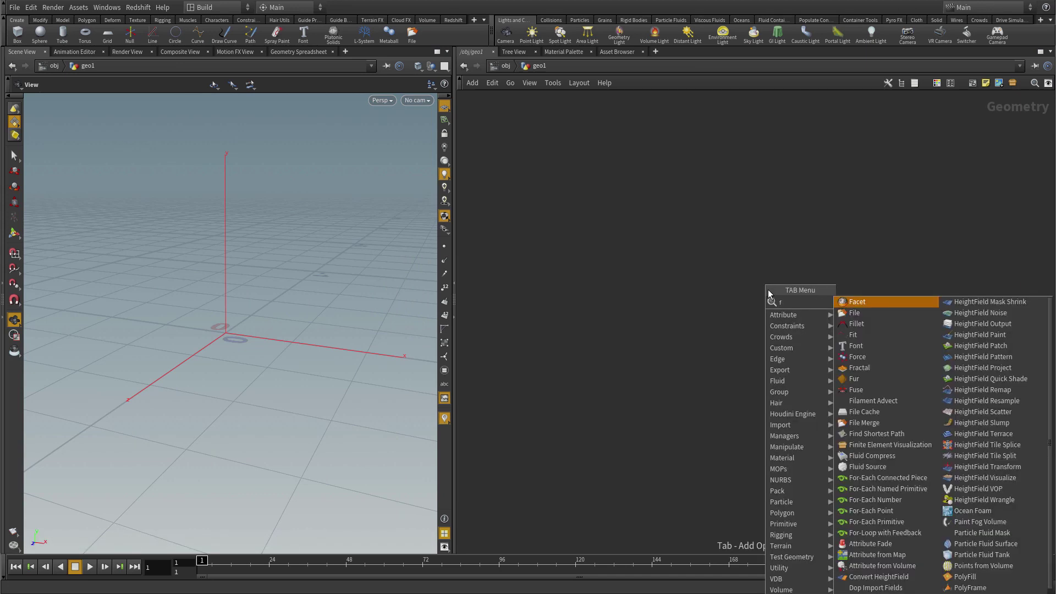
pyautogui.write('ont')
pyautogui.press('Return')
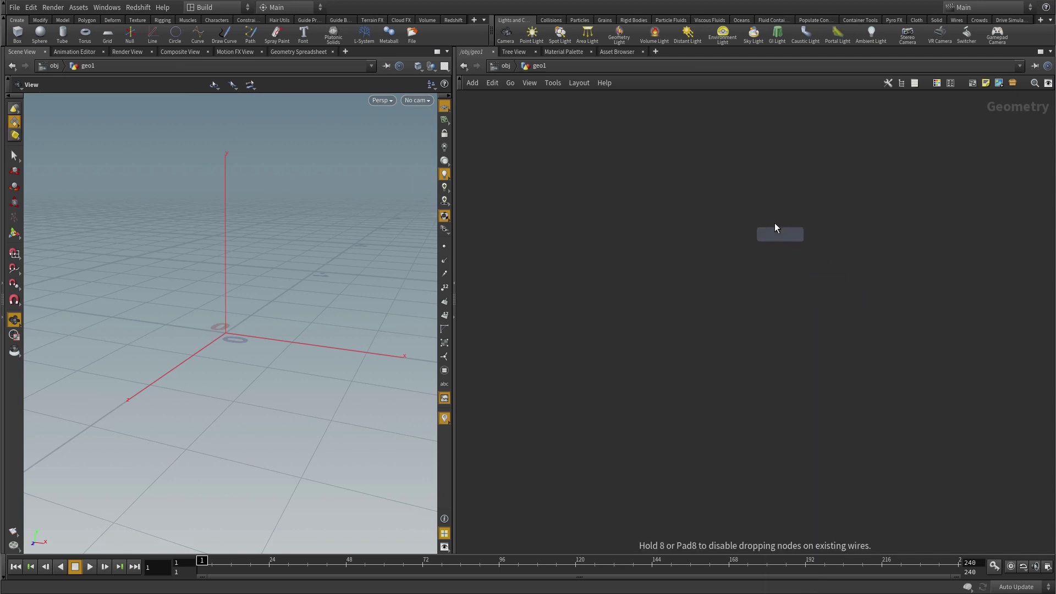
pyautogui.click(774, 220)
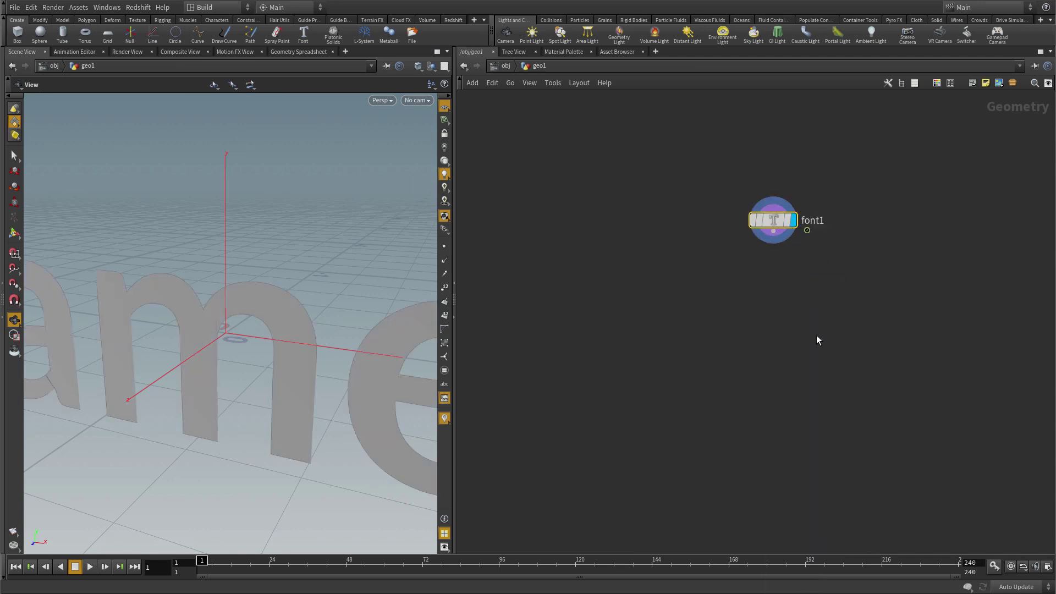
pyautogui.press('p')
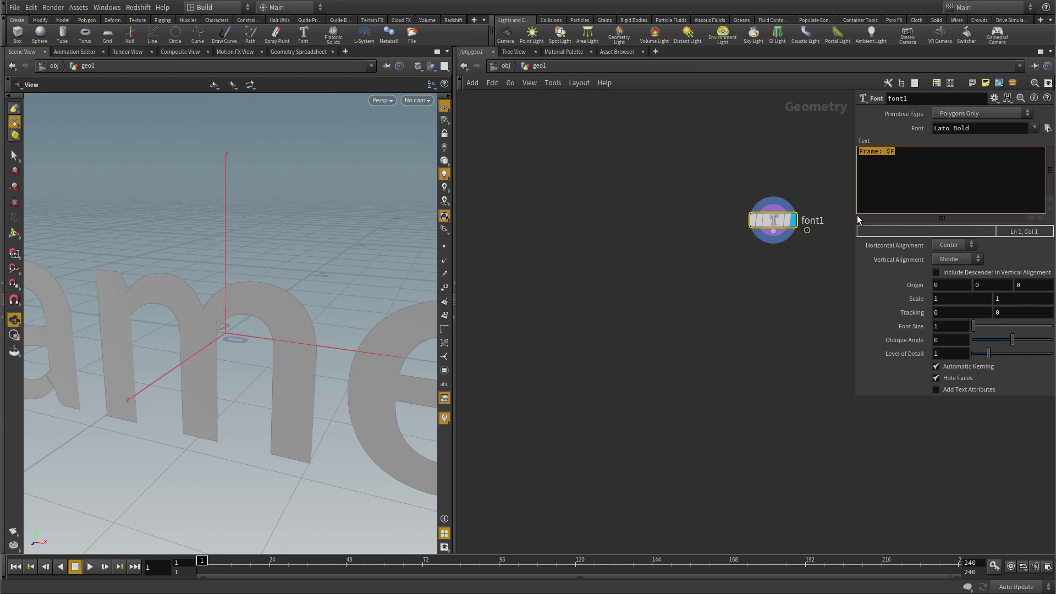
pyautogui.write('N')
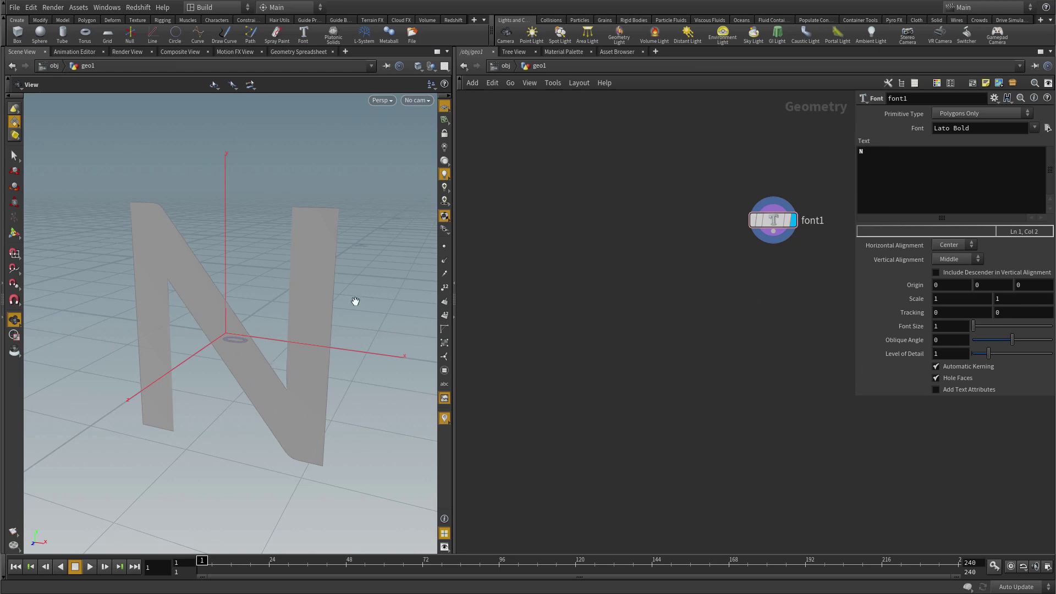
pyautogui.moveTo(235, 357); pyautogui.dragTo(212, 348)
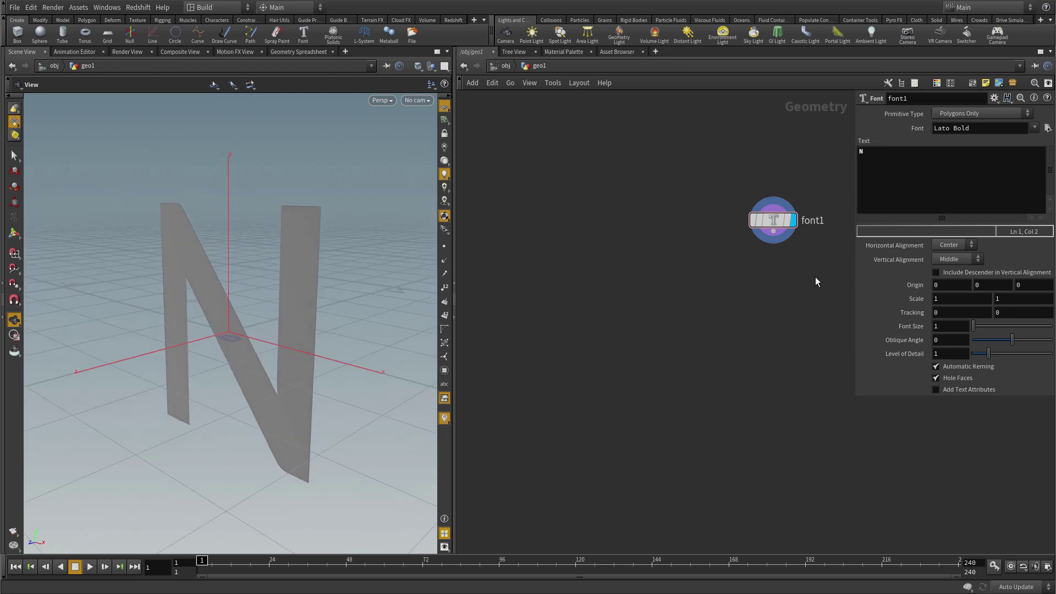
pyautogui.moveTo(773, 226); pyautogui.dragTo(713, 216)
pyautogui.moveTo(223, 366); pyautogui.dragTo(307, 343)
# Add a divide1 node wired under font1 and make it the displayed node.
pyautogui.press('Tab')
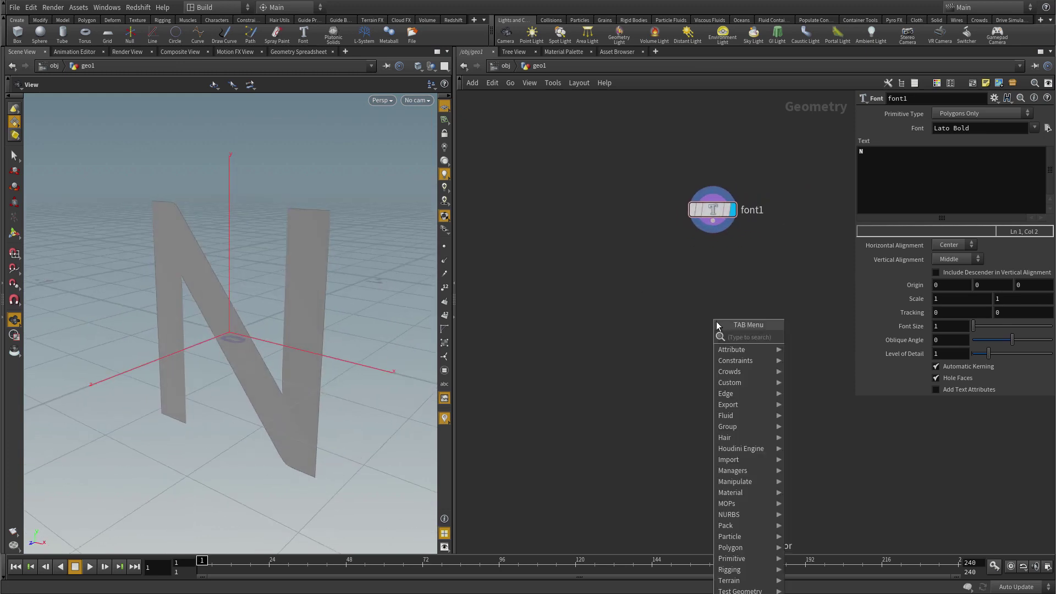
pyautogui.write('d')
pyautogui.write('iv')
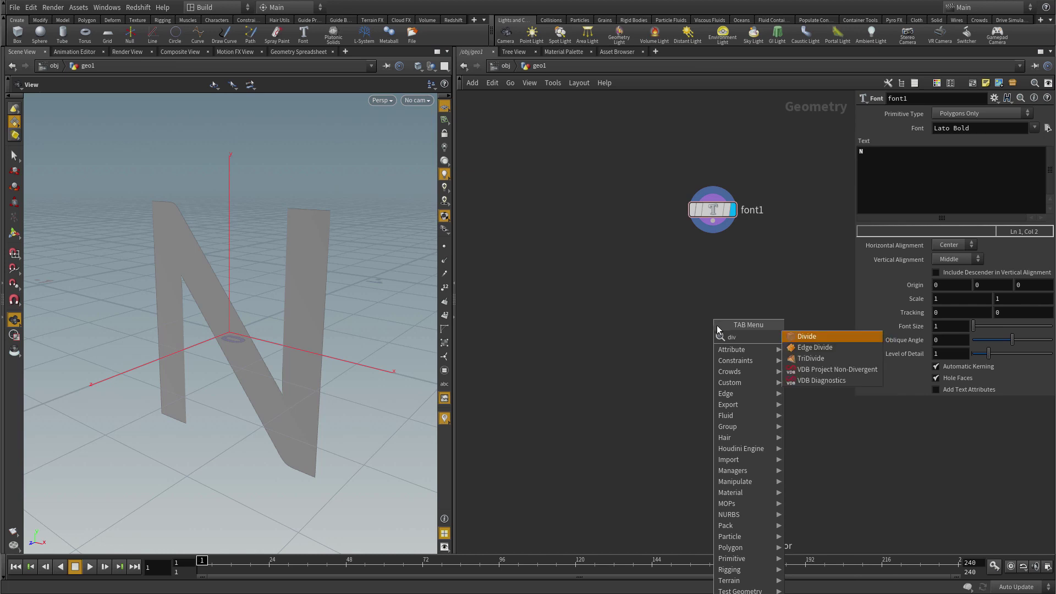
pyautogui.press('Return')
pyautogui.click(707, 269)
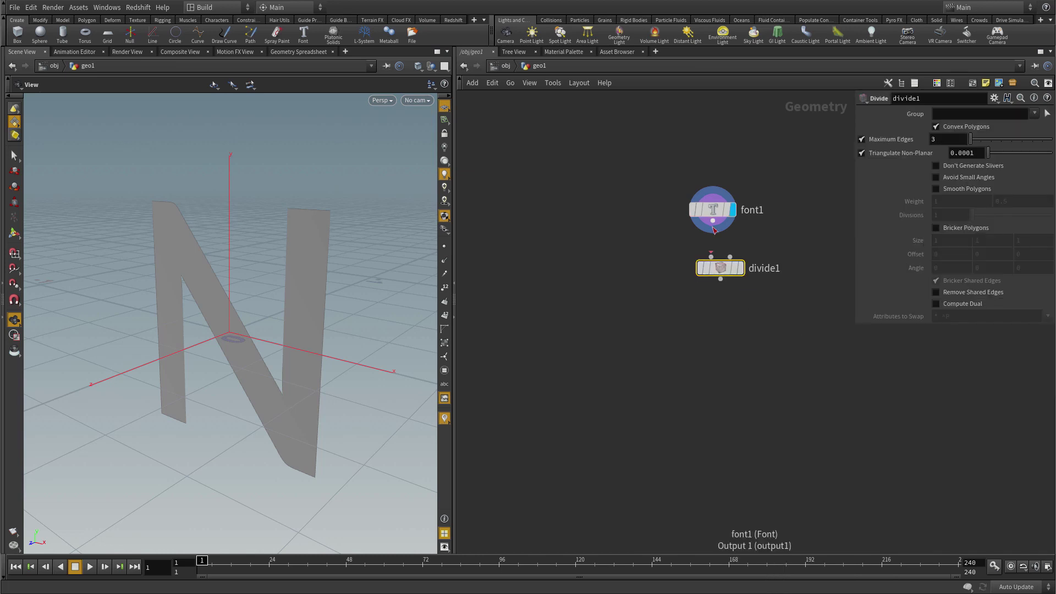
pyautogui.click(713, 221)
pyautogui.moveTo(710, 268); pyautogui.dragTo(709, 252)
pyautogui.click(733, 253)
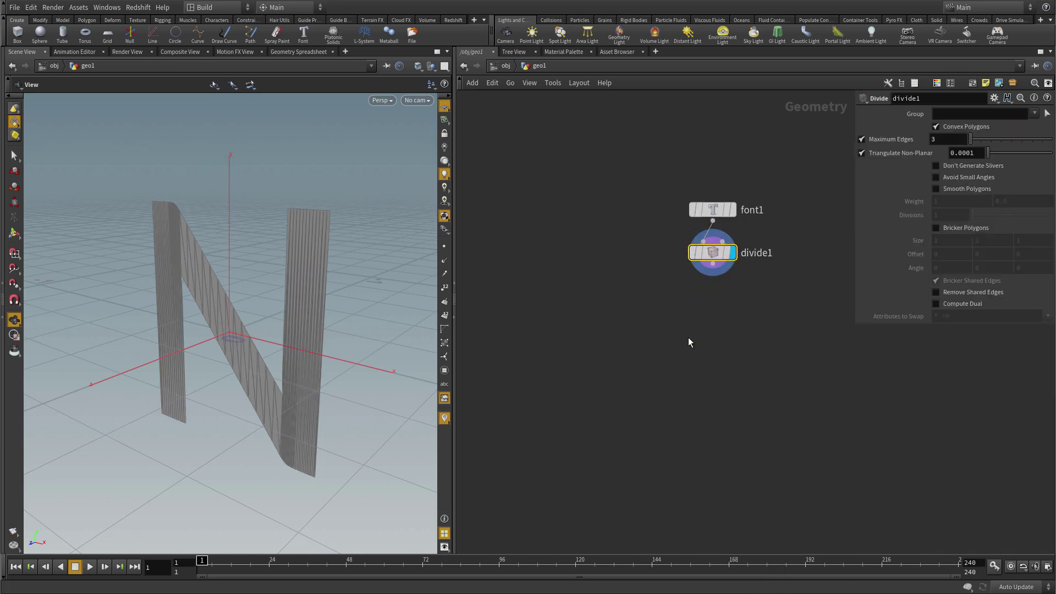
# Turn on Don't Generate Slivers and Avoid Small Angles on divide1.
pyautogui.moveTo(216, 332); pyautogui.dragTo(198, 276)
pyautogui.click(443, 246)
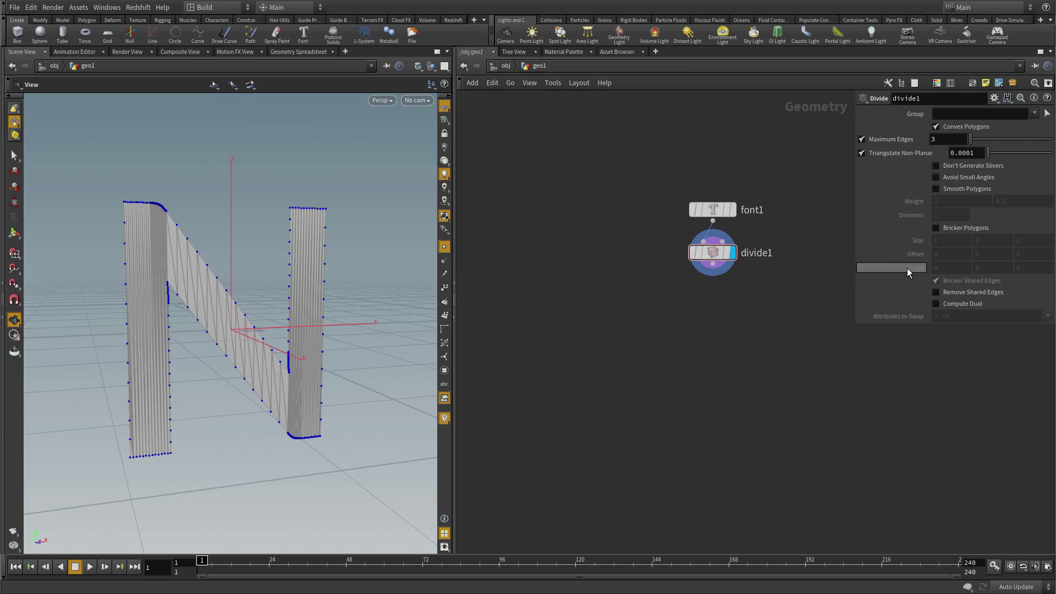
pyautogui.click(935, 165)
pyautogui.click(936, 178)
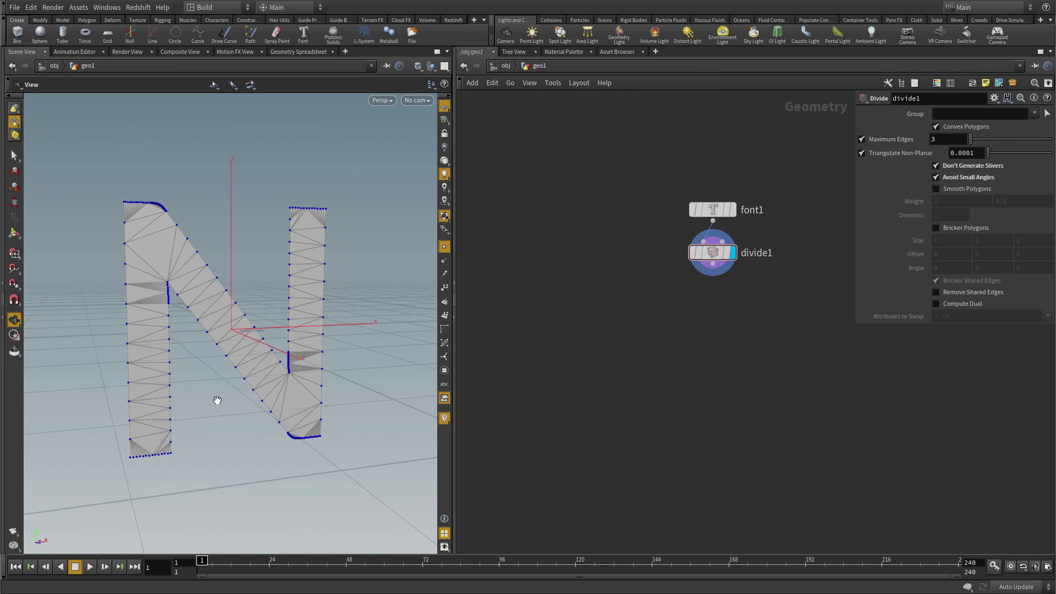
pyautogui.click(444, 246)
pyautogui.moveTo(408, 292); pyautogui.dragTo(309, 307)
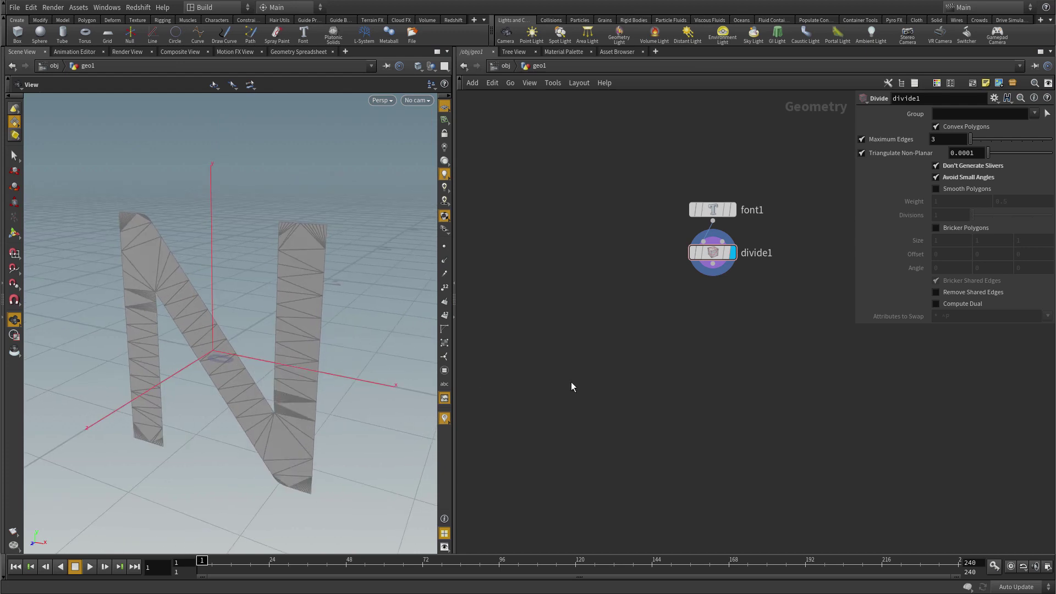
# Add a polyextrude1 node wired below divide1 and display it.
pyautogui.press('Tab')
pyautogui.write('pol')
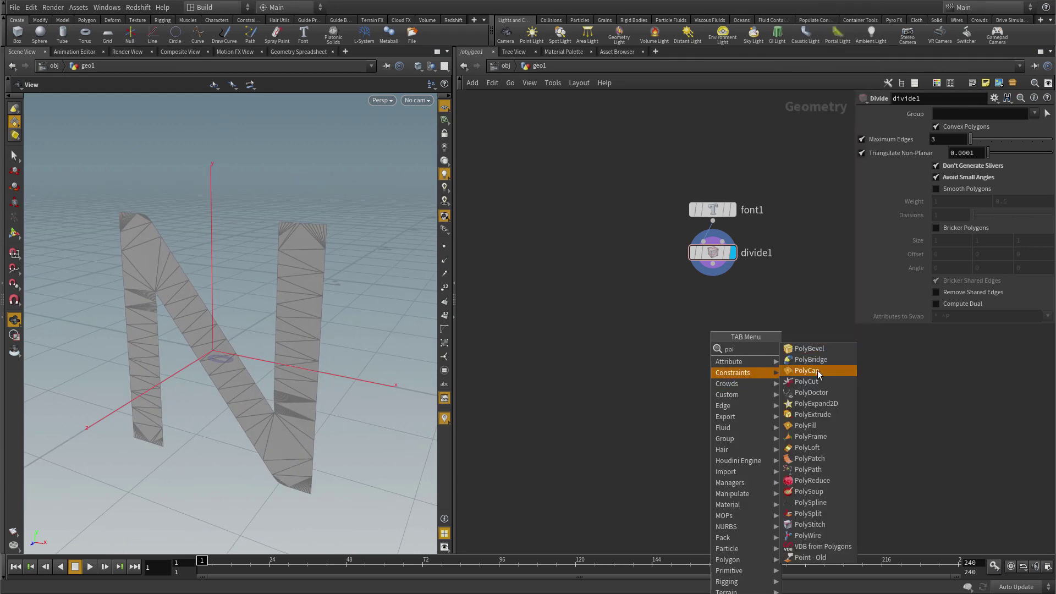
pyautogui.click(813, 414)
pyautogui.click(714, 318)
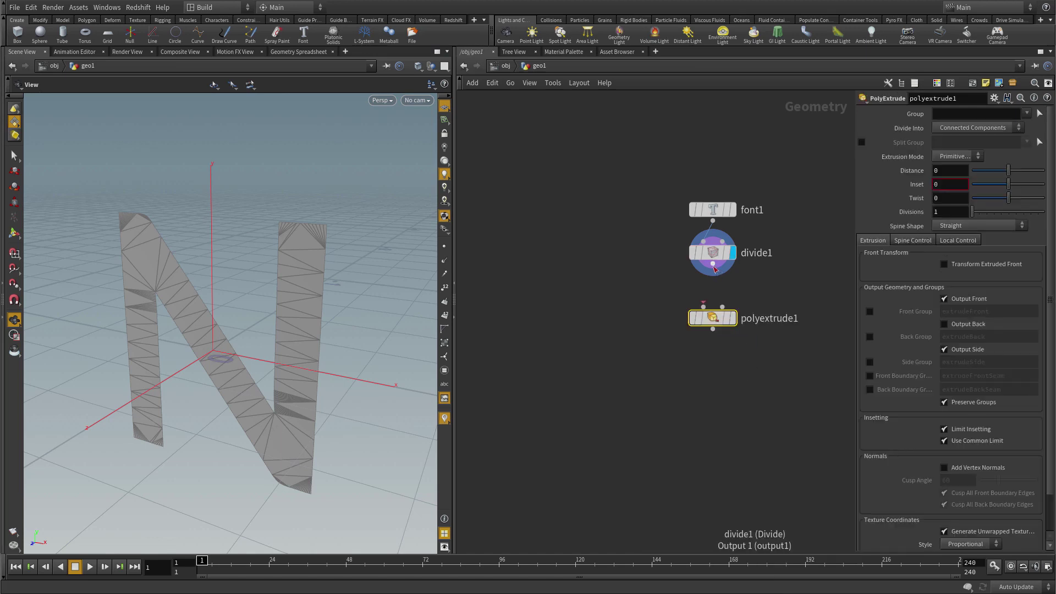
pyautogui.click(733, 318)
pyautogui.moveTo(733, 318); pyautogui.dragTo(734, 290)
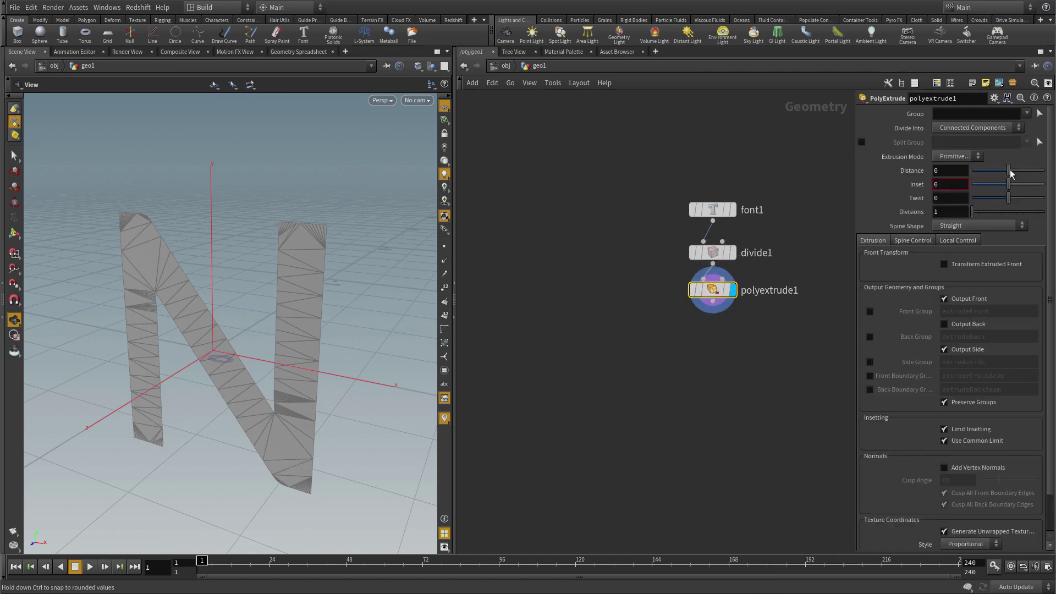
# Set the extrusion Distance to 0.21 and enable Output Back.
pyautogui.moveTo(1009, 174); pyautogui.dragTo(1015, 175)
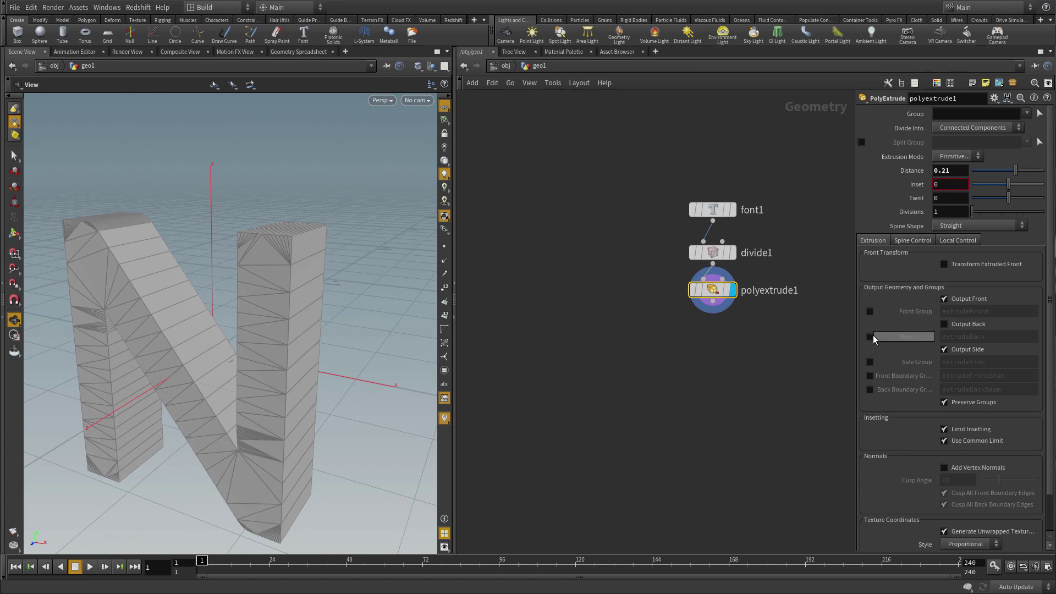
pyautogui.click(946, 324)
pyautogui.moveTo(333, 318)
pyautogui.mouseDown()
pyautogui.moveTo(275, 328)
pyautogui.moveTo(343, 333)
pyautogui.mouseUp()
pyautogui.click(944, 325)
pyautogui.click(945, 324)
pyautogui.moveTo(323, 328); pyautogui.dragTo(329, 349)
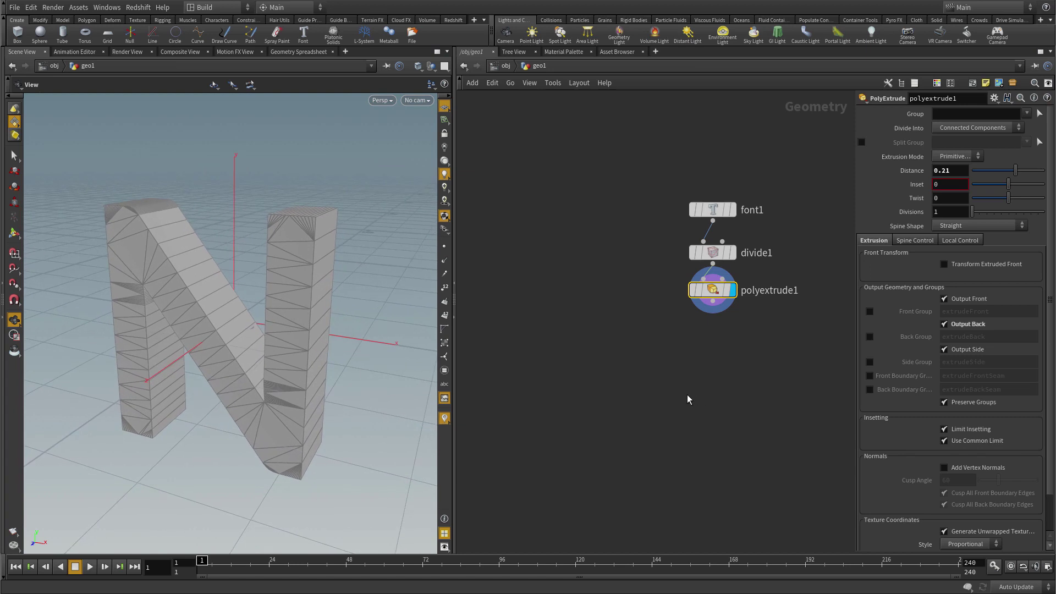
# Add a transform1 node below polyextrude1 with Rotate X set to 90.
pyautogui.press('Tab')
pyautogui.moveTo(708, 387)
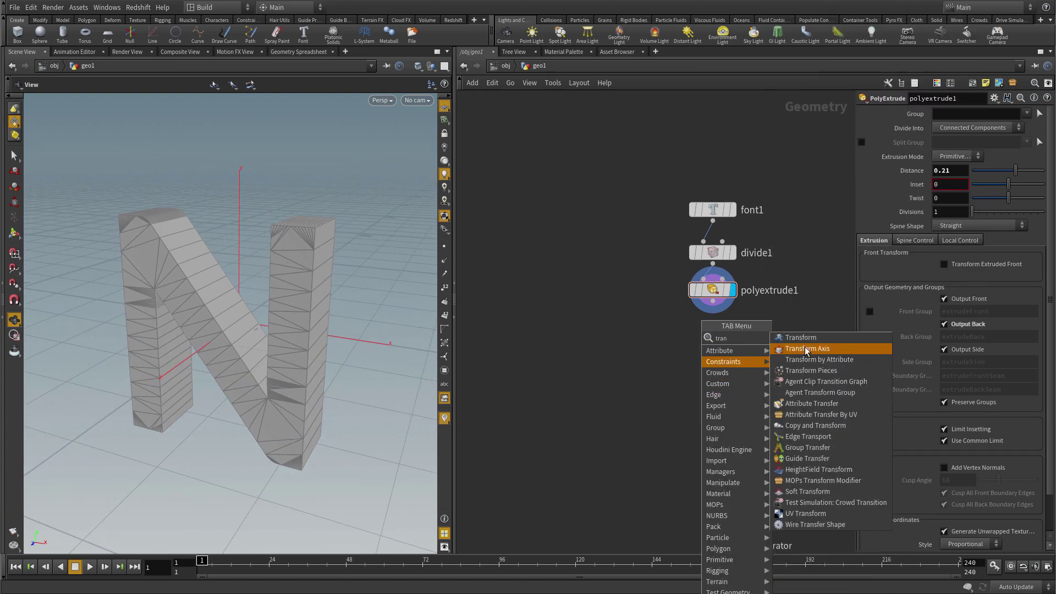
pyautogui.press('Escape')
pyautogui.click(762, 336)
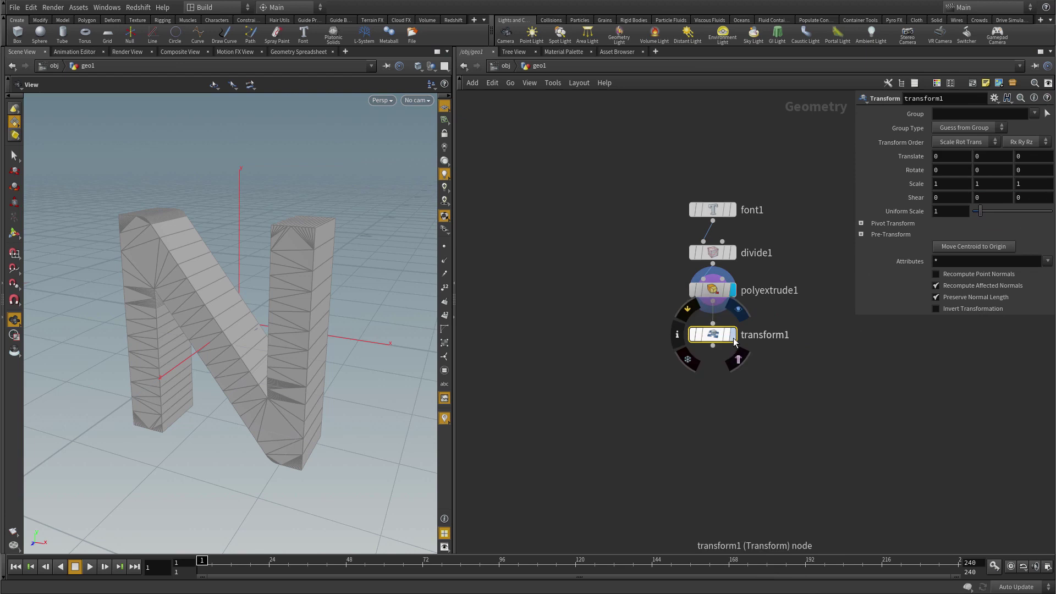
pyautogui.click(952, 170)
pyautogui.write('90')
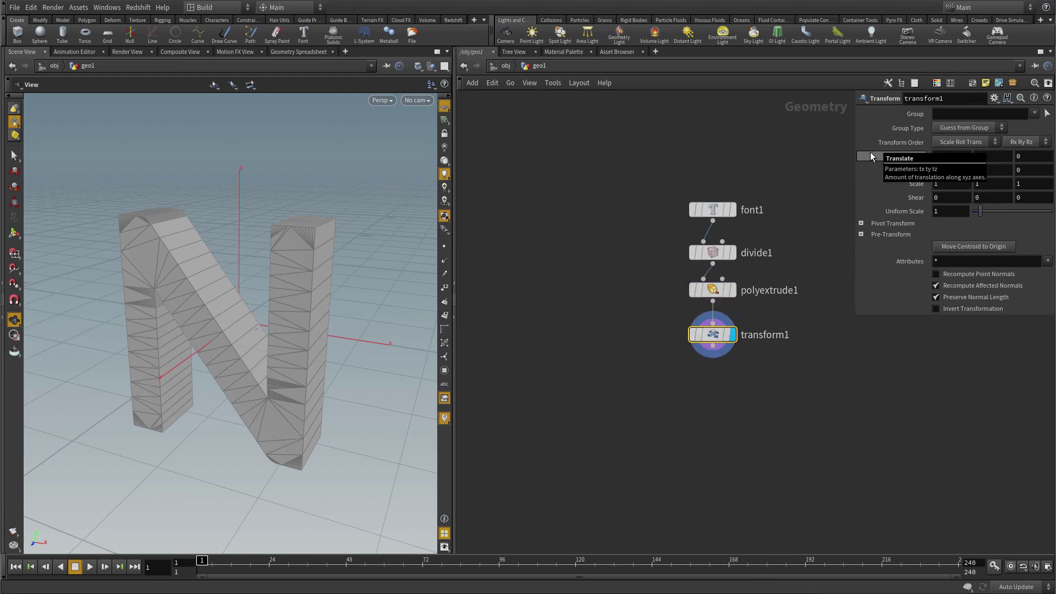
pyautogui.press('Return')
pyautogui.moveTo(235, 339); pyautogui.dragTo(253, 358)
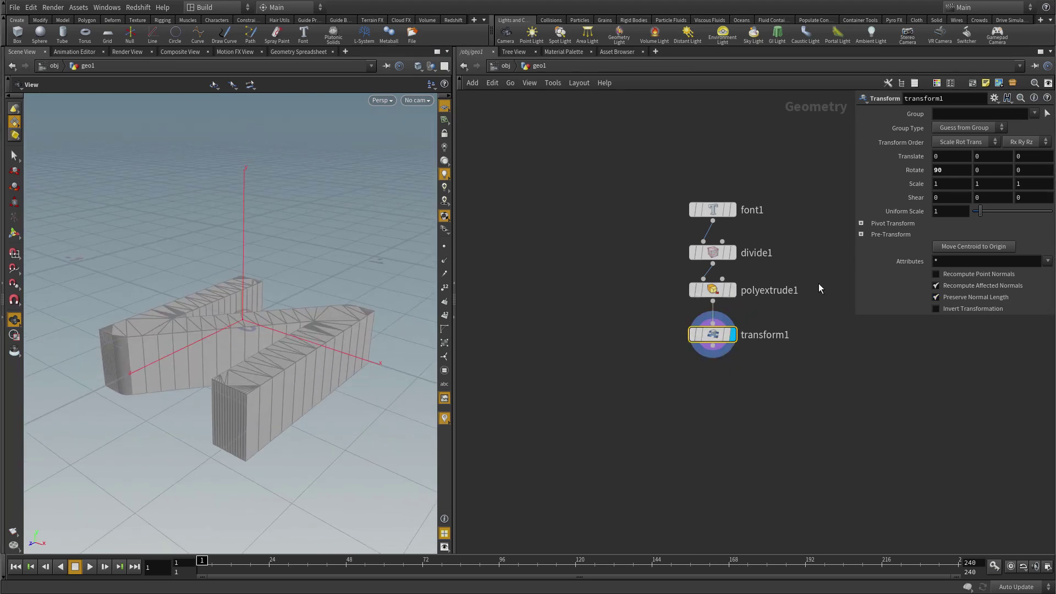
# Set transform1's Uniform Scale to 0.5.
pyautogui.click(906, 217)
pyautogui.write('0.5')
pyautogui.press('Return')
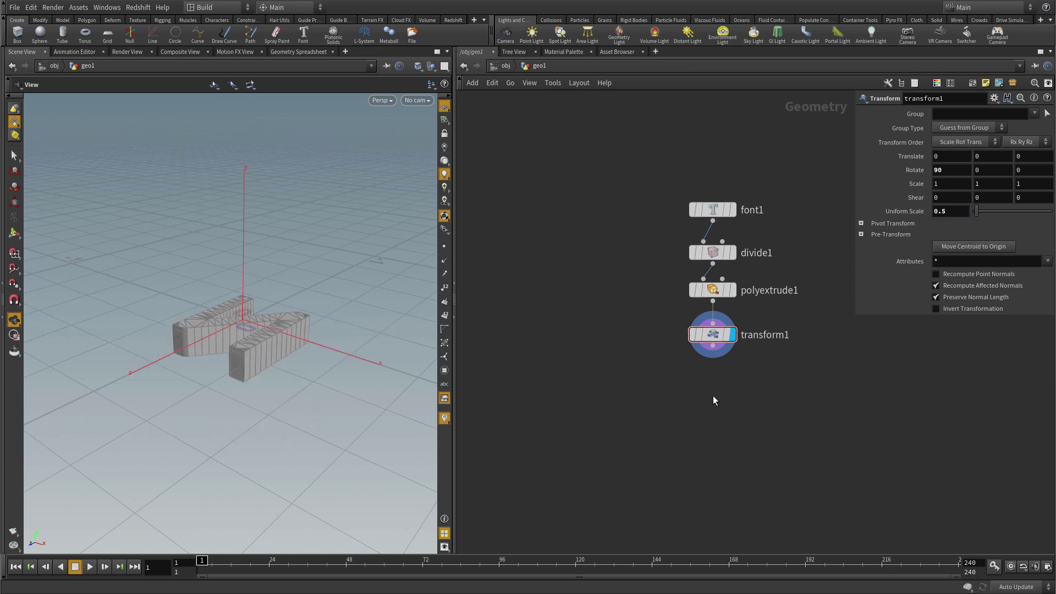
pyautogui.moveTo(312, 391); pyautogui.dragTo(247, 347)
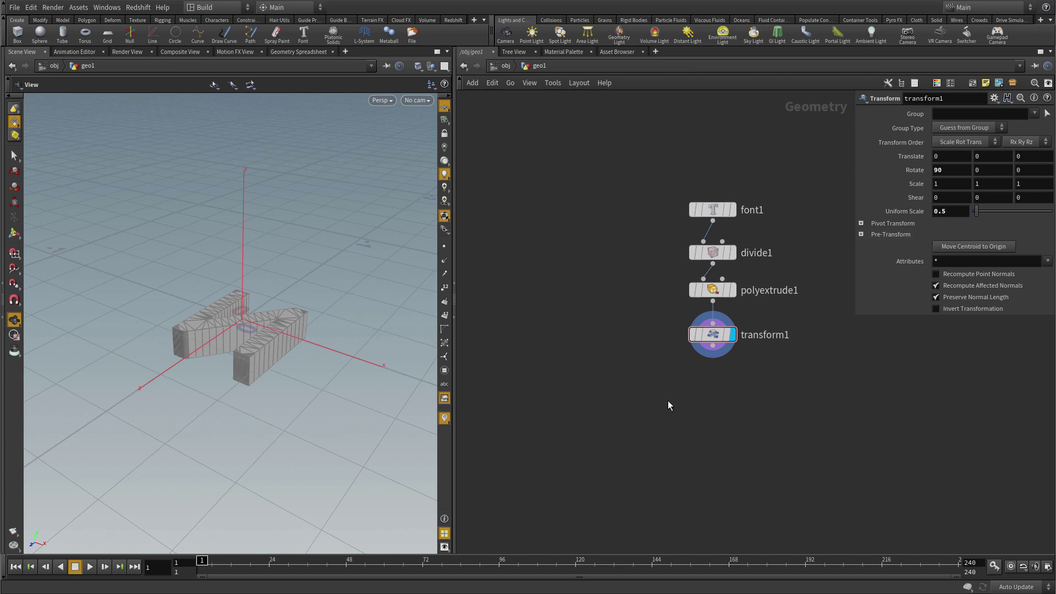
# Add an isooffset1 node fed by transform1 and display it.
pyautogui.press('Tab')
pyautogui.write('i')
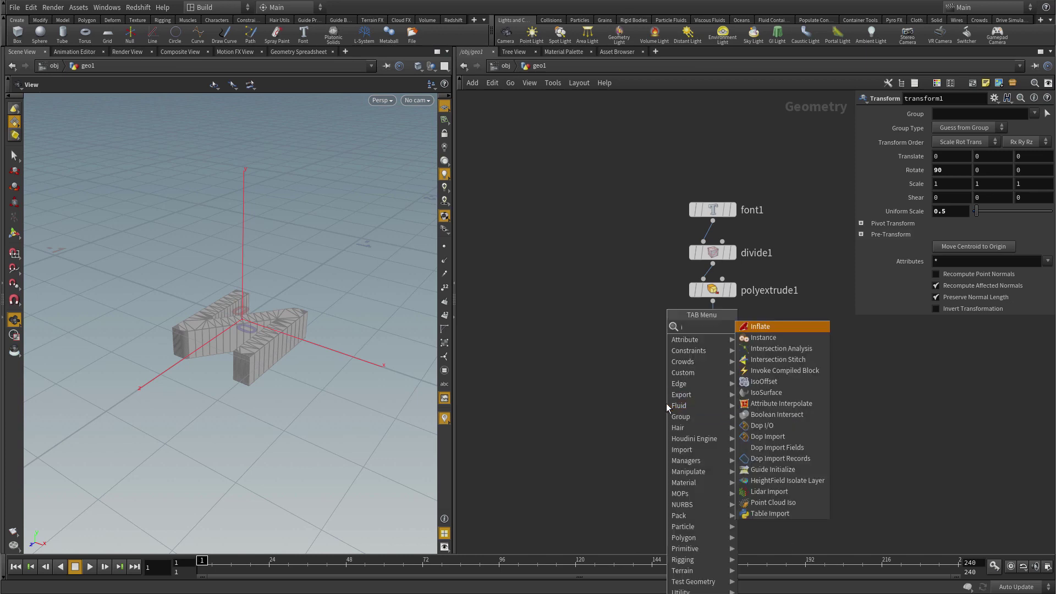
pyautogui.write('so')
pyautogui.press('Return')
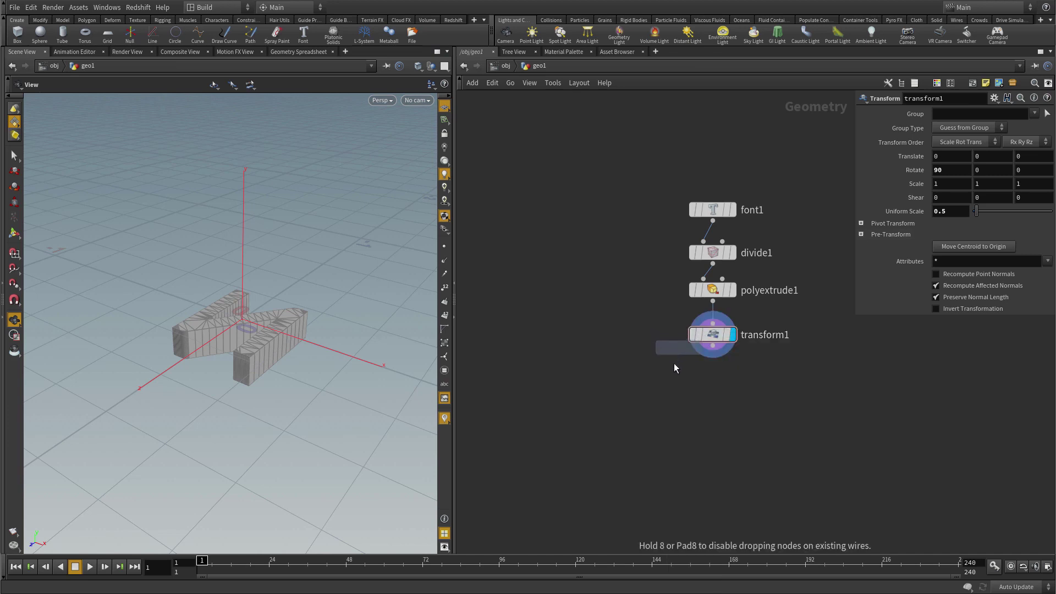
pyautogui.click(638, 380)
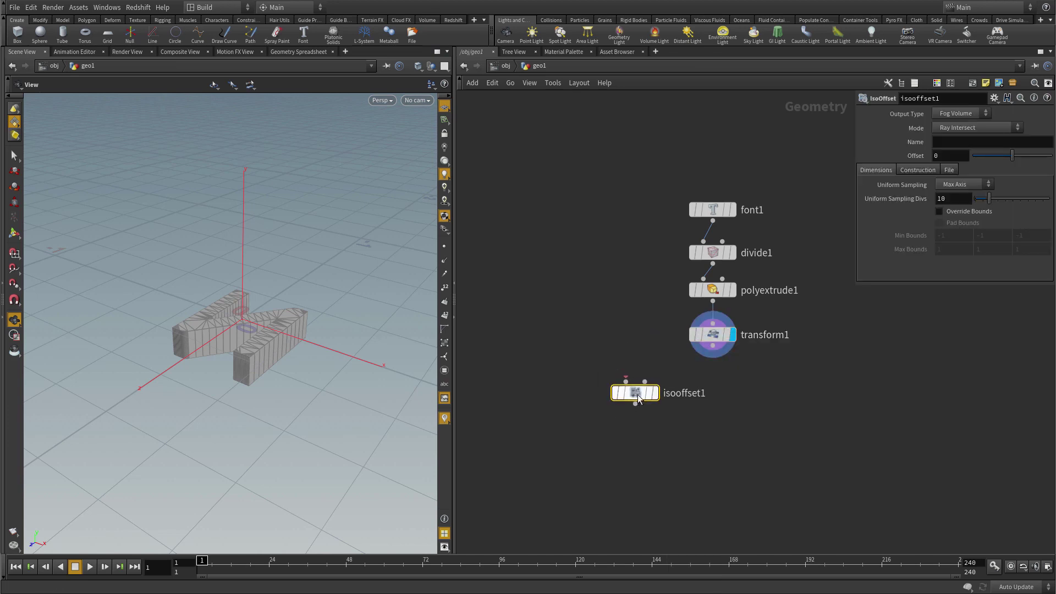
pyautogui.moveTo(635, 393); pyautogui.dragTo(633, 399)
pyautogui.click(712, 346)
pyautogui.click(623, 389)
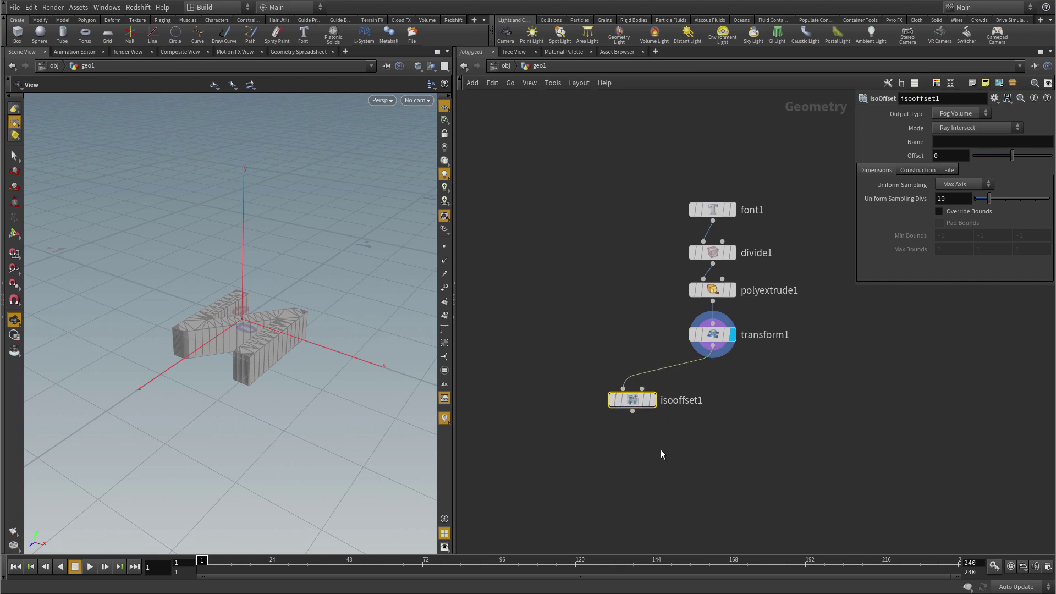
pyautogui.press('r')
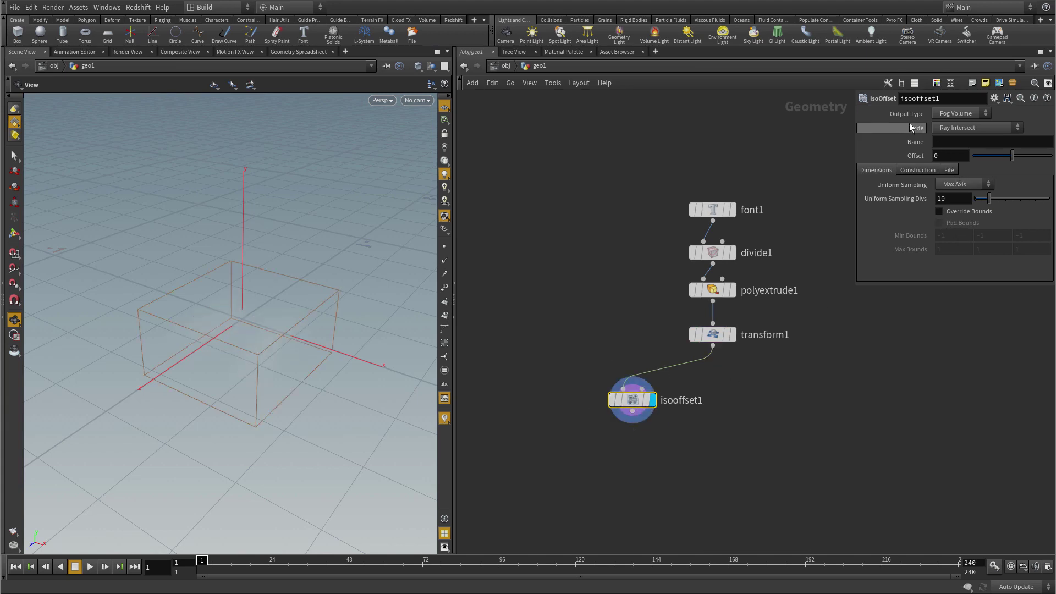
# Set isooffset1's Output Type to SDF Volume with 200 Uniform Sampling Divs.
pyautogui.click(965, 113)
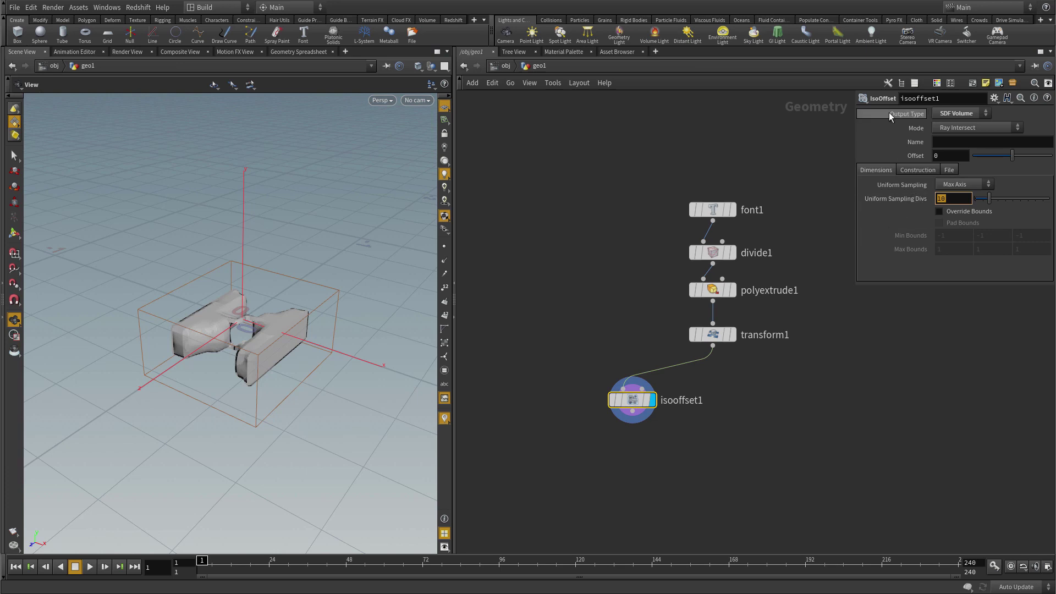
pyautogui.write('200')
pyautogui.press('Return')
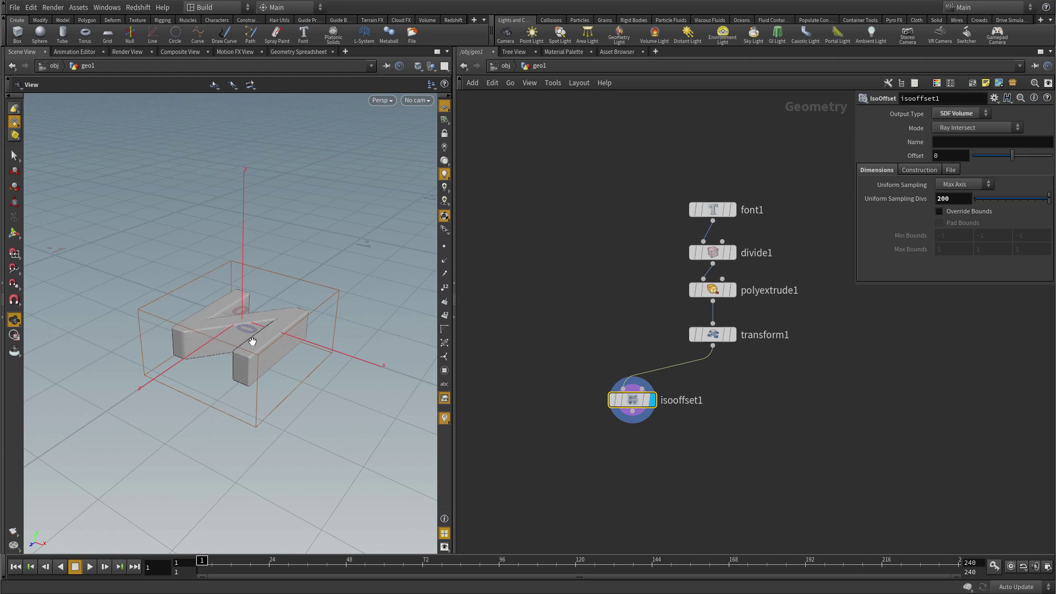
# Orbit the view around the voxelized SDF letter N.
pyautogui.moveTo(256, 333); pyautogui.dragTo(333, 353)
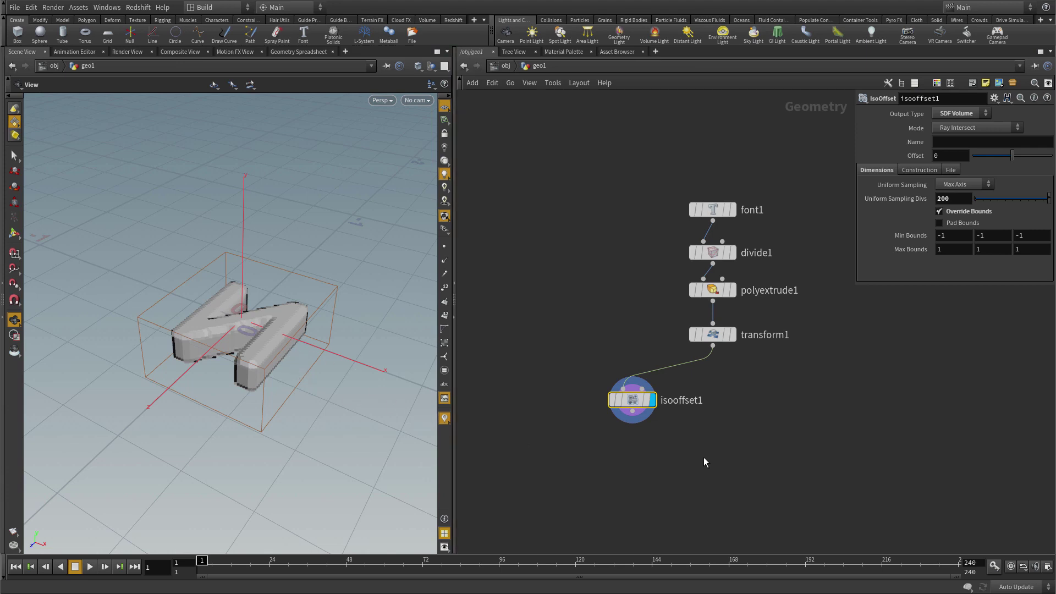
# Add a volumeslice1 node fed by isooffset1 and display its coloured slice.
pyautogui.press('Tab')
pyautogui.write('vol')
pyautogui.write(' ras')
pyautogui.click(821, 326)
pyautogui.click(715, 471)
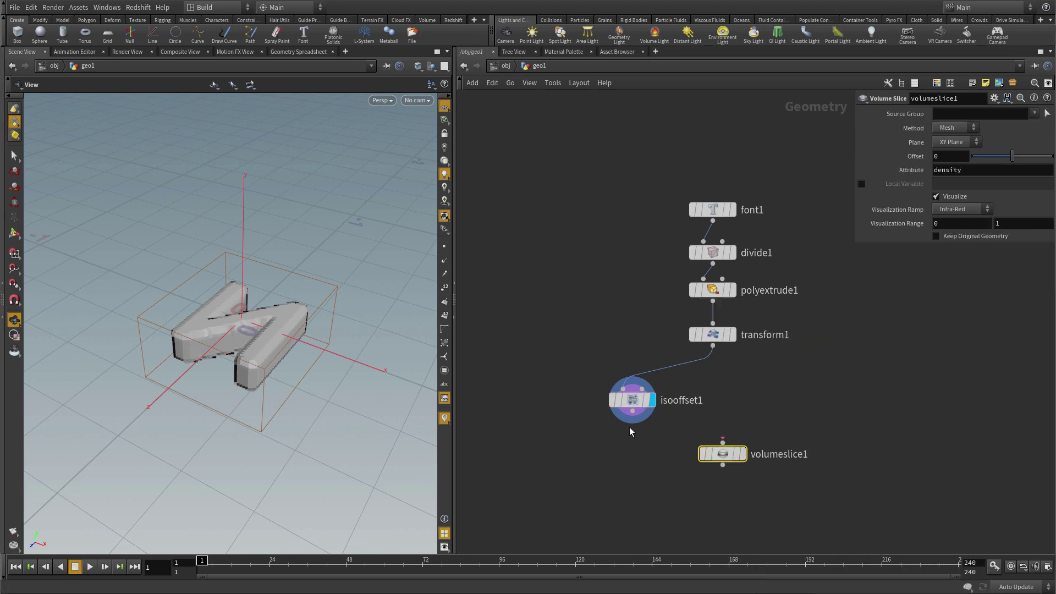
pyautogui.click(632, 411)
pyautogui.click(722, 441)
pyautogui.click(742, 453)
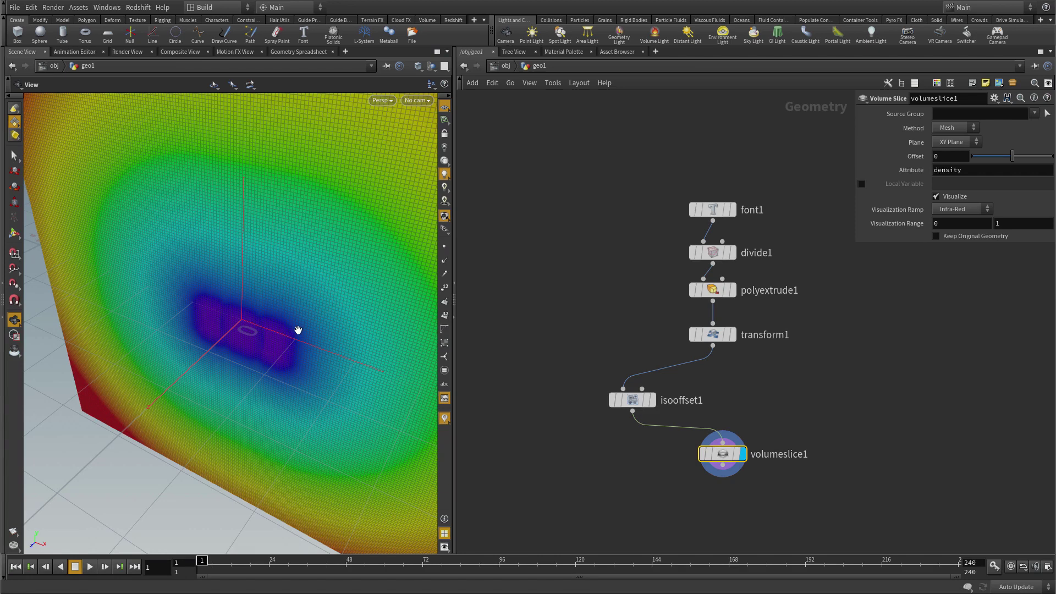
pyautogui.moveTo(348, 293); pyautogui.dragTo(266, 361, button='right')
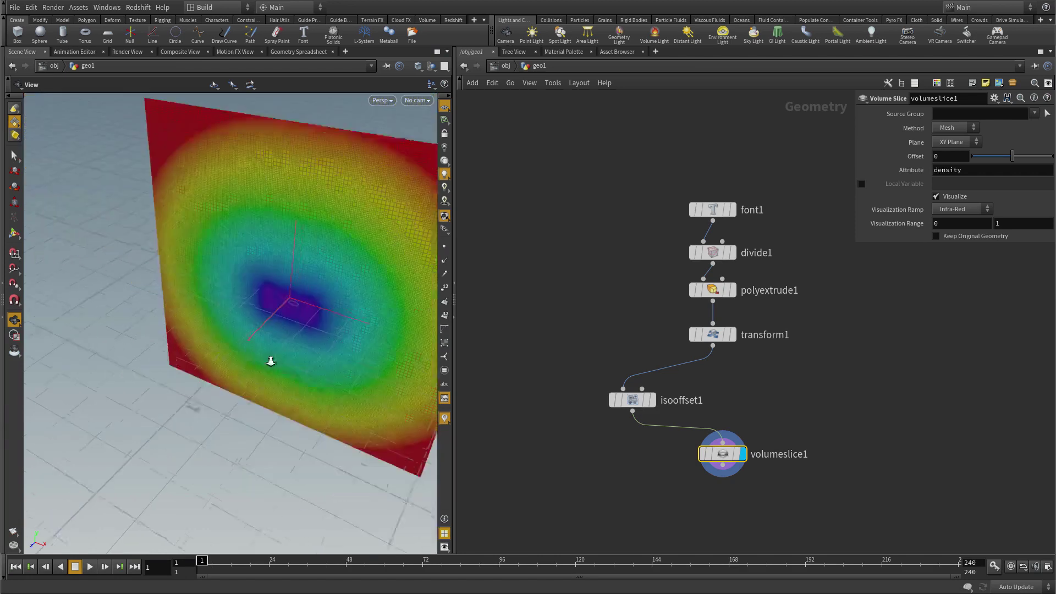
pyautogui.moveTo(266, 361); pyautogui.dragTo(216, 351)
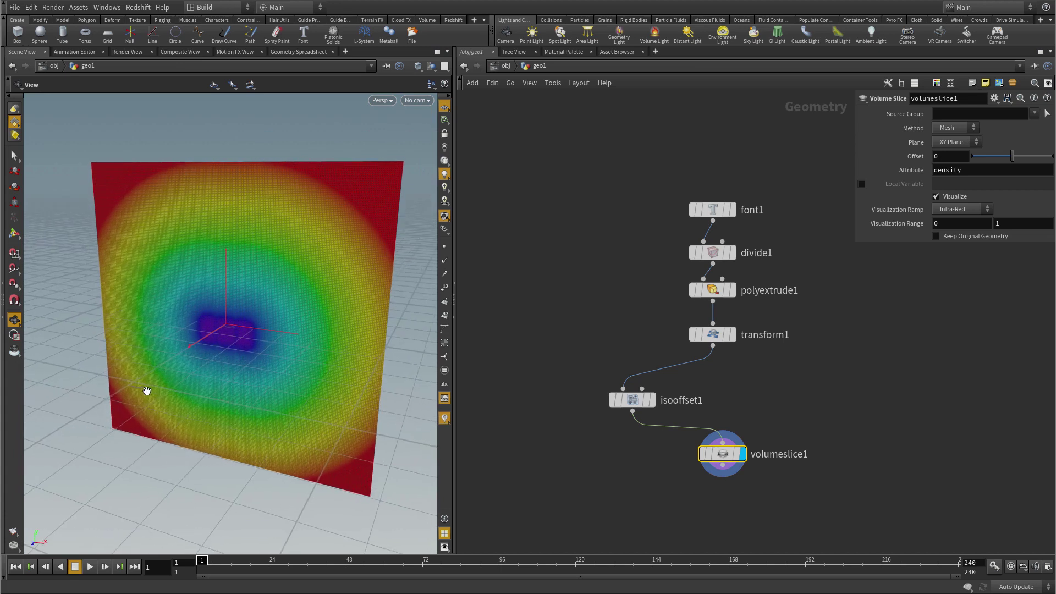
pyautogui.moveTo(286, 360); pyautogui.dragTo(264, 373)
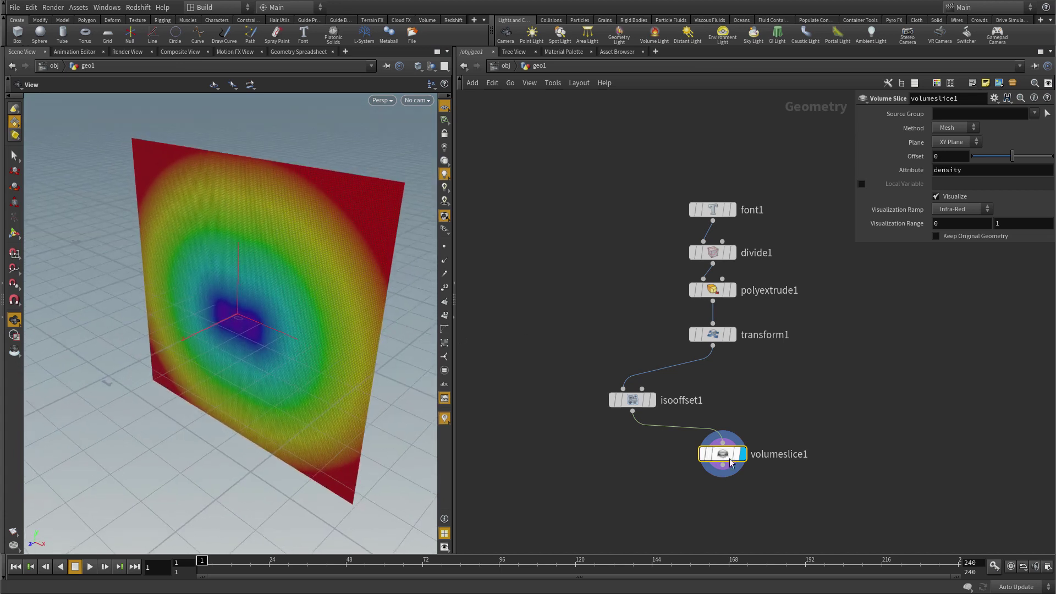
# Change the slice Plane to ZX Plane and view it from above.
pyautogui.click(957, 142)
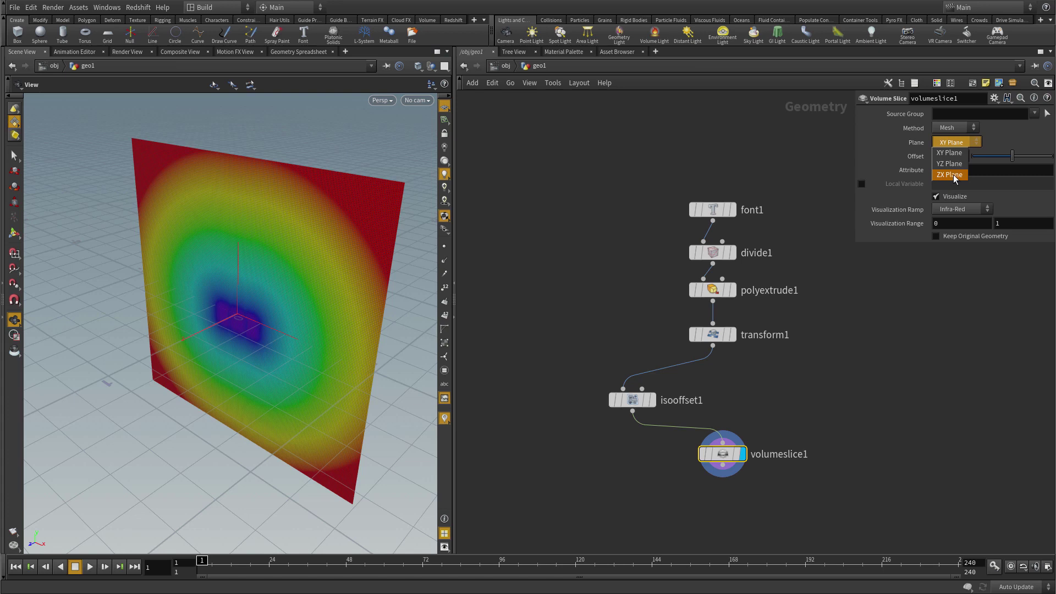
pyautogui.click(951, 175)
pyautogui.moveTo(254, 342); pyautogui.dragTo(288, 312)
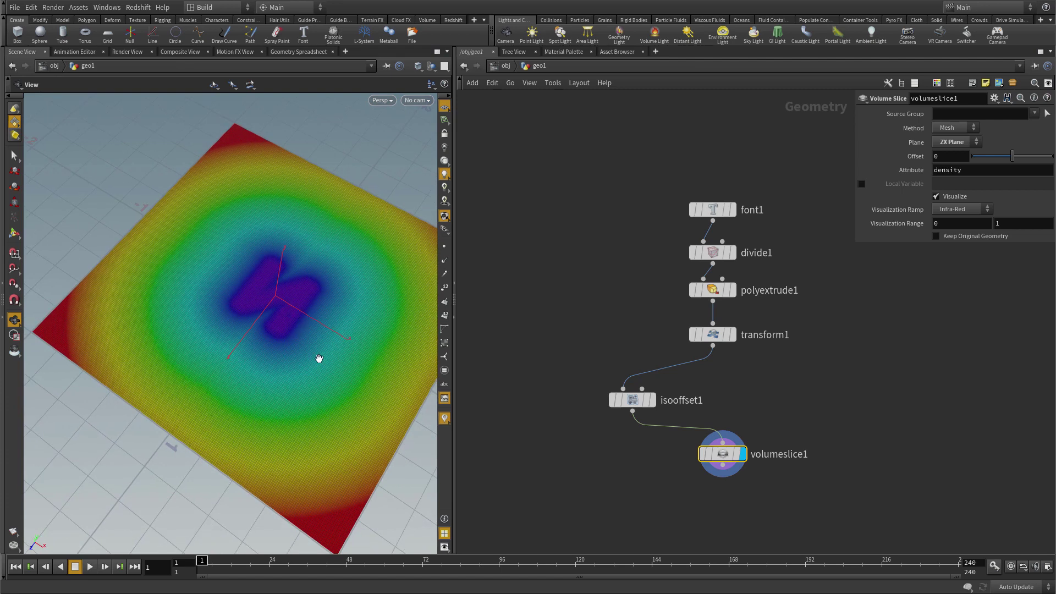
pyautogui.moveTo(288, 368); pyautogui.dragTo(302, 365)
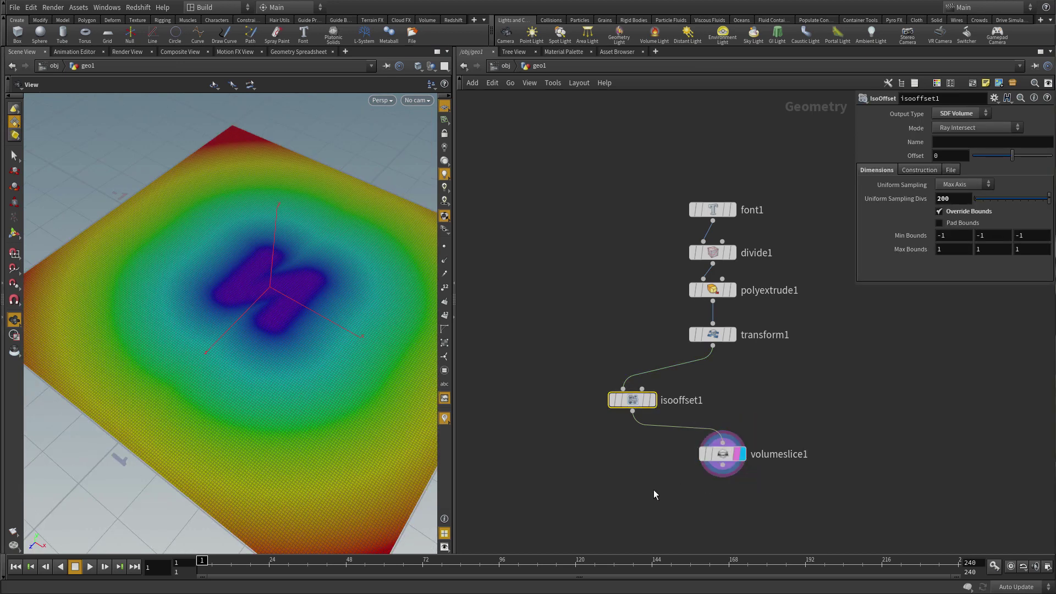
# Place a separate grid1 node beside volumeslice1, size 2 by 2, with 200 rows and columns.
pyautogui.moveTo(653, 489); pyautogui.dragTo(613, 363, button='middle')
pyautogui.press('Tab')
pyautogui.write('grid')
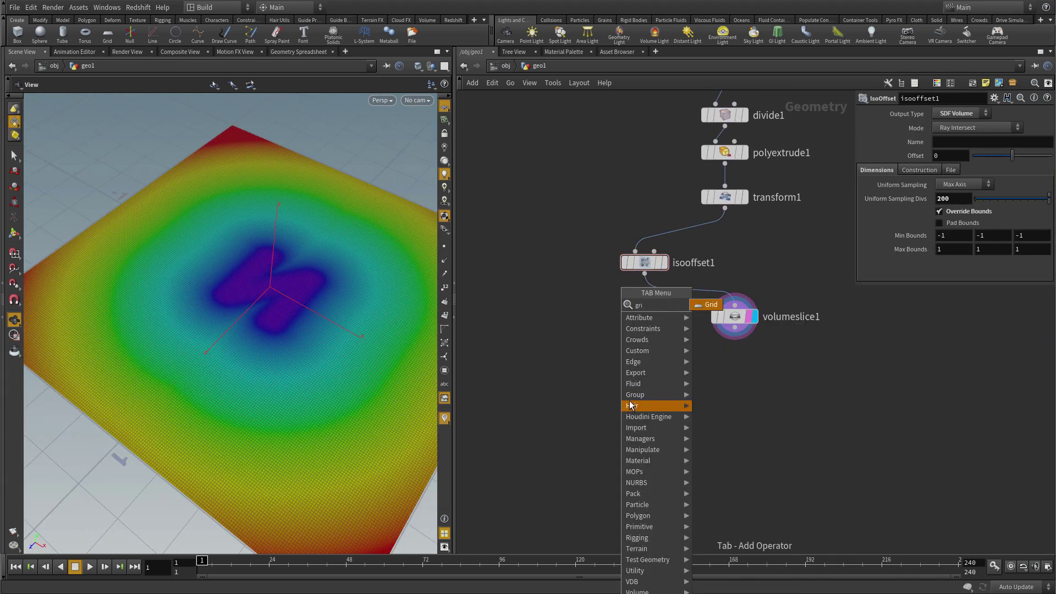
pyautogui.click(714, 304)
pyautogui.click(569, 352)
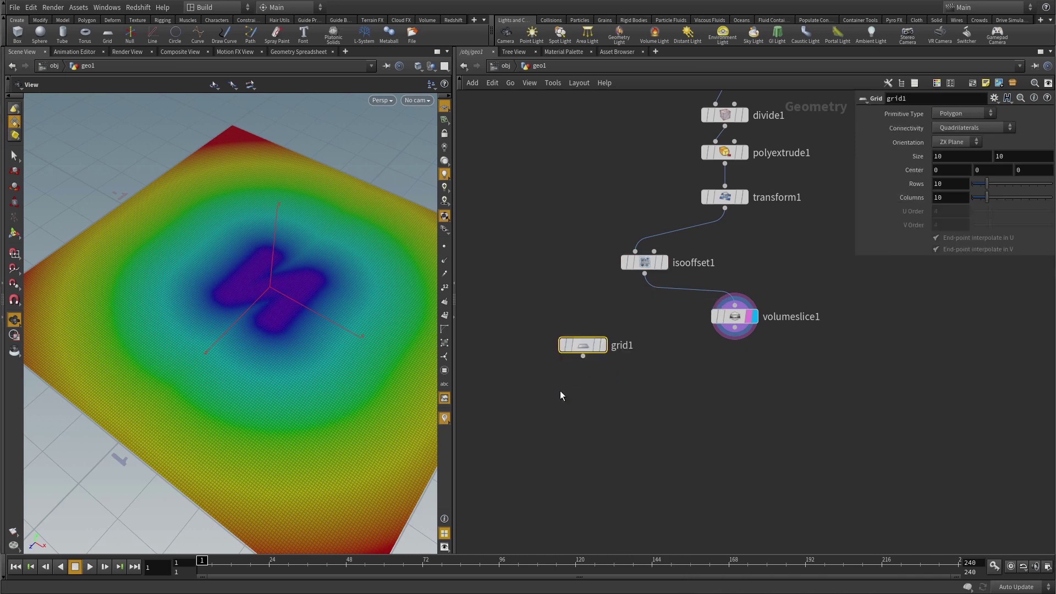
pyautogui.moveTo(578, 351); pyautogui.dragTo(569, 351)
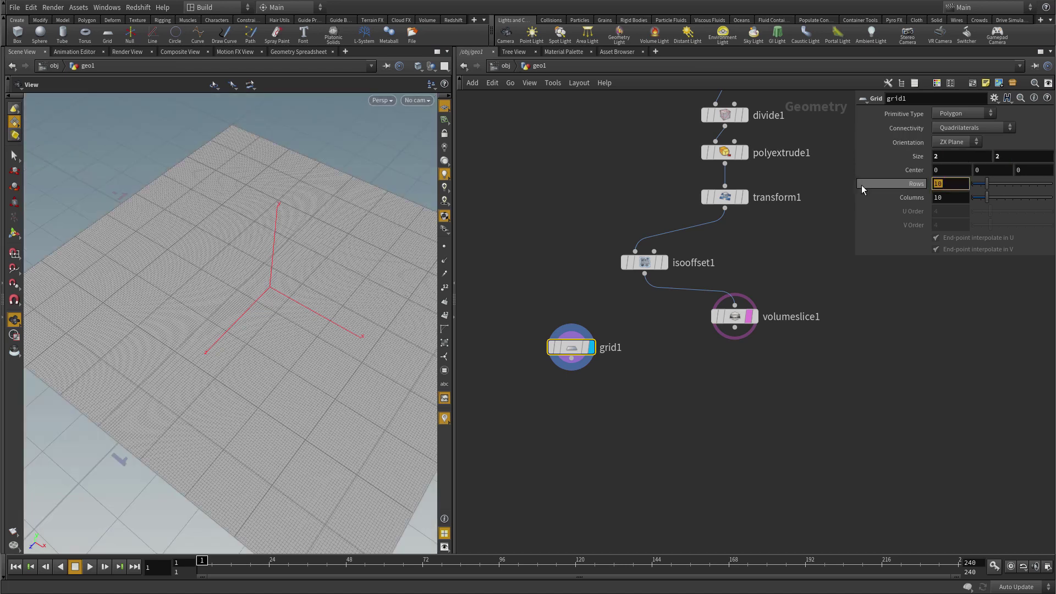
pyautogui.write('200')
pyautogui.press('Return')
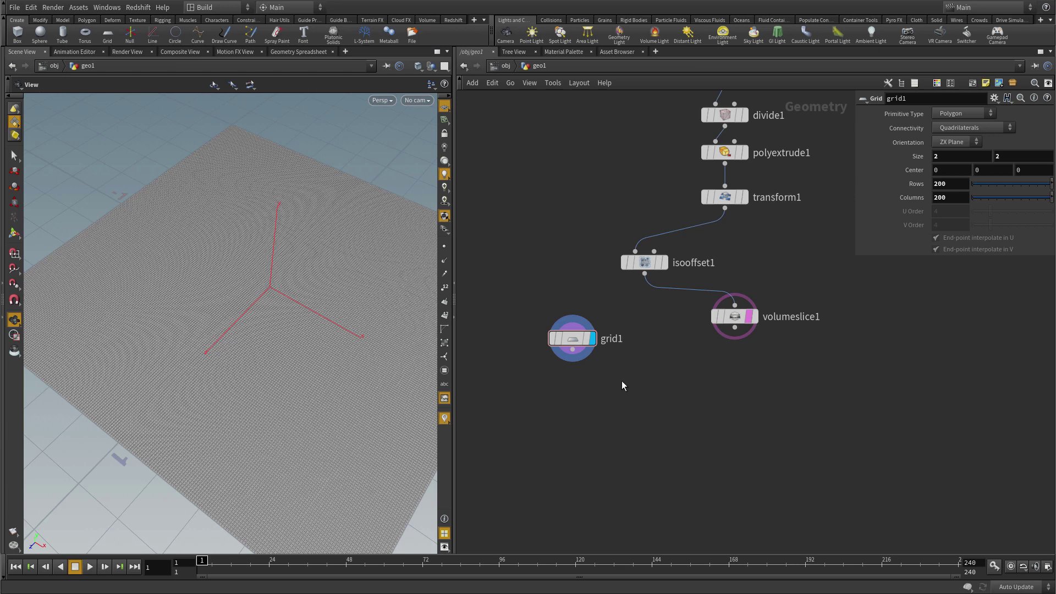
# Add attribfromvolume1 with grid1 in input 1 and isooffset1 in input 2, and display it.
pyautogui.press('Tab')
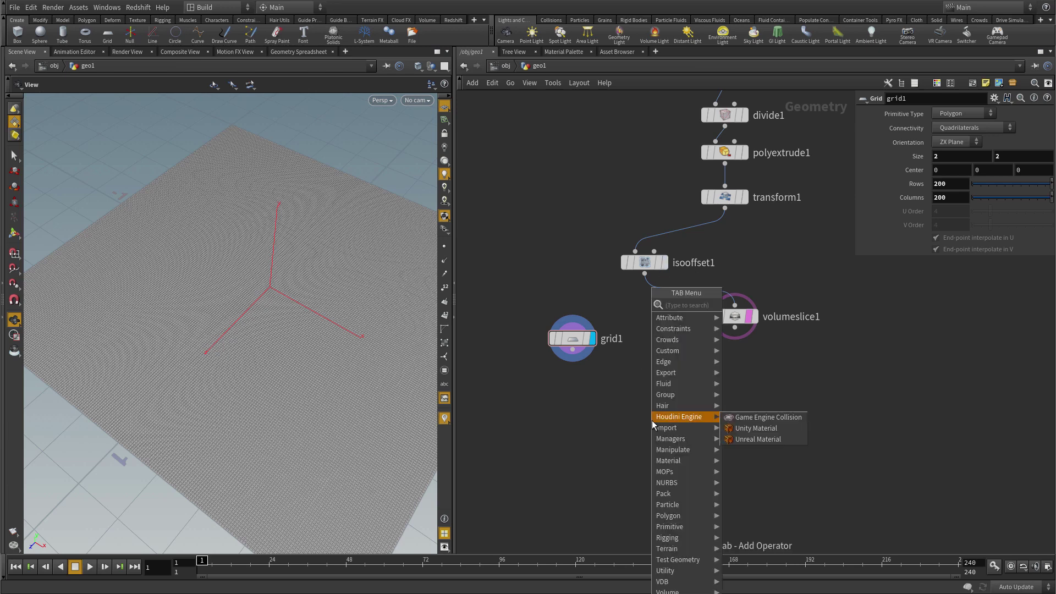
pyautogui.write('attrib')
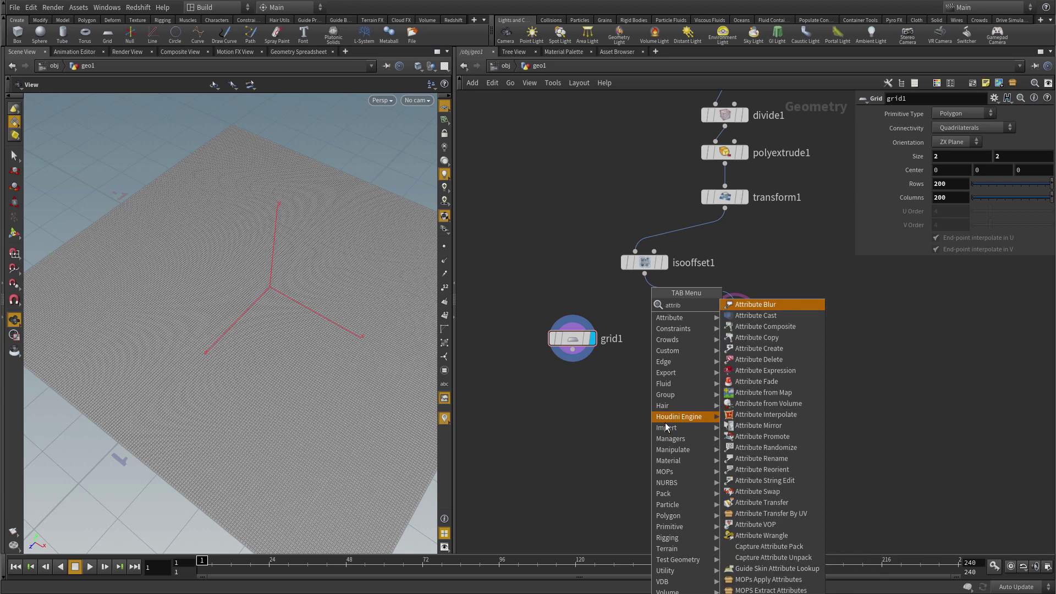
pyautogui.write('fr')
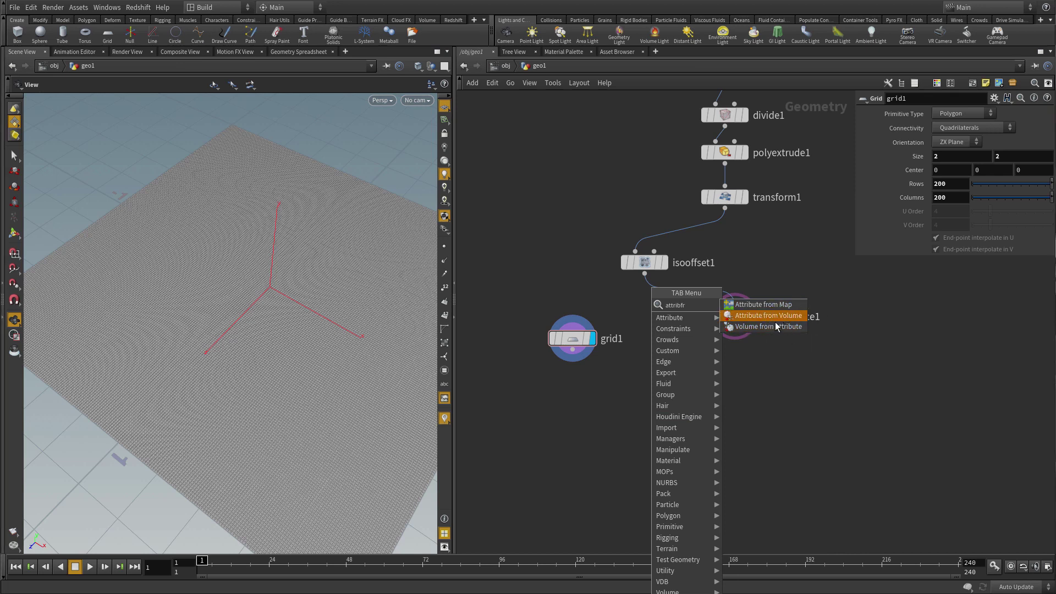
pyautogui.click(781, 316)
pyautogui.click(644, 420)
pyautogui.moveTo(643, 415); pyautogui.dragTo(643, 405)
pyautogui.click(573, 349)
pyautogui.click(635, 392)
pyautogui.click(645, 273)
pyautogui.click(663, 407)
pyautogui.moveTo(657, 410); pyautogui.dragTo(647, 405)
pyautogui.click(666, 373)
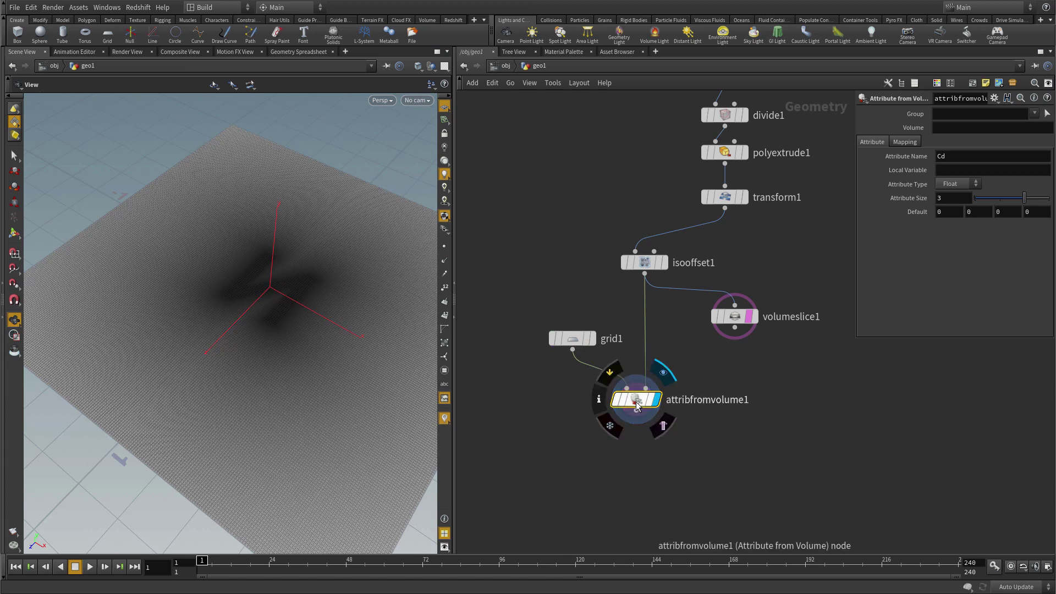
pyautogui.moveTo(638, 400); pyautogui.dragTo(638, 411)
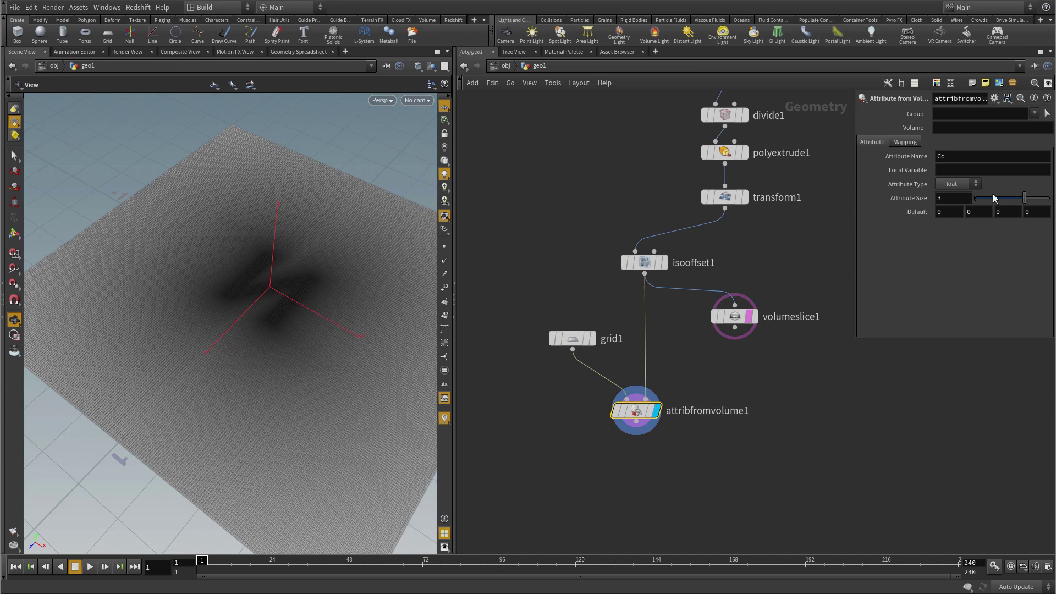
# Check the Cd attribute name and inspect the darkened grid around the N.
pyautogui.doubleClick(959, 158)
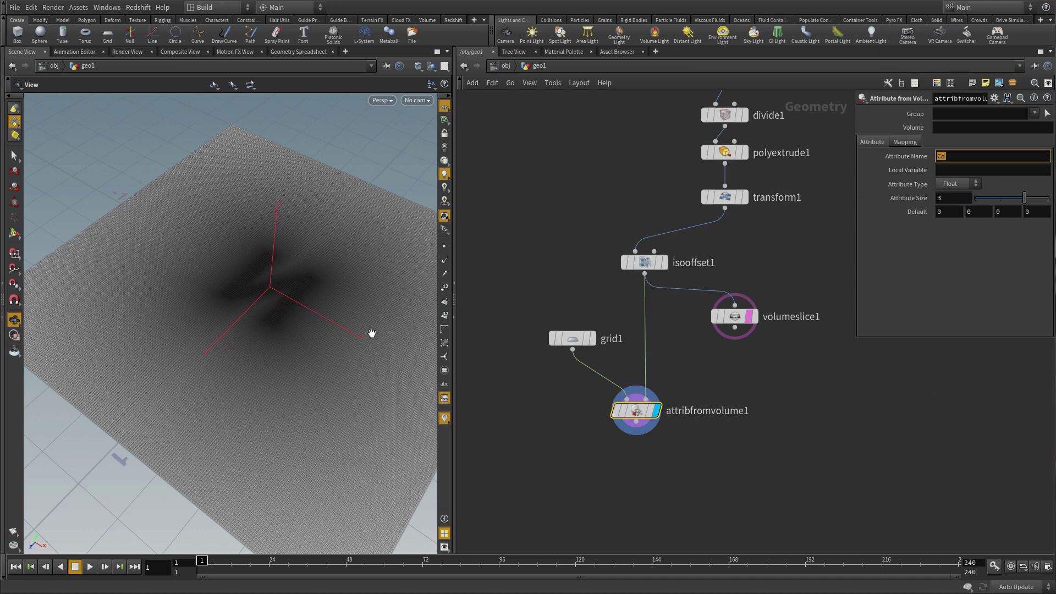
pyautogui.moveTo(280, 352); pyautogui.dragTo(273, 264)
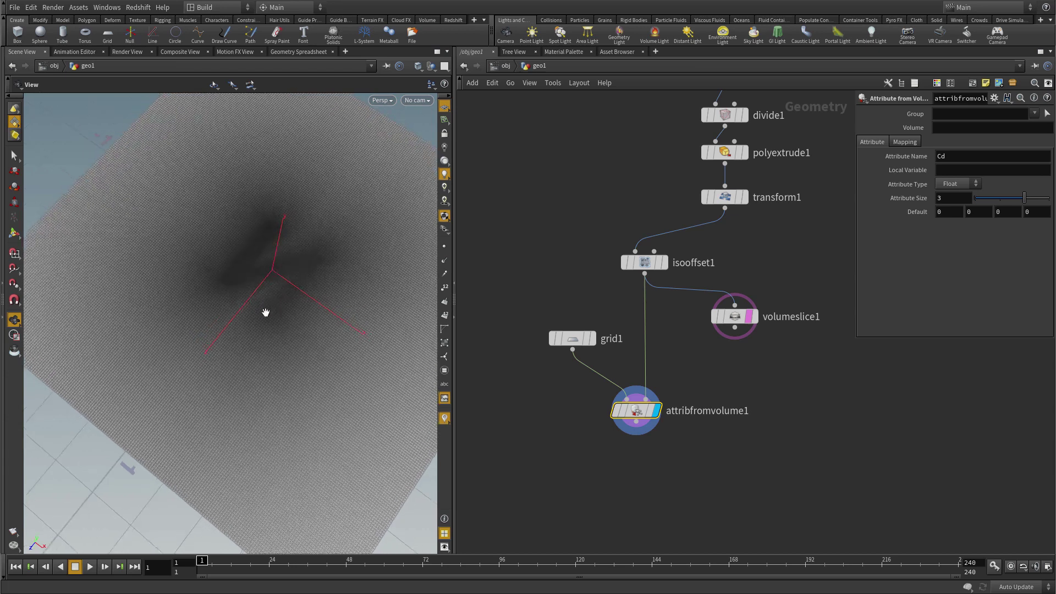
pyautogui.moveTo(271, 342)
pyautogui.mouseDown()
pyautogui.moveTo(264, 308)
pyautogui.moveTo(287, 328)
pyautogui.moveTo(274, 322)
pyautogui.mouseUp()
pyautogui.moveTo(731, 467); pyautogui.dragTo(730, 414, button='middle')
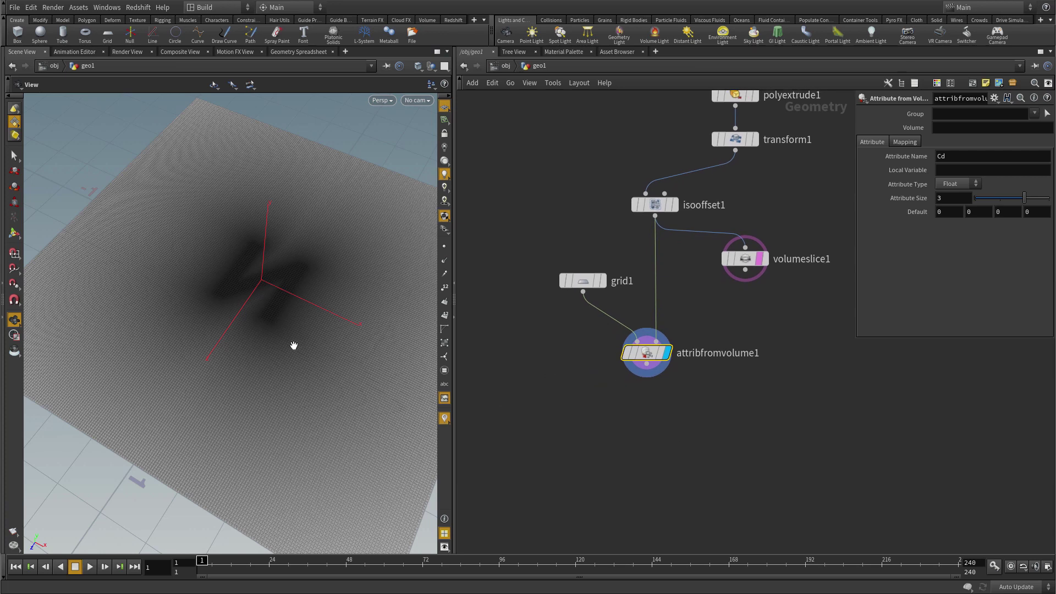
pyautogui.moveTo(291, 351)
pyautogui.mouseDown()
pyautogui.moveTo(269, 335)
pyautogui.moveTo(295, 355)
pyautogui.mouseUp()
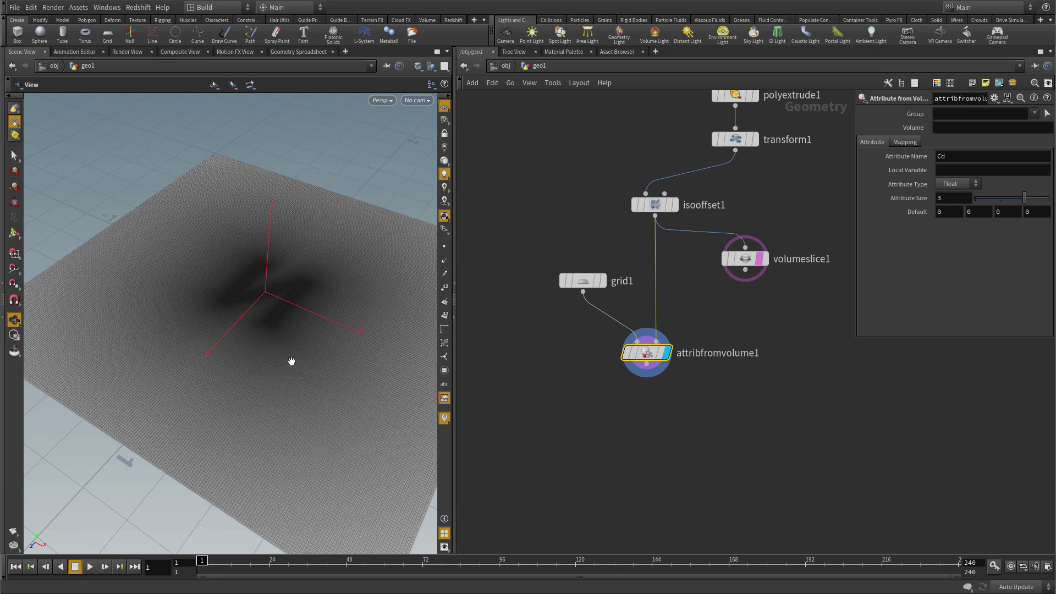
pyautogui.moveTo(345, 388); pyautogui.dragTo(297, 332)
pyautogui.moveTo(351, 459); pyautogui.dragTo(306, 361)
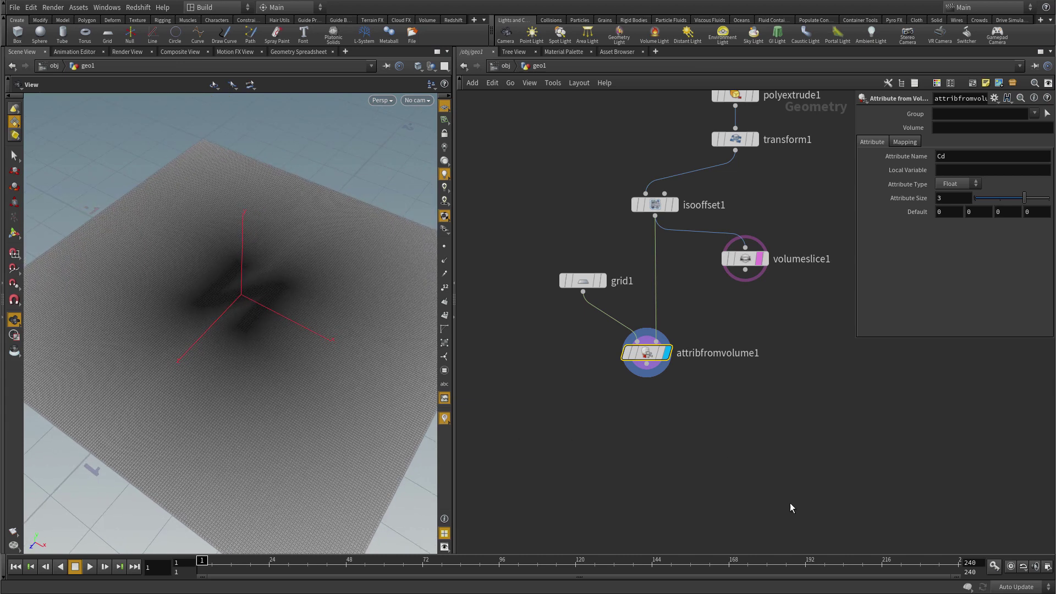
# Add a pointvop1 node after attribfromvolume1 and go inside it.
pyautogui.click(672, 459)
pyautogui.press('Tab')
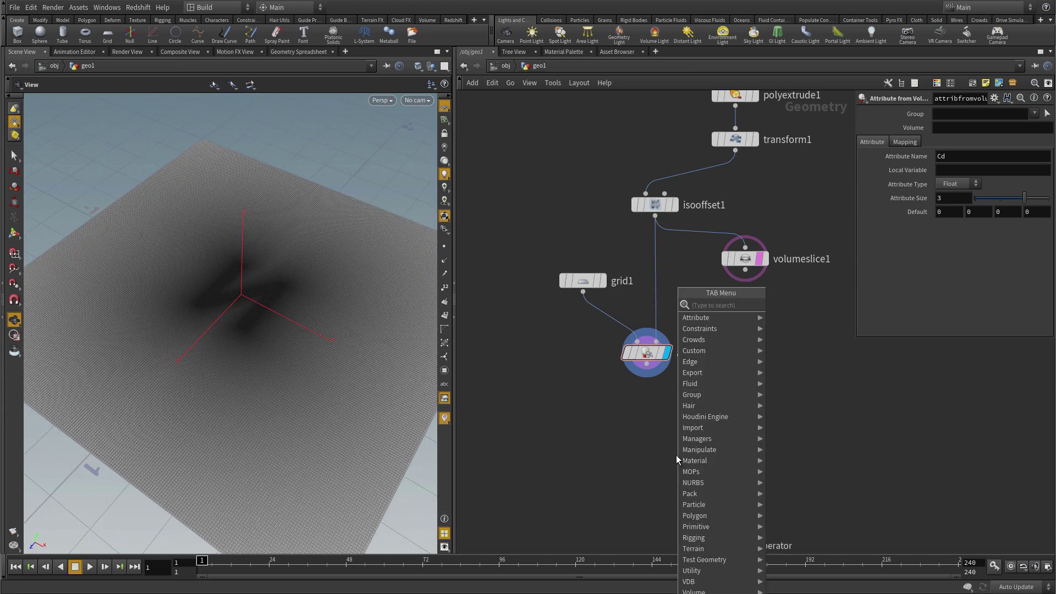
pyautogui.write('vop')
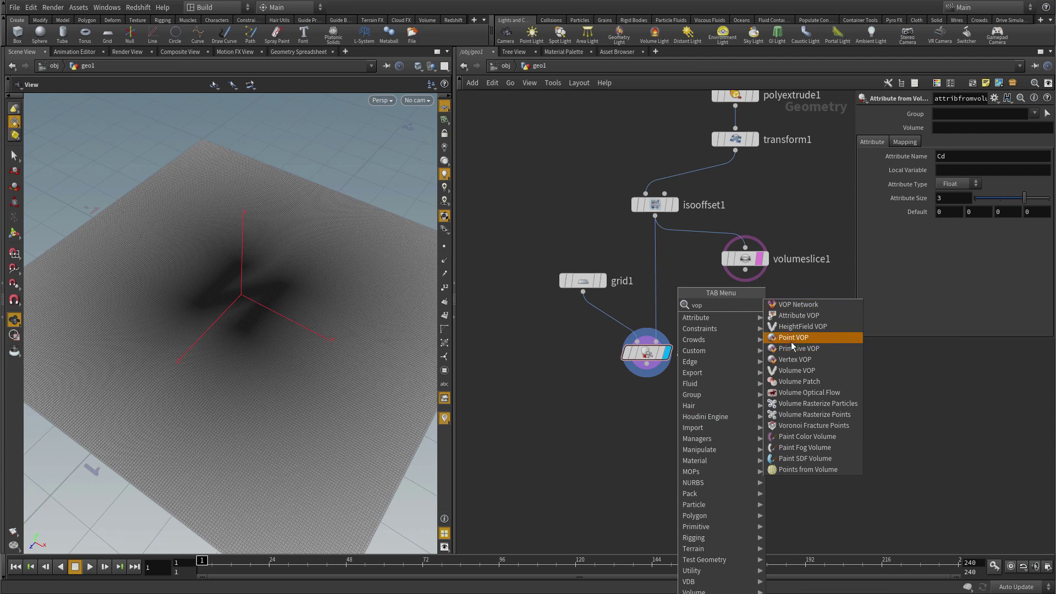
pyautogui.click(792, 337)
pyautogui.click(646, 411)
pyautogui.click(647, 365)
pyautogui.click(633, 397)
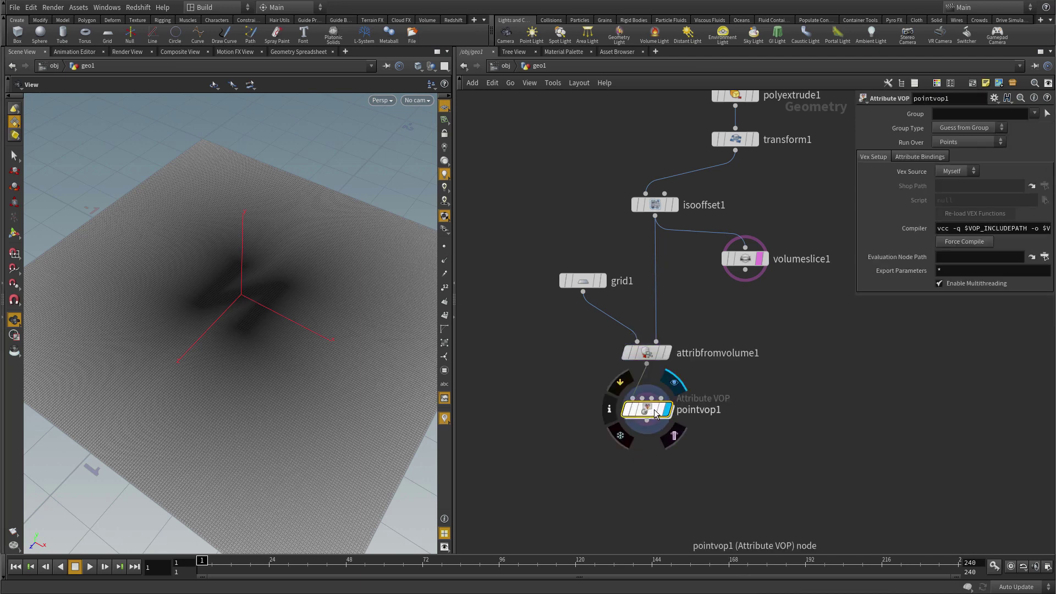
pyautogui.doubleClick(648, 412)
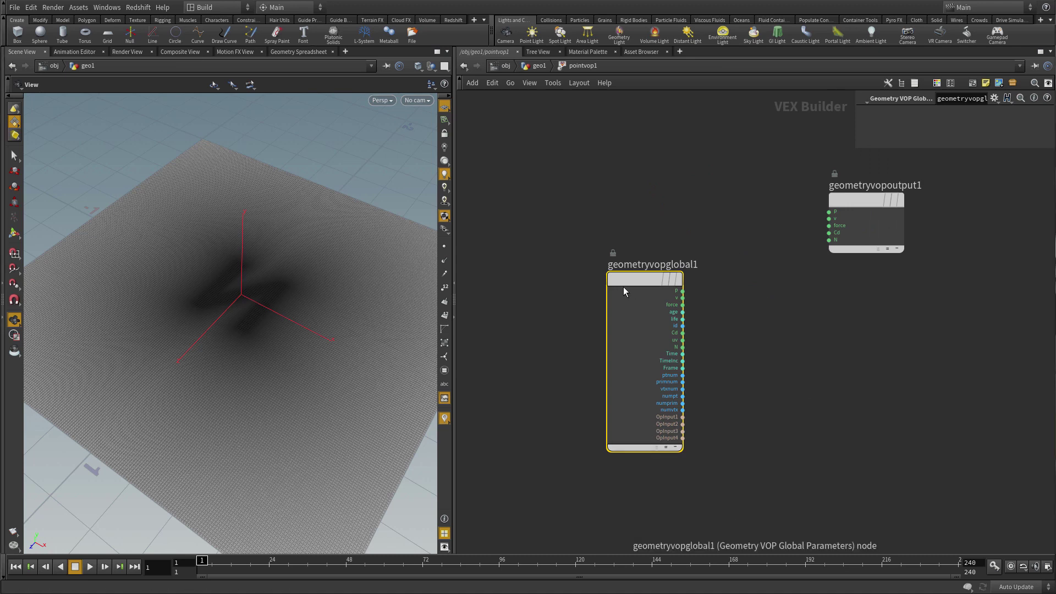
# Add a vectofloat1 node and wire geometryvopglobal1's Cd into its vec input.
pyautogui.moveTo(629, 281); pyautogui.dragTo(530, 280)
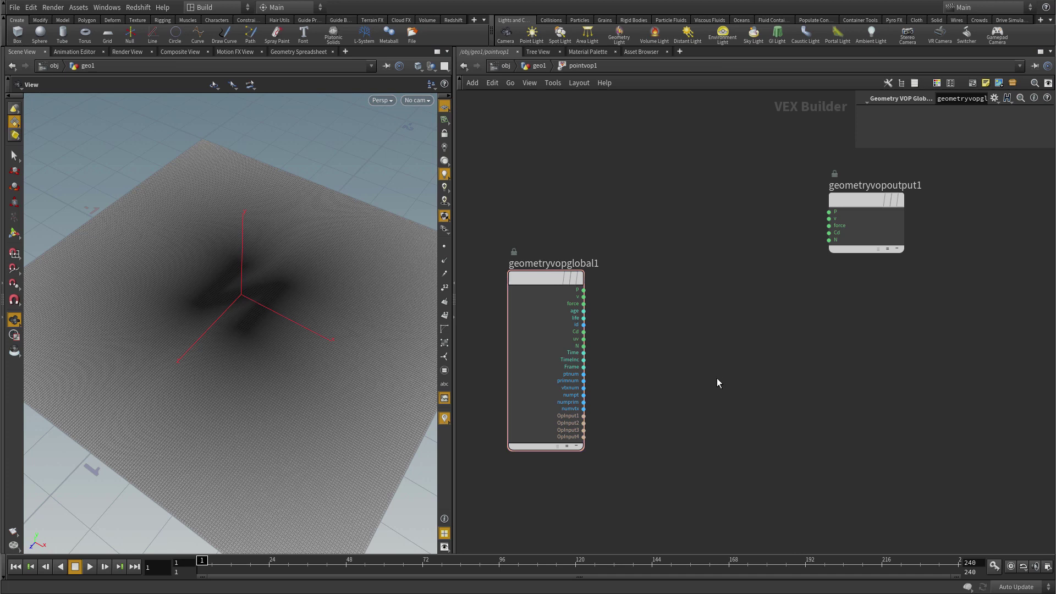
pyautogui.press('Tab')
pyautogui.moveTo(726, 384)
pyautogui.write('vect')
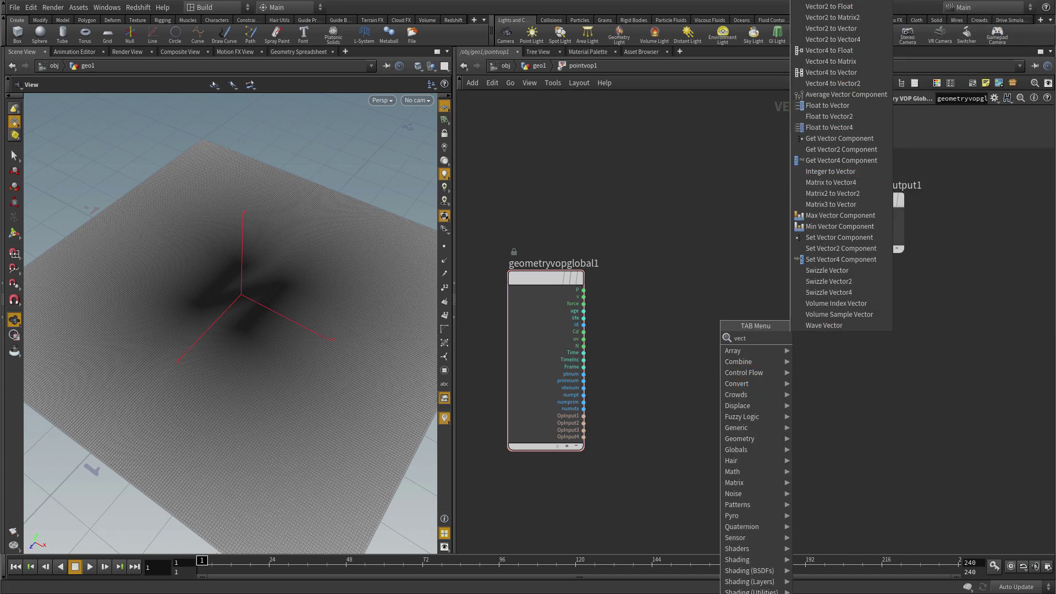
pyautogui.click(830, 11)
pyautogui.click(677, 309)
pyautogui.moveTo(676, 311); pyautogui.dragTo(639, 318)
pyautogui.click(583, 332)
pyautogui.click(638, 339)
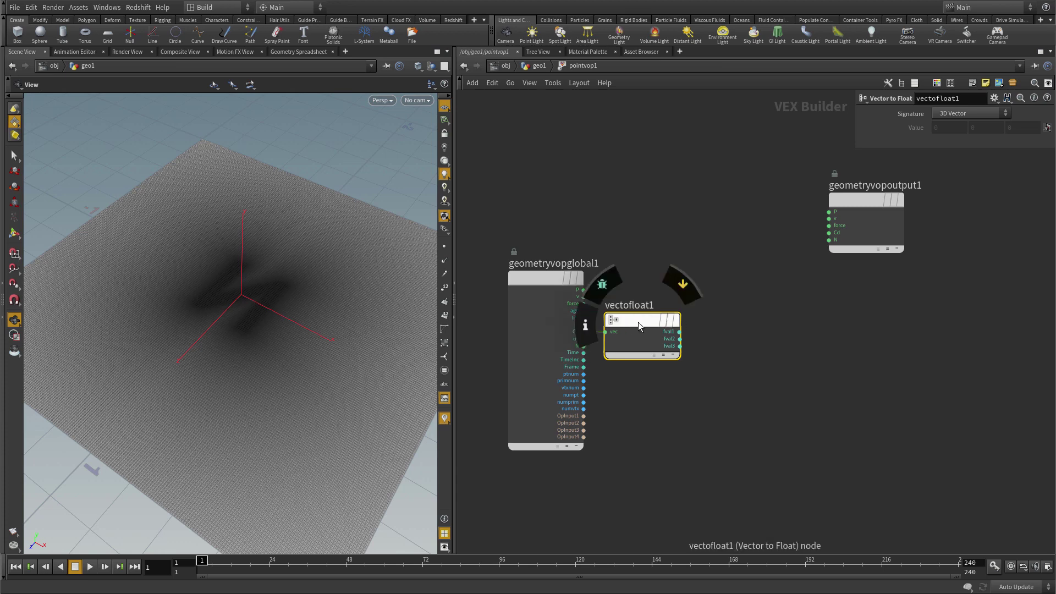
pyautogui.moveTo(638, 322); pyautogui.dragTo(641, 321)
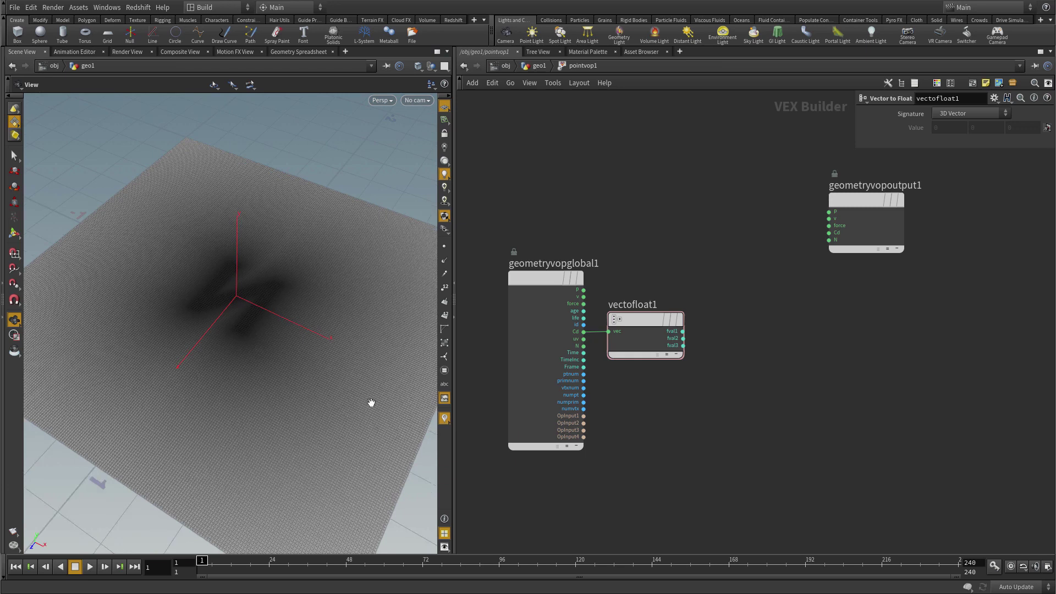
pyautogui.moveTo(361, 401); pyautogui.dragTo(286, 376)
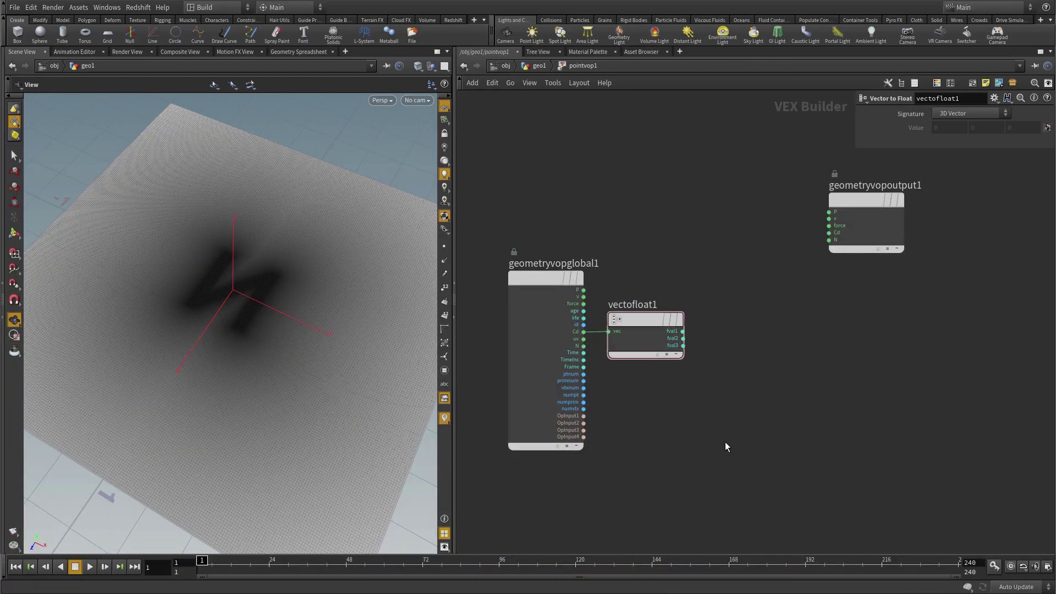
# Add a Square Root node fed by vectofloat1's first float output (fval1).
pyautogui.press('Tab')
pyautogui.write('s')
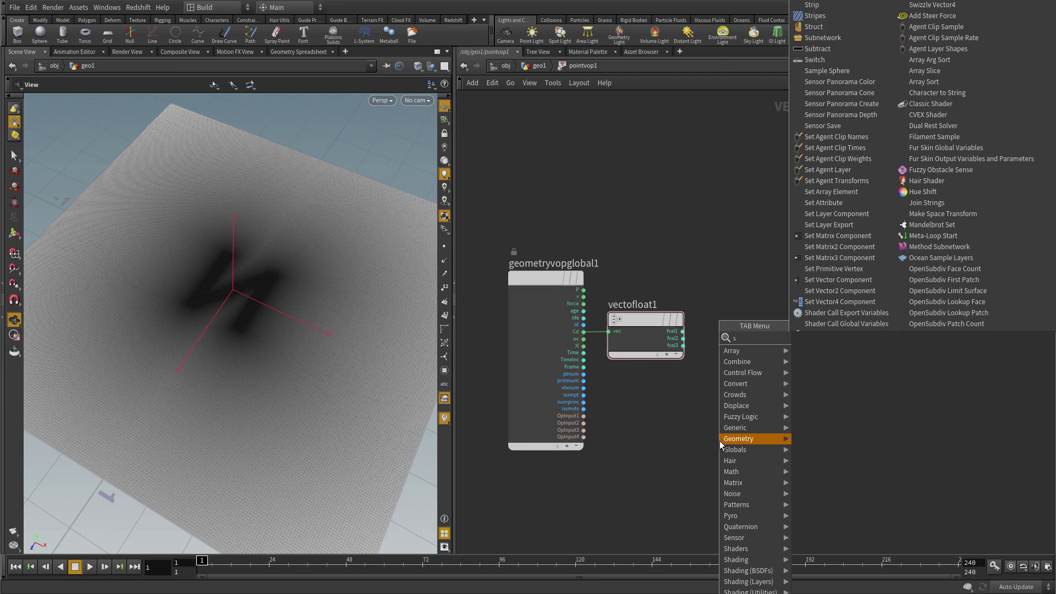
pyautogui.write('qr')
pyautogui.click(823, 338)
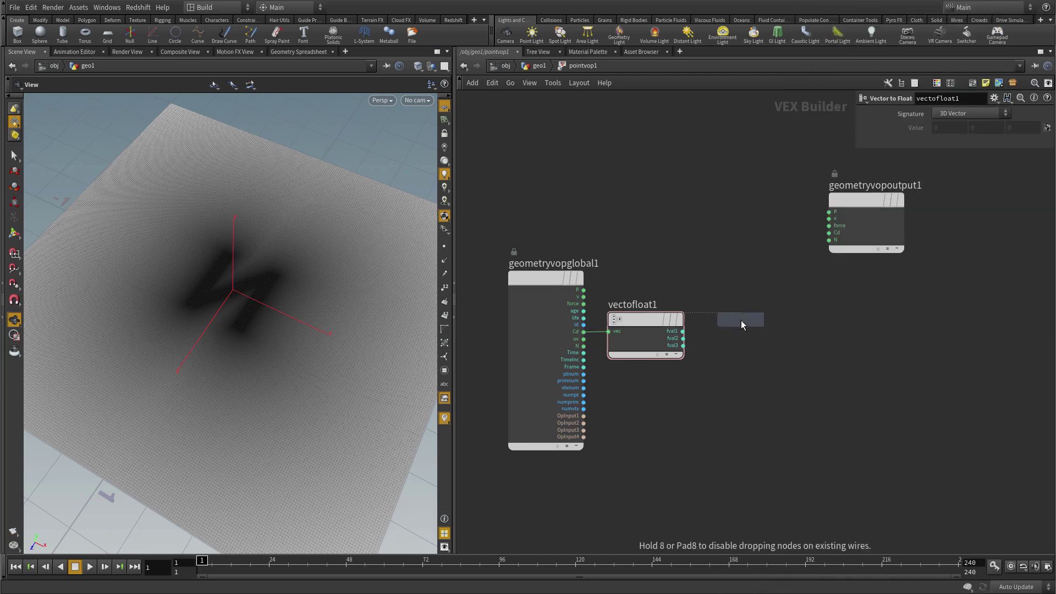
pyautogui.click(737, 336)
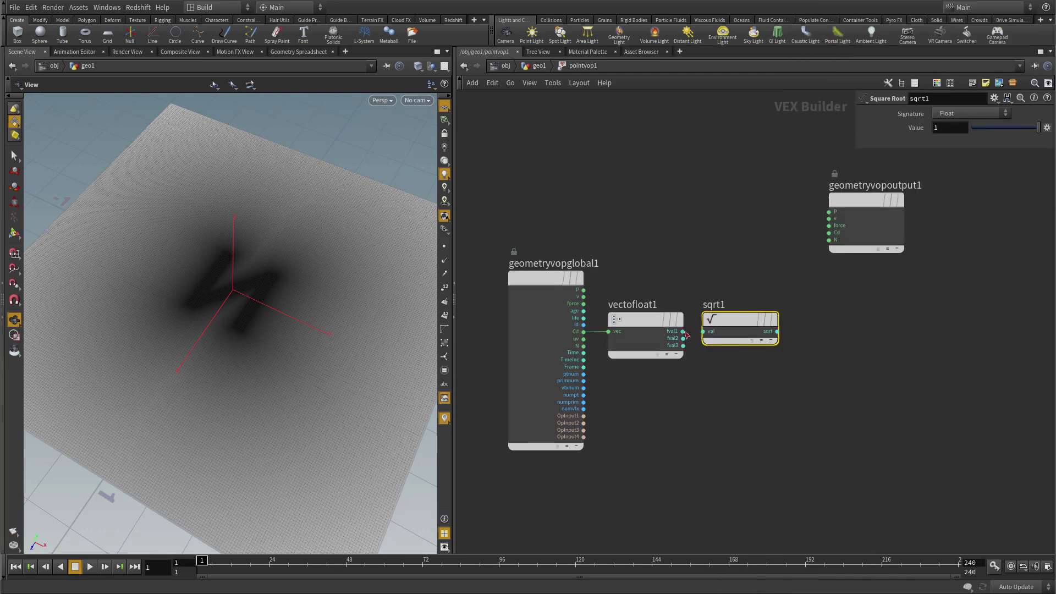
pyautogui.click(683, 331)
pyautogui.click(704, 331)
pyautogui.moveTo(724, 321); pyautogui.dragTo(726, 322)
pyautogui.click(804, 413)
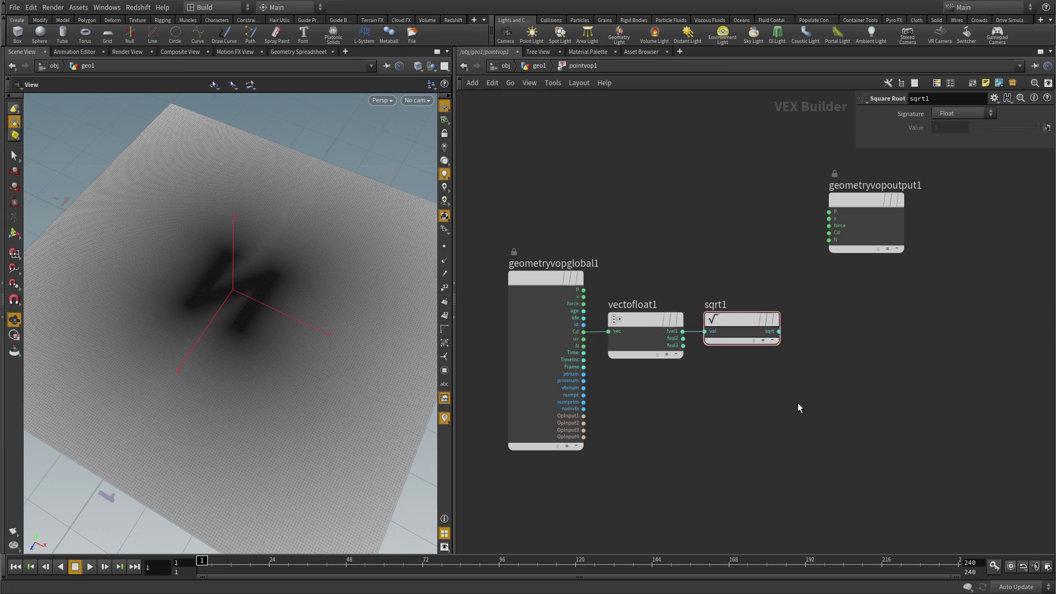
# Feed the square root into a new Fit Range, remapping 0.08–1 to 0–90 (Destination Max 90).
pyautogui.press('Tab')
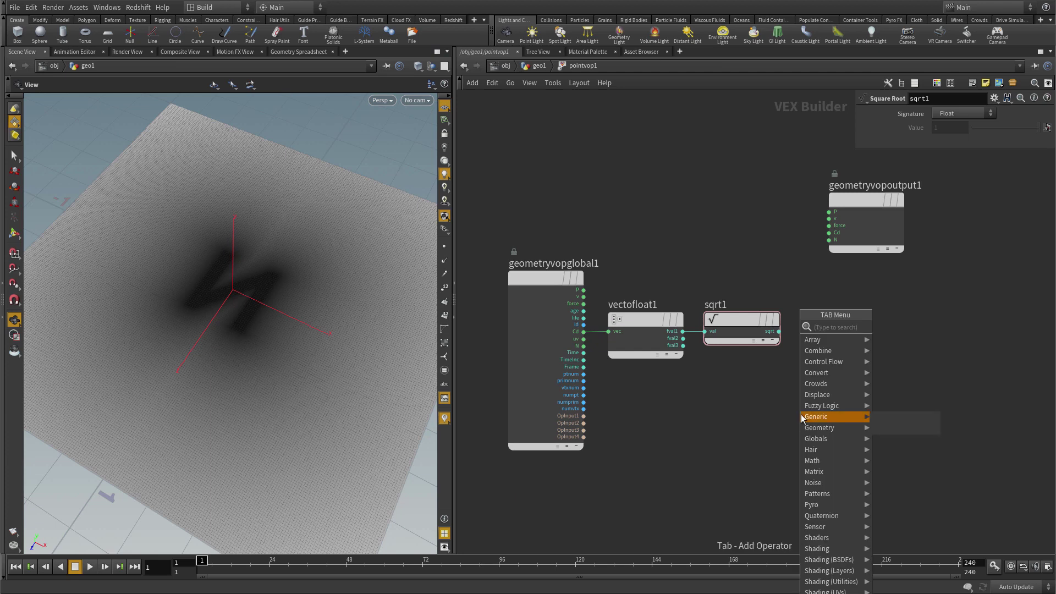
pyautogui.write('fit')
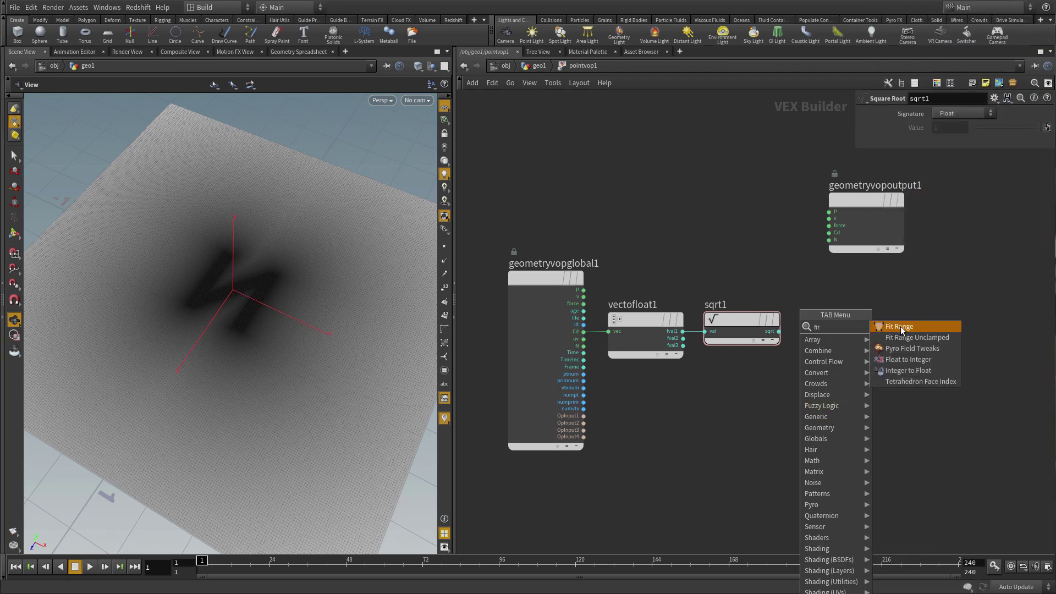
pyautogui.press('Return')
pyautogui.click(830, 322)
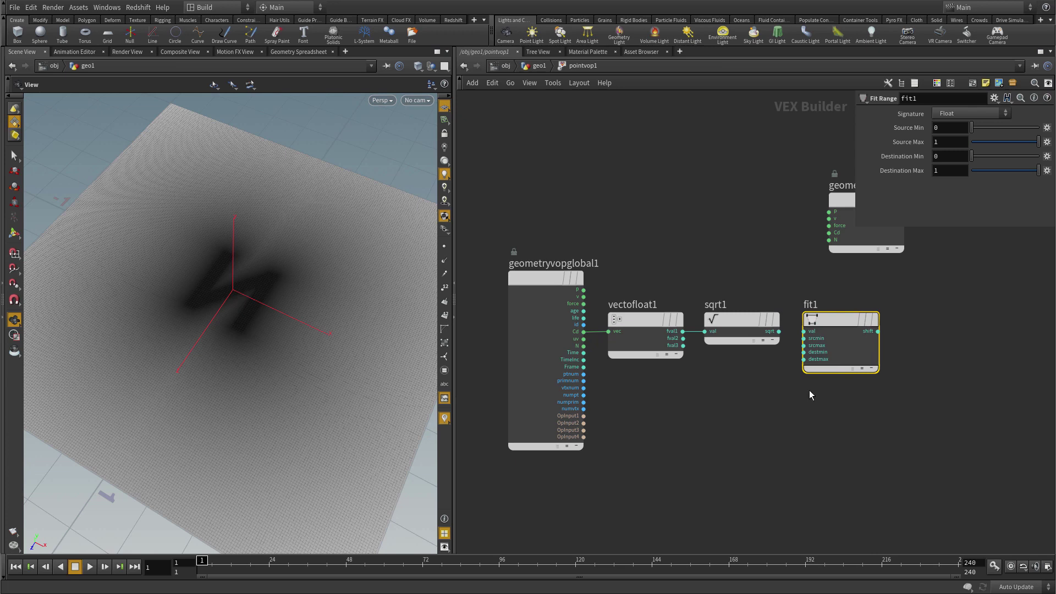
pyautogui.click(778, 331)
pyautogui.click(804, 331)
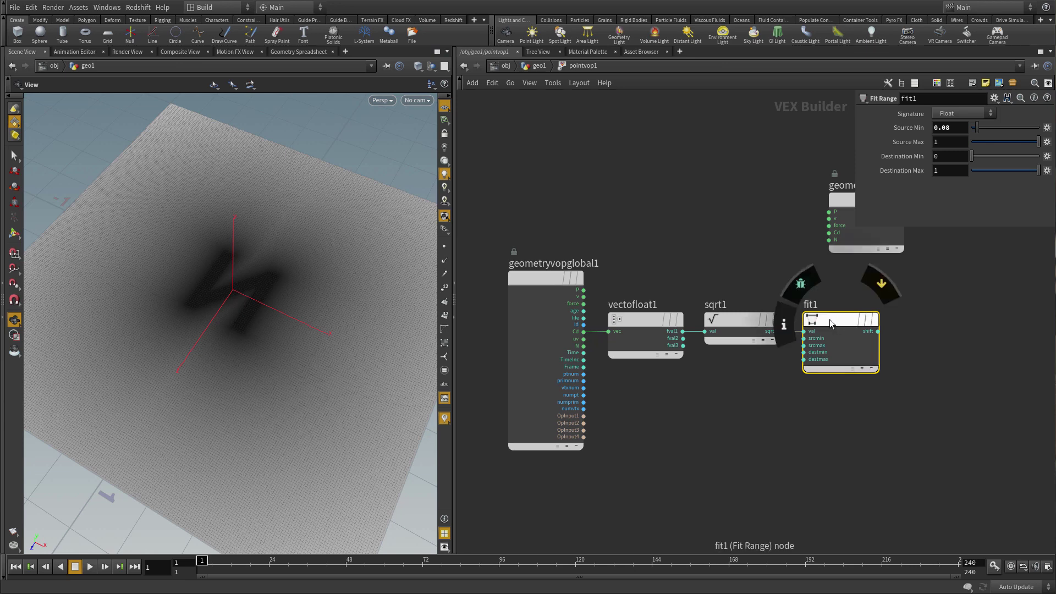
pyautogui.click(945, 171)
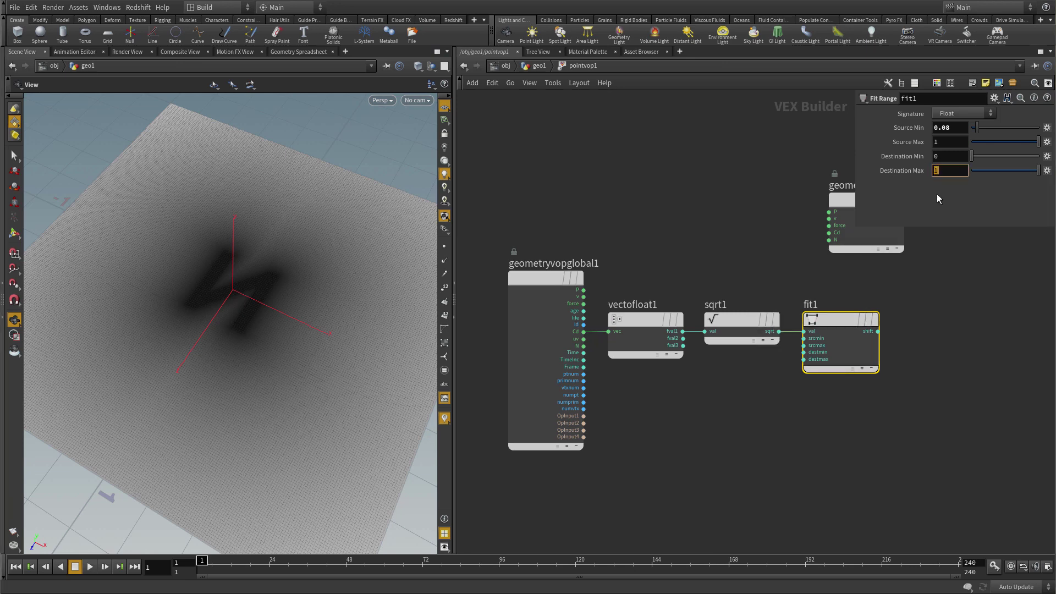
pyautogui.write('90')
pyautogui.press('Return')
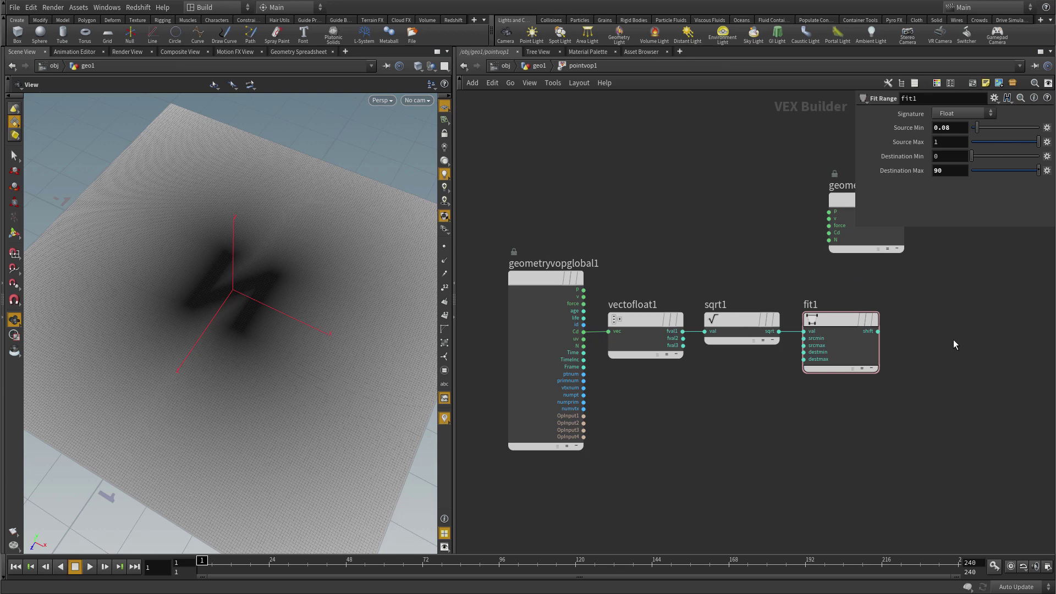
pyautogui.moveTo(952, 340); pyautogui.dragTo(892, 341, button='middle')
# Add a Sine node driven by fit1's result, with the output node moved beside it.
pyautogui.press('Tab')
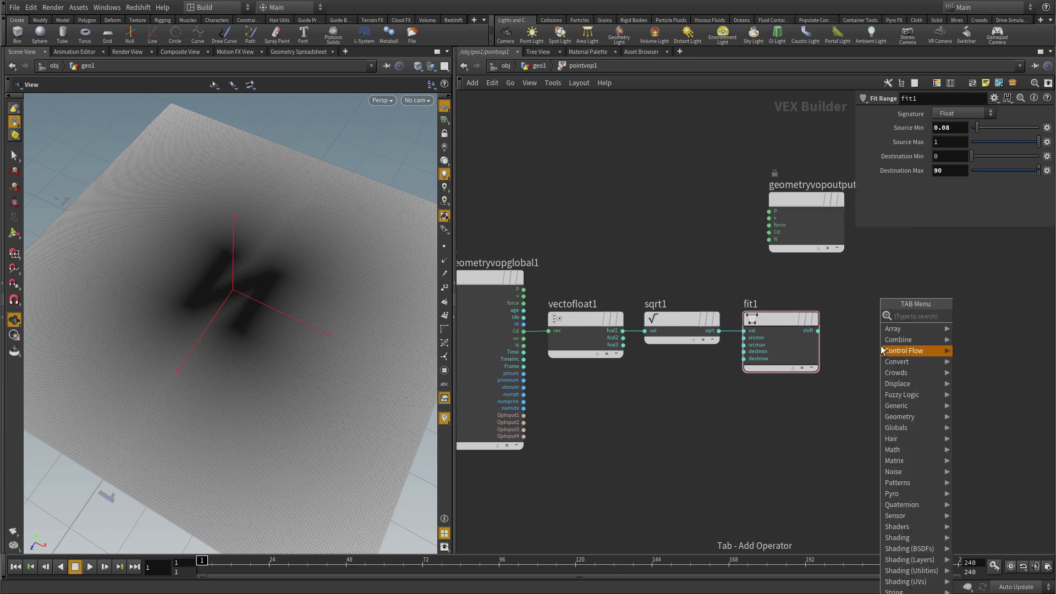
pyautogui.write('sin')
pyautogui.click(971, 316)
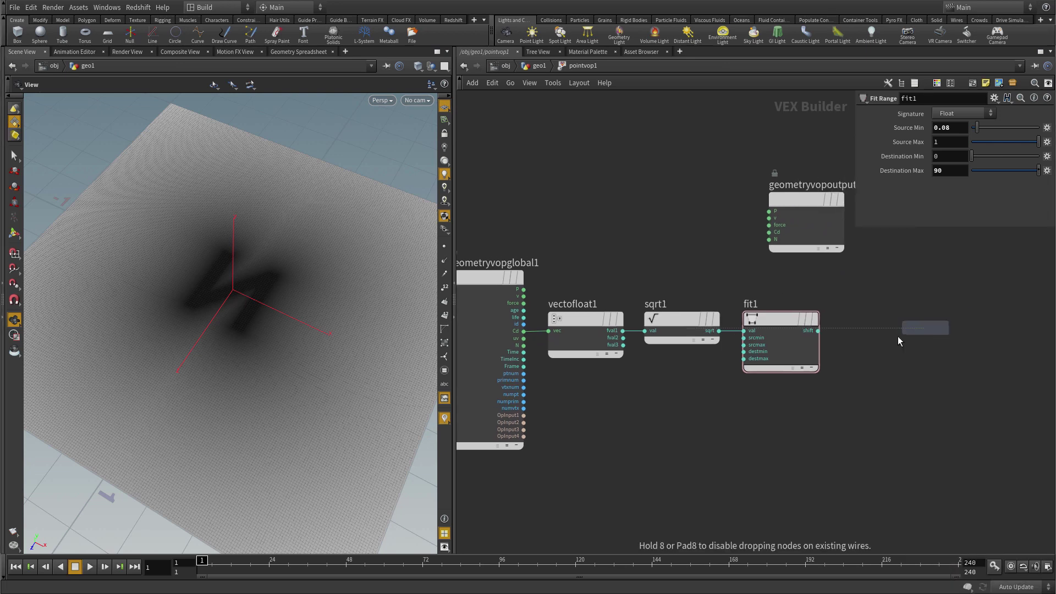
pyautogui.click(891, 333)
pyautogui.click(817, 330)
pyautogui.click(858, 345)
pyautogui.moveTo(891, 327); pyautogui.dragTo(882, 318)
pyautogui.moveTo(918, 378); pyautogui.dragTo(839, 369, button='middle')
pyautogui.scroll(-3, 869, 355)
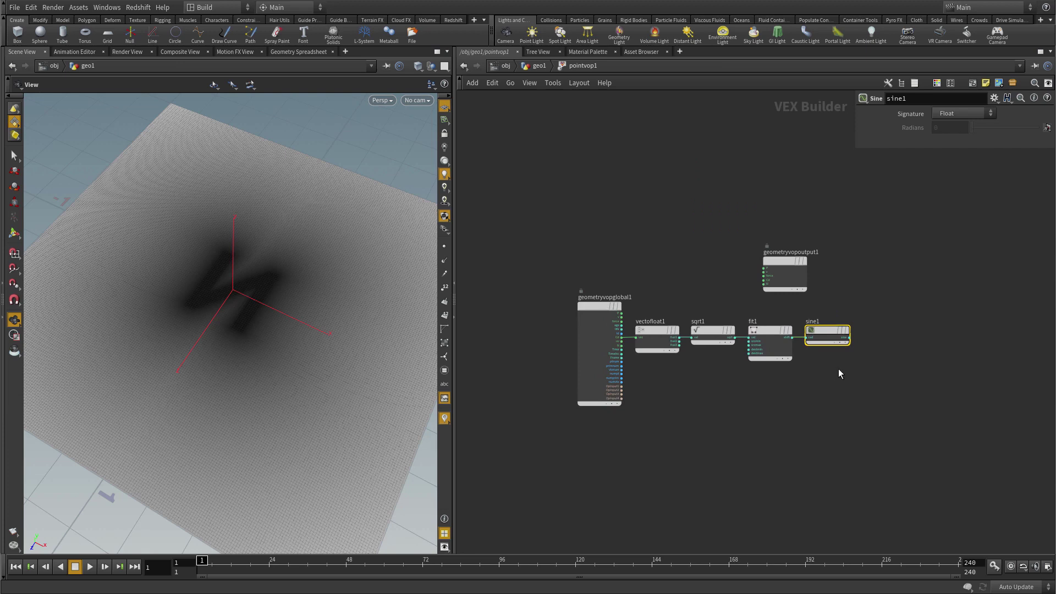
pyautogui.moveTo(780, 259); pyautogui.dragTo(971, 305)
pyautogui.scroll(3, 868, 358)
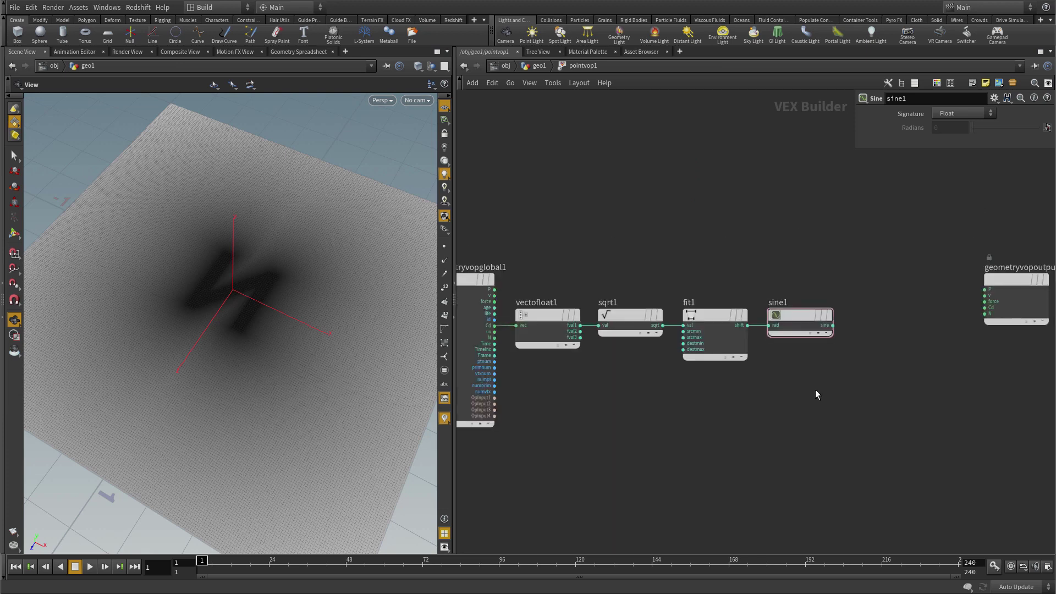
# Add an Add node above the chain with the point position P as its first input.
pyautogui.click(829, 431)
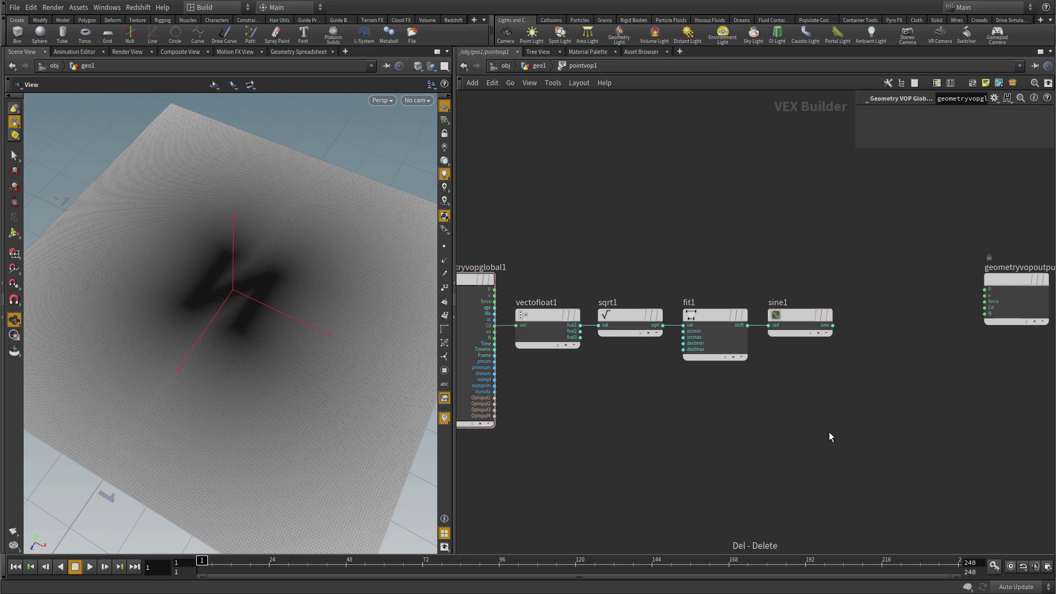
pyautogui.press('Tab')
pyautogui.write('add')
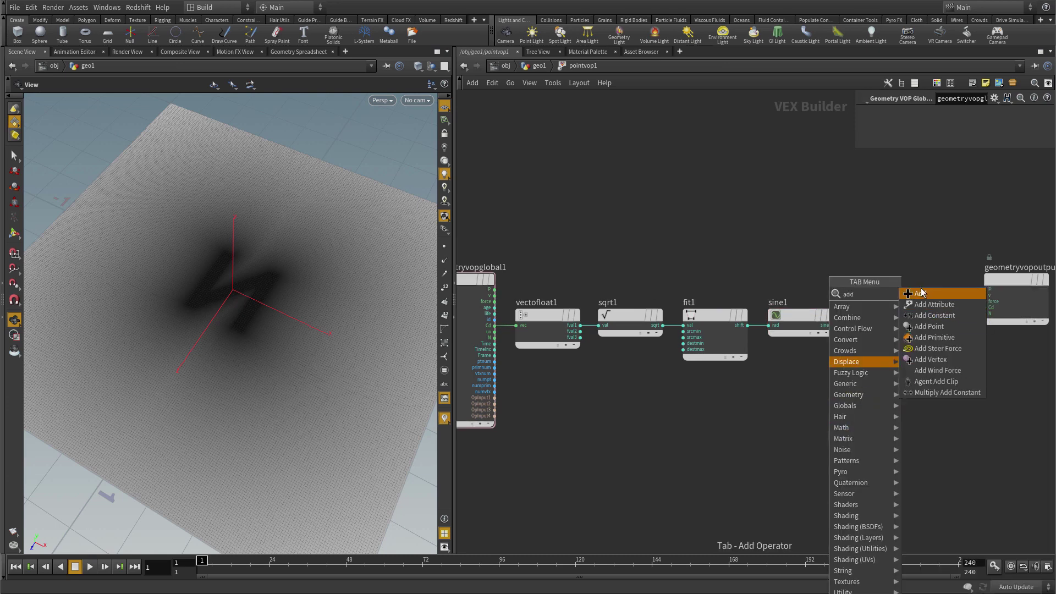
pyautogui.click(920, 293)
pyautogui.click(833, 228)
pyautogui.click(494, 289)
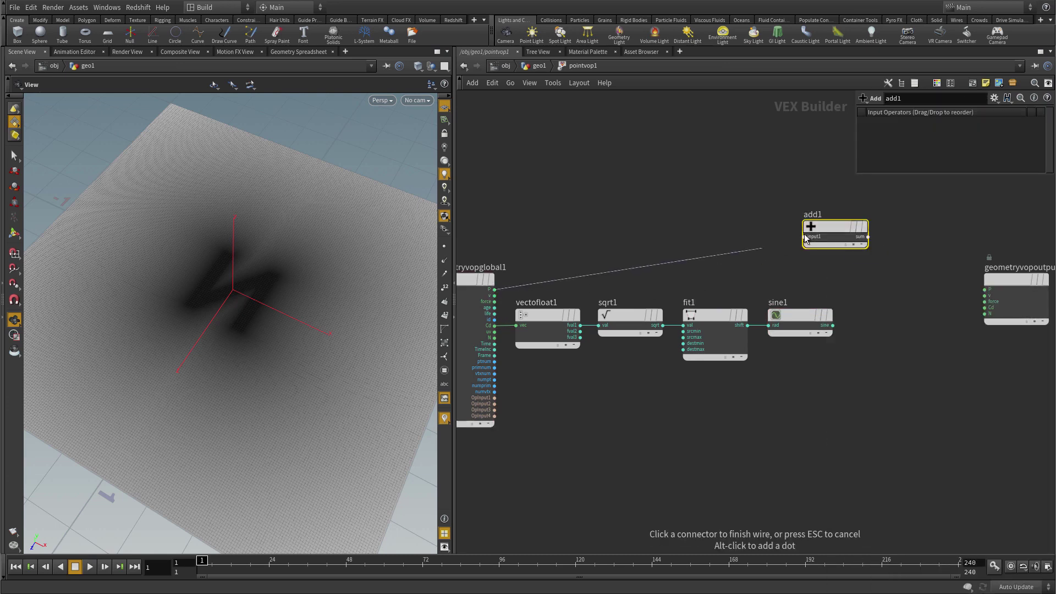
pyautogui.click(808, 237)
pyautogui.click(842, 385)
# Put the sine into a Float to Vector's fval2, add it to P, and output the sum as P.
pyautogui.press('Tab')
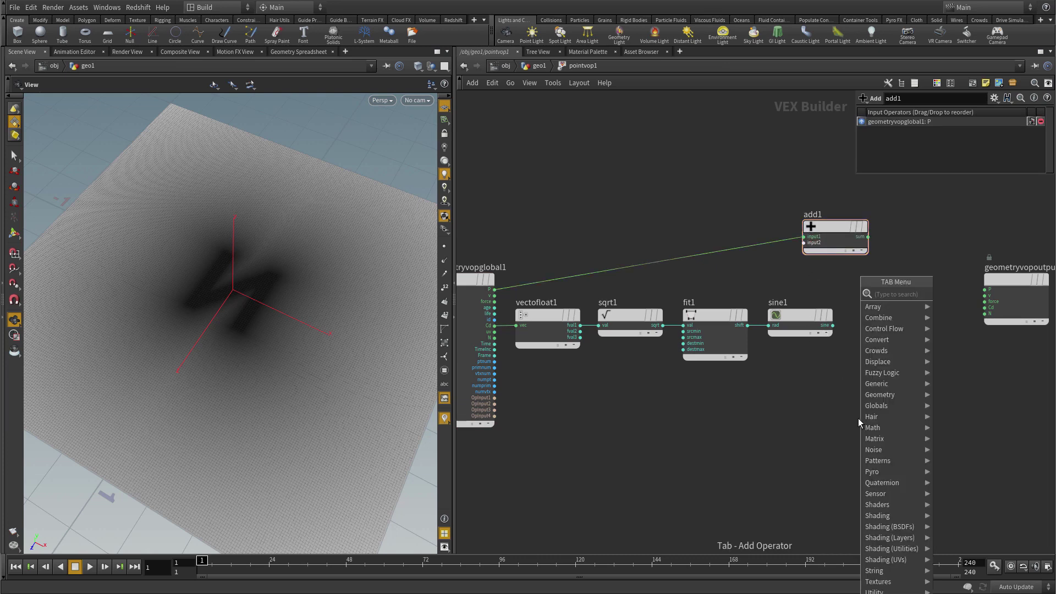
pyautogui.write('float')
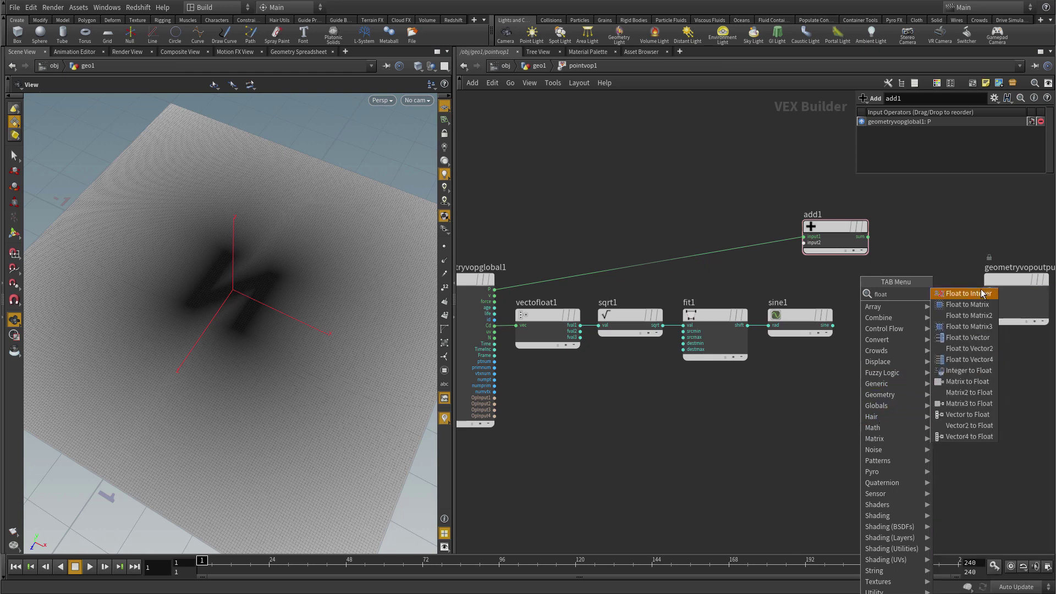
pyautogui.click(965, 339)
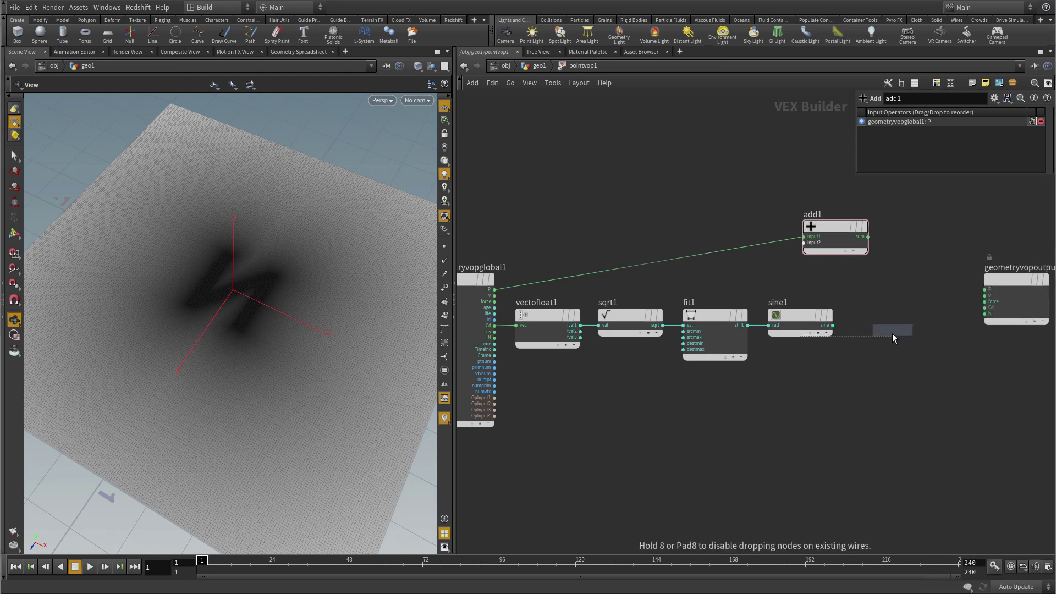
pyautogui.click(889, 317)
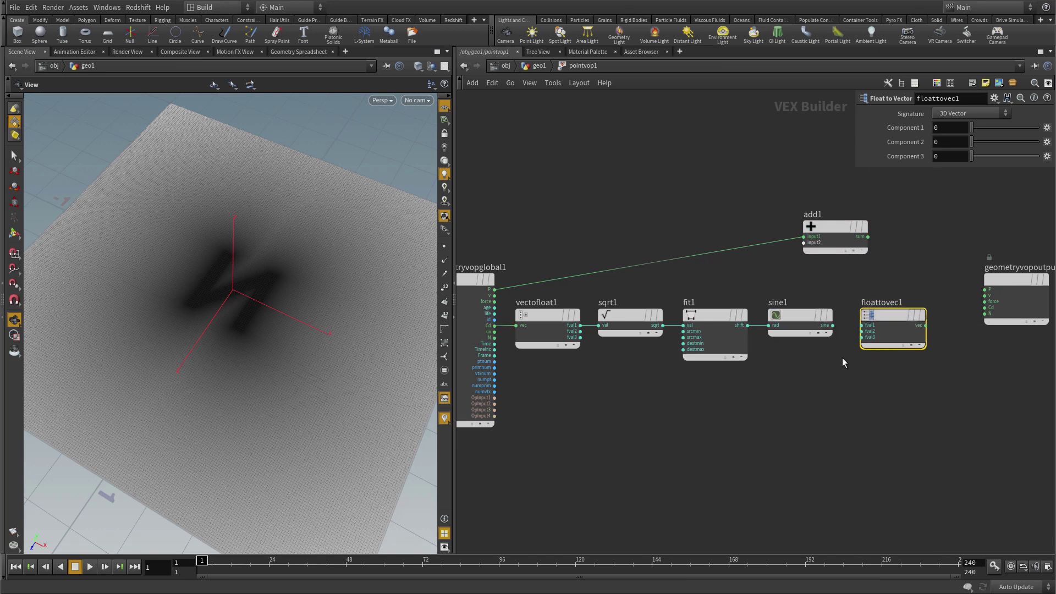
pyautogui.click(833, 325)
pyautogui.click(861, 331)
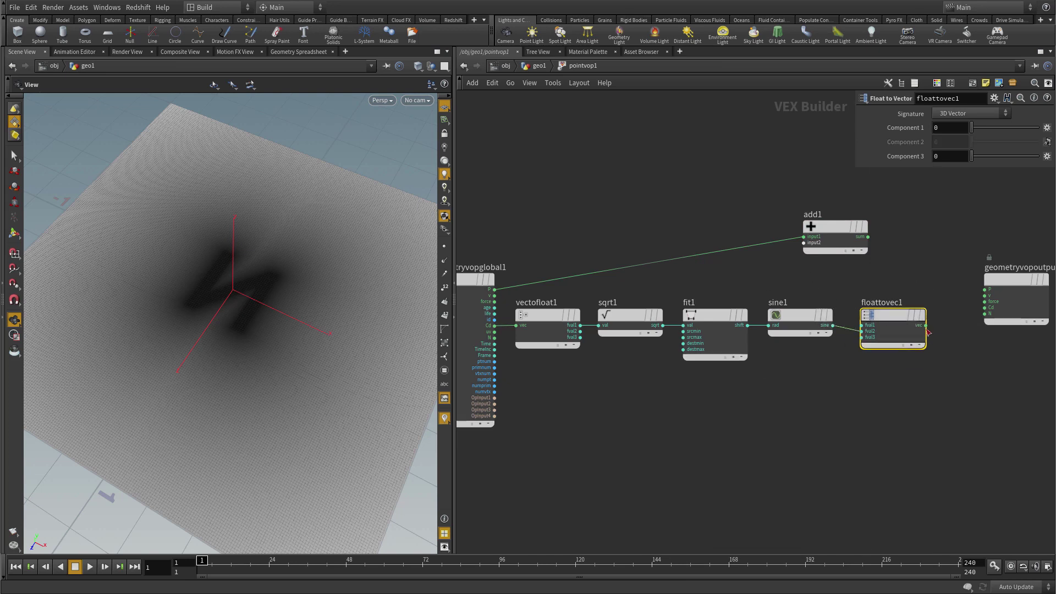
pyautogui.click(927, 325)
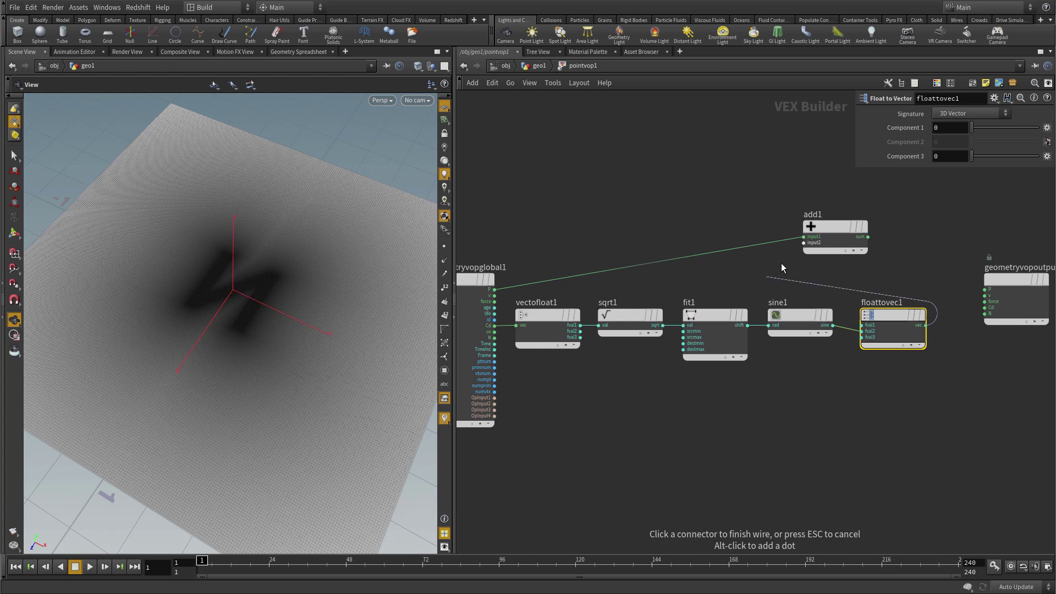
pyautogui.click(803, 243)
pyautogui.moveTo(830, 226); pyautogui.dragTo(898, 253)
pyautogui.click(926, 258)
pyautogui.click(984, 290)
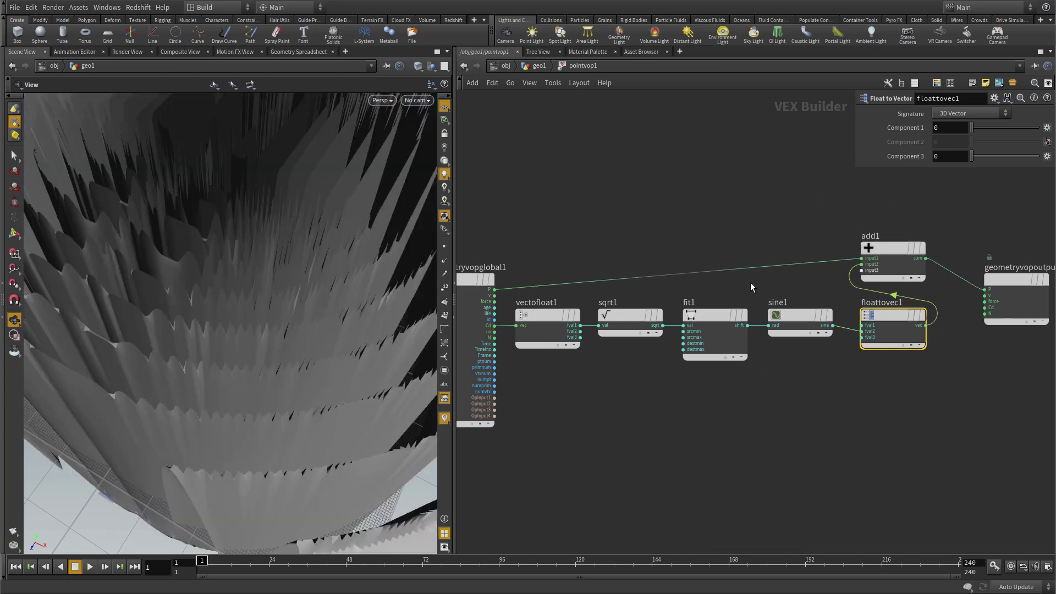
# Orbit the viewport to a higher angle to inspect the tall rippled ridges.
pyautogui.moveTo(355, 300); pyautogui.dragTo(279, 368)
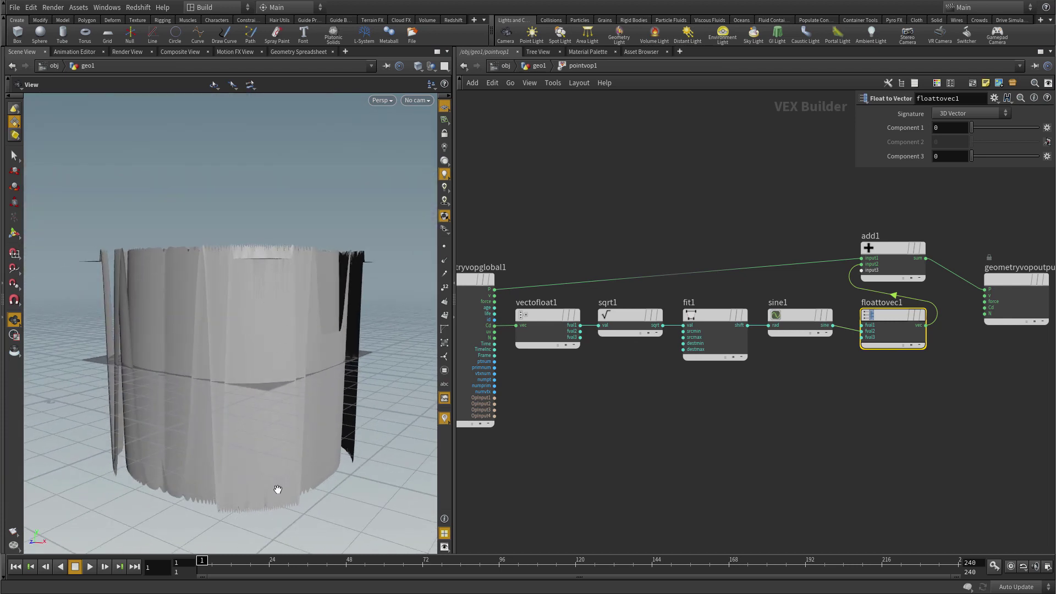
pyautogui.moveTo(278, 313); pyautogui.dragTo(259, 346)
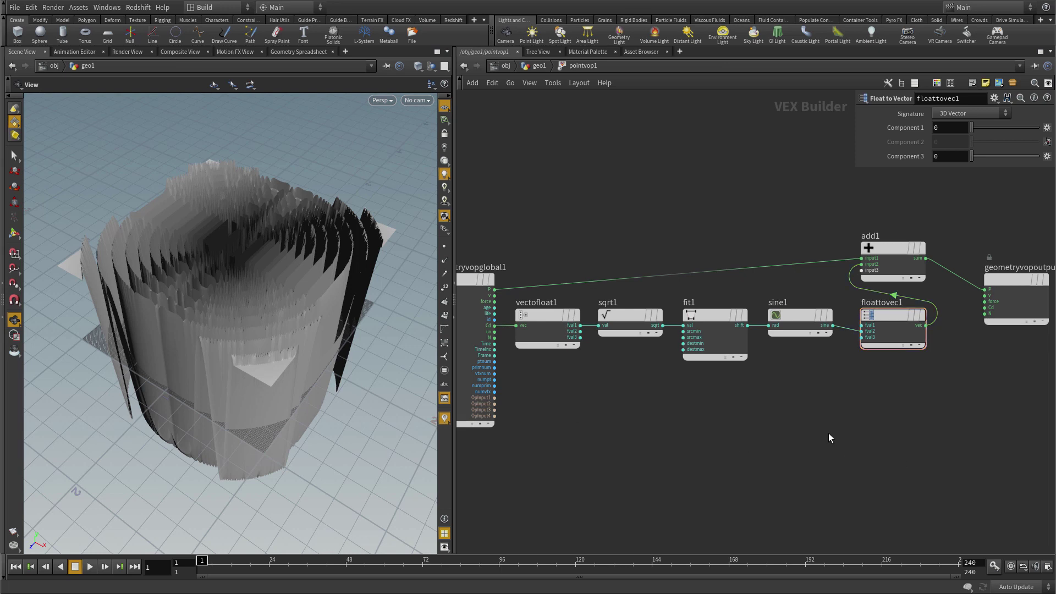
# Add a Multiply node below the chain with sine1 wired into its first input.
pyautogui.press('Tab')
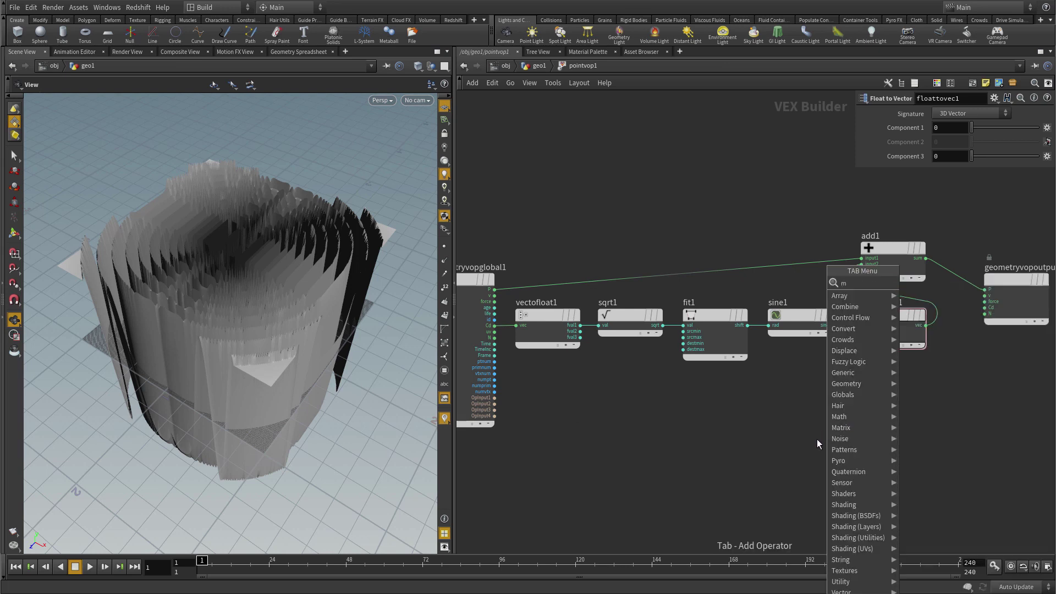
pyautogui.write('multi')
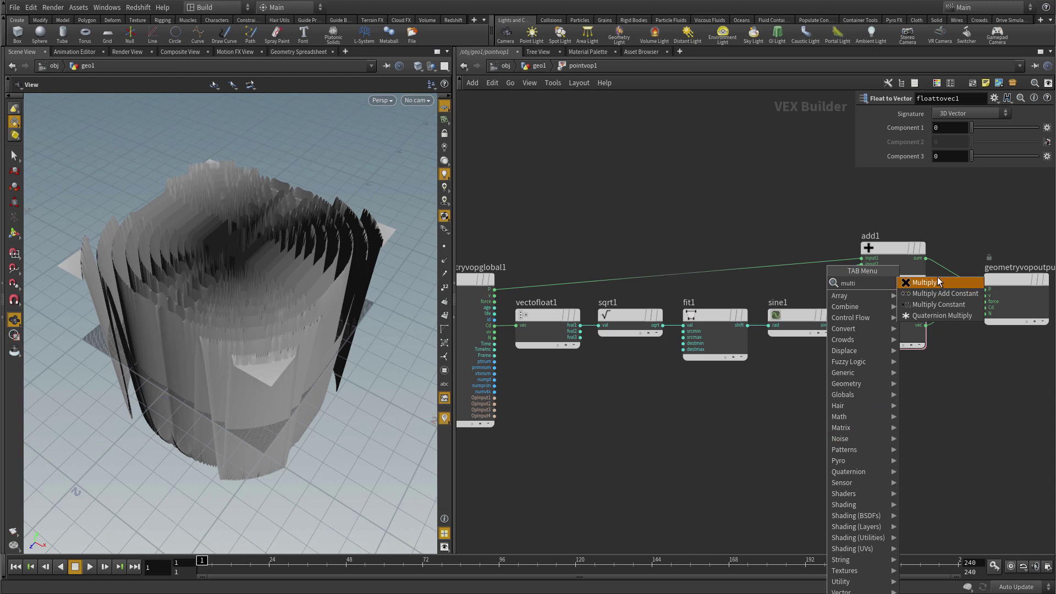
pyautogui.click(938, 283)
pyautogui.click(913, 452)
pyautogui.moveTo(809, 356); pyautogui.dragTo(730, 367, button='middle')
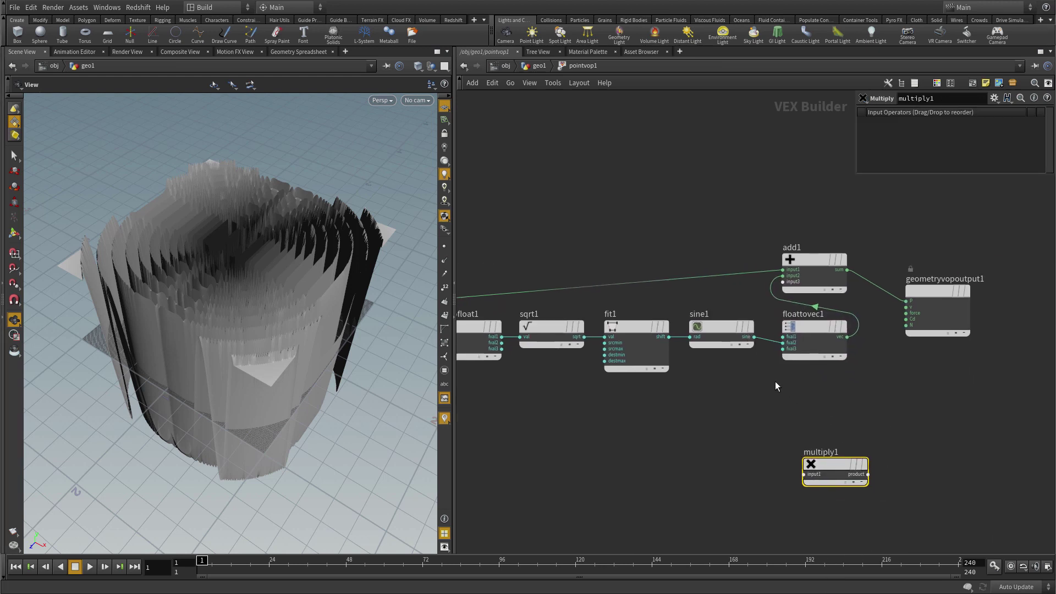
pyautogui.moveTo(824, 329); pyautogui.dragTo(869, 344)
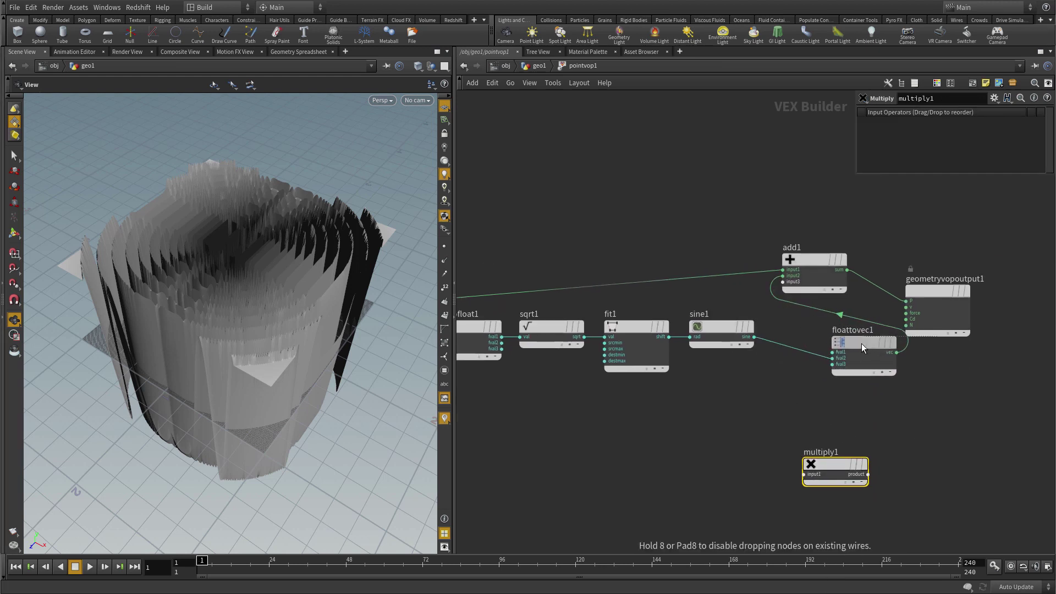
pyautogui.click(753, 337)
pyautogui.click(806, 474)
pyautogui.moveTo(841, 463); pyautogui.dragTo(779, 407)
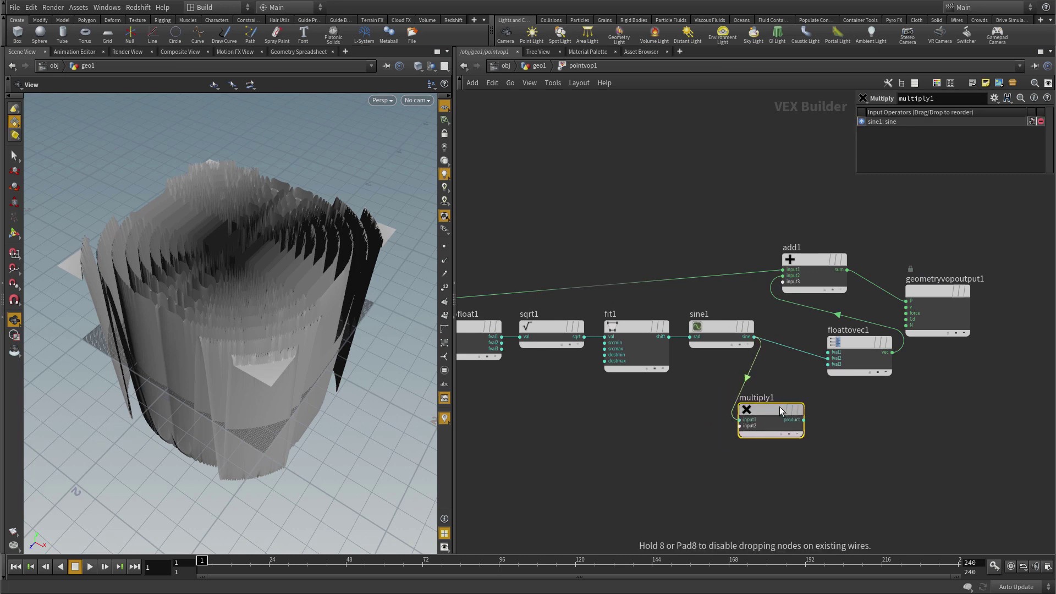
# Route multiply1's product into floattovec1's fval2, replacing the mistaken fval3 wire.
pyautogui.click(807, 418)
pyautogui.click(861, 365)
pyautogui.moveTo(846, 348); pyautogui.dragTo(919, 321, button='middle')
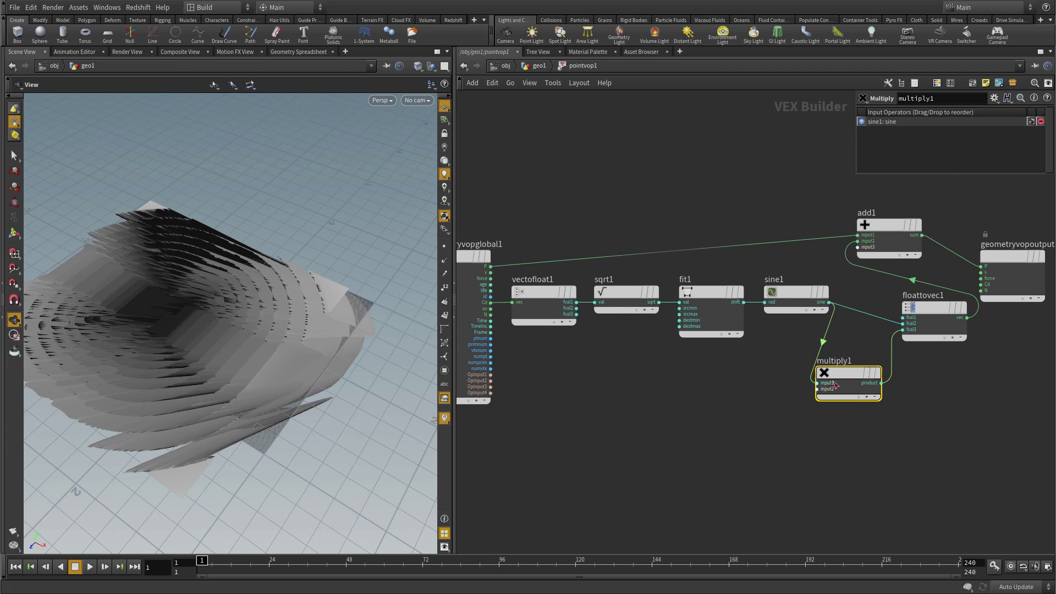
pyautogui.moveTo(842, 375); pyautogui.dragTo(858, 379)
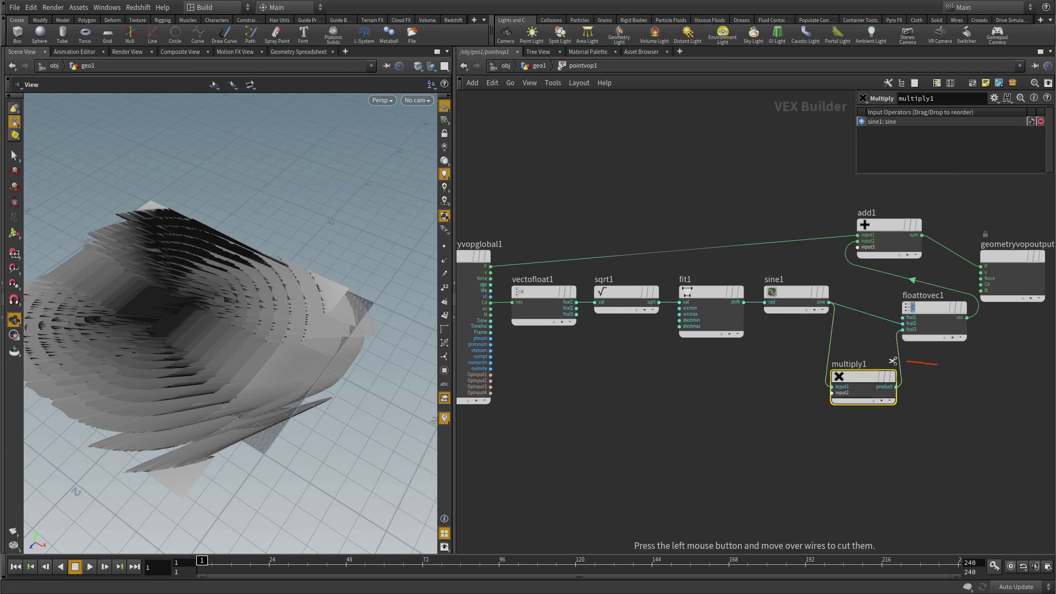
pyautogui.moveTo(922, 368)
pyautogui.moveTo(929, 367); pyautogui.dragTo(895, 368)
pyautogui.click(896, 387)
pyautogui.click(902, 323)
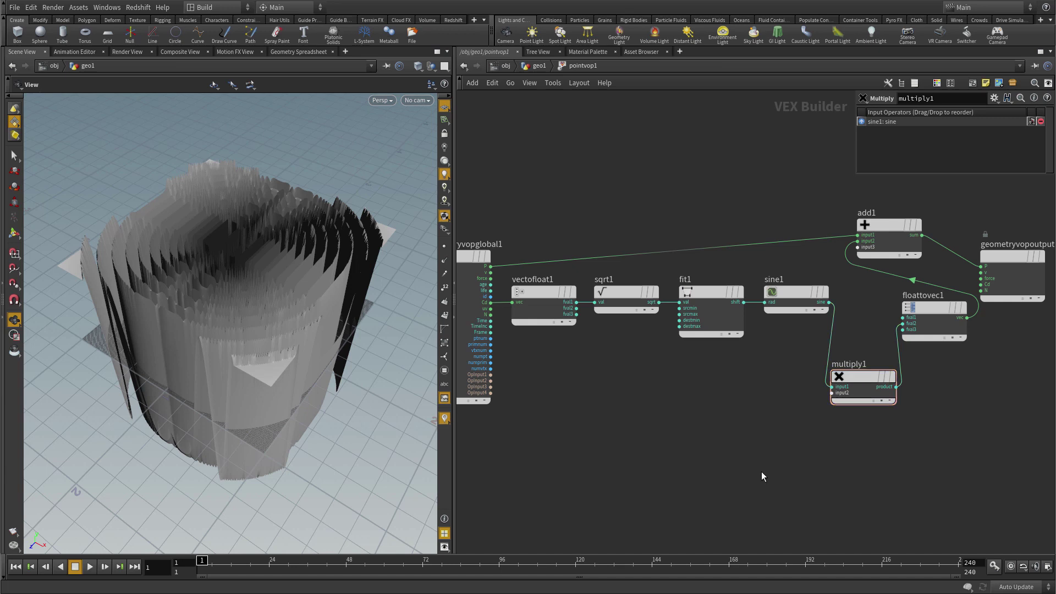
pyautogui.press('Tab')
pyautogui.write('cons')
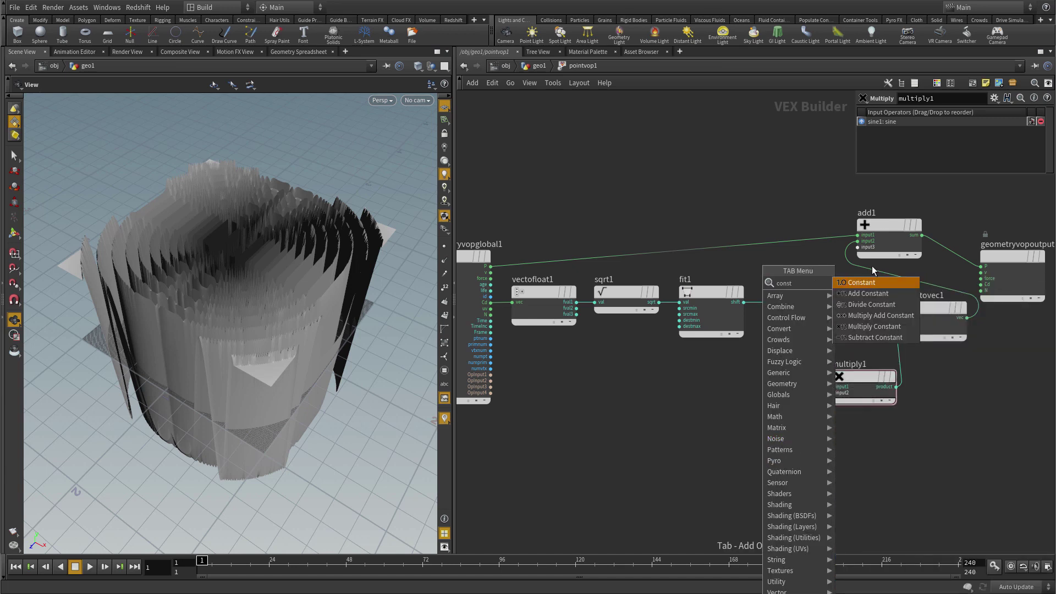
pyautogui.click(861, 282)
pyautogui.click(766, 451)
pyautogui.click(799, 460)
pyautogui.click(831, 392)
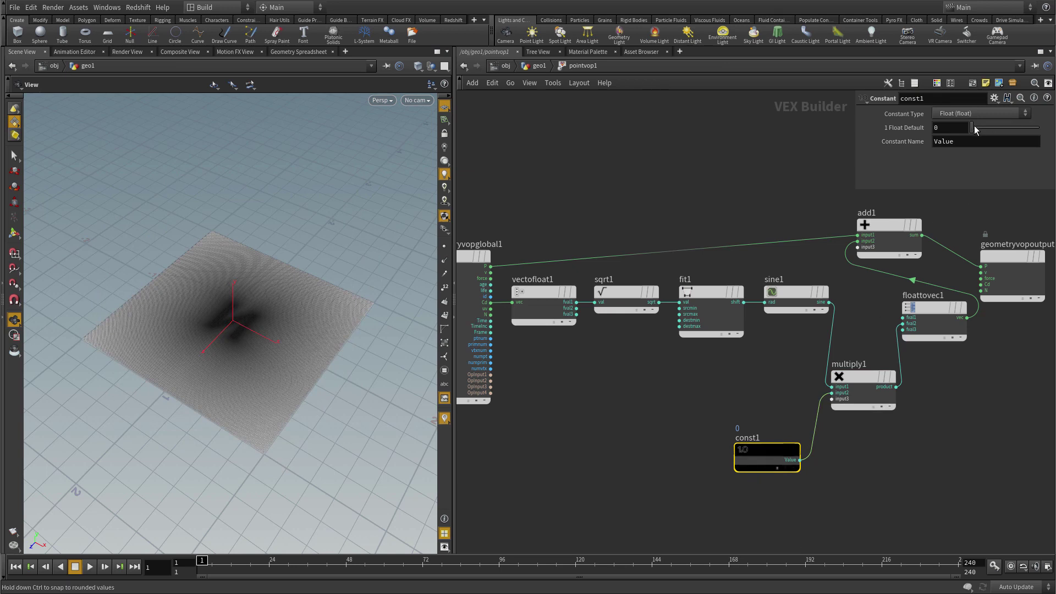
pyautogui.moveTo(971, 127)
pyautogui.mouseDown()
pyautogui.moveTo(983, 127)
pyautogui.moveTo(973, 132)
pyautogui.mouseUp()
pyautogui.moveTo(239, 374); pyautogui.dragTo(310, 346)
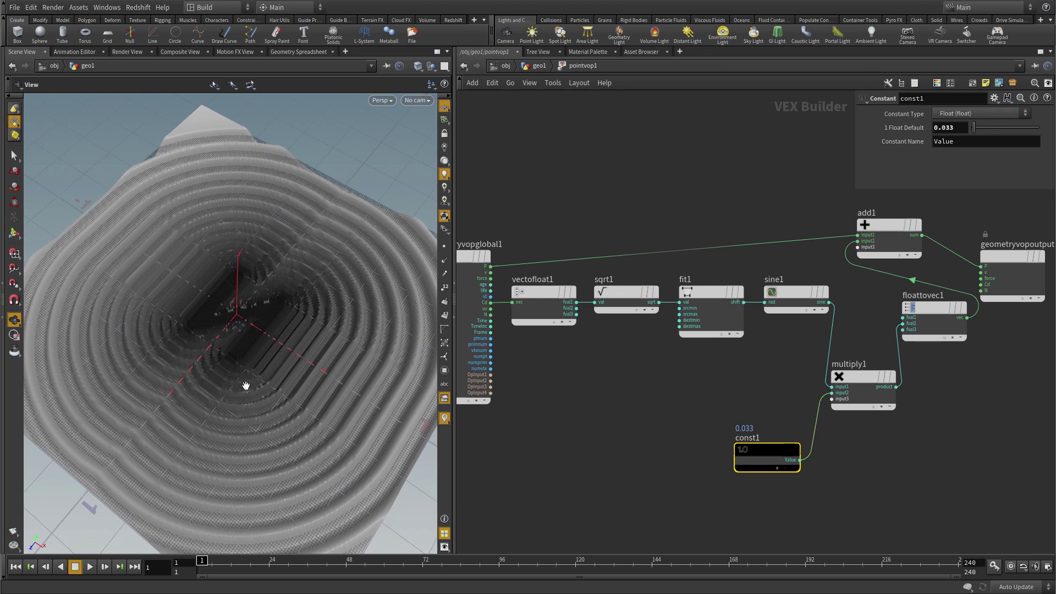
pyautogui.moveTo(244, 386); pyautogui.dragTo(268, 367)
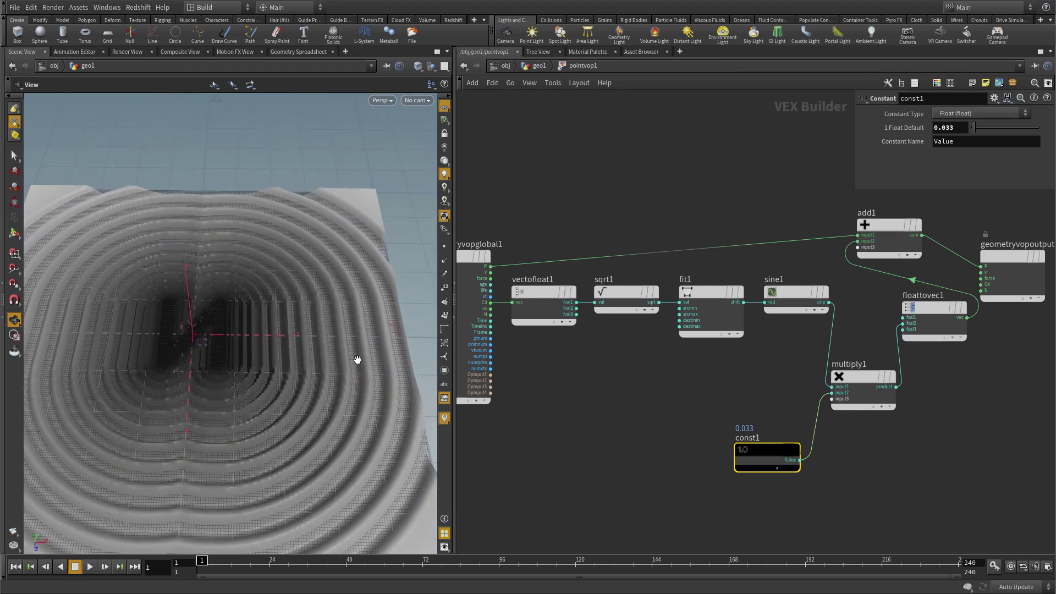
pyautogui.moveTo(340, 380); pyautogui.dragTo(231, 327)
pyautogui.moveTo(238, 406)
pyautogui.mouseDown()
pyautogui.moveTo(278, 385)
pyautogui.moveTo(238, 385)
pyautogui.mouseUp()
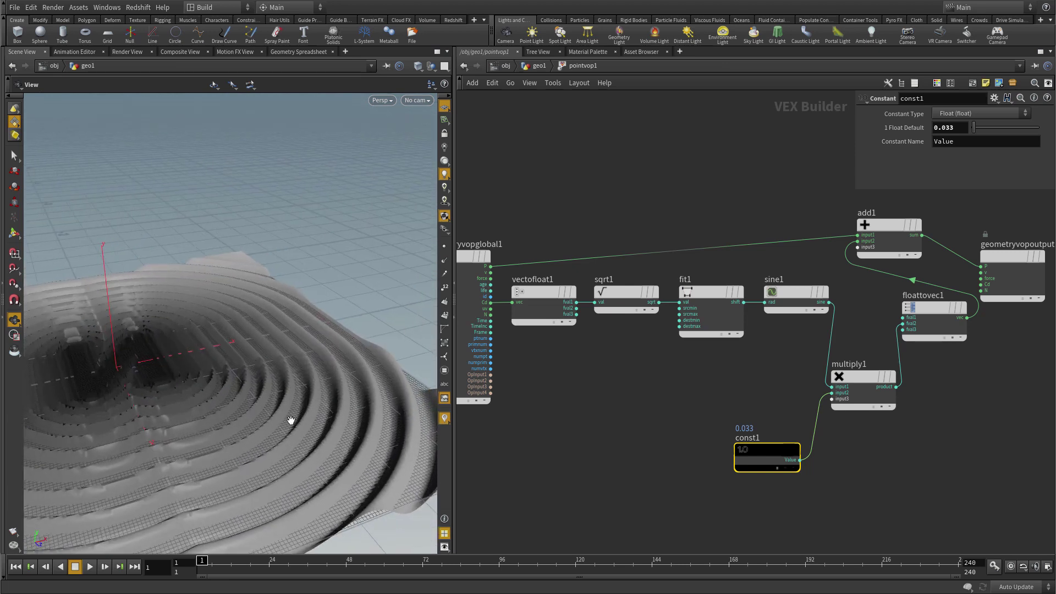
pyautogui.moveTo(285, 421); pyautogui.dragTo(257, 386)
pyautogui.moveTo(766, 460)
pyautogui.mouseDown()
pyautogui.moveTo(707, 450)
pyautogui.moveTo(710, 461)
pyautogui.moveTo(760, 471)
pyautogui.mouseUp()
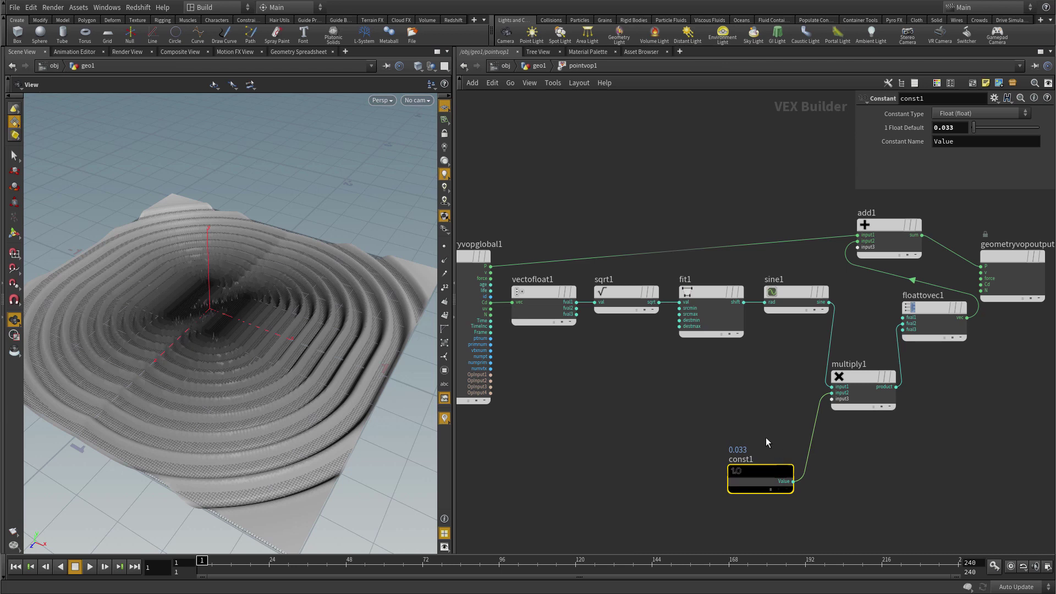
pyautogui.moveTo(691, 432); pyautogui.dragTo(810, 517)
# Replace const1 with a new Fit Range node, fit2, fed by vectofloat1's fval1.
pyautogui.press('Delete')
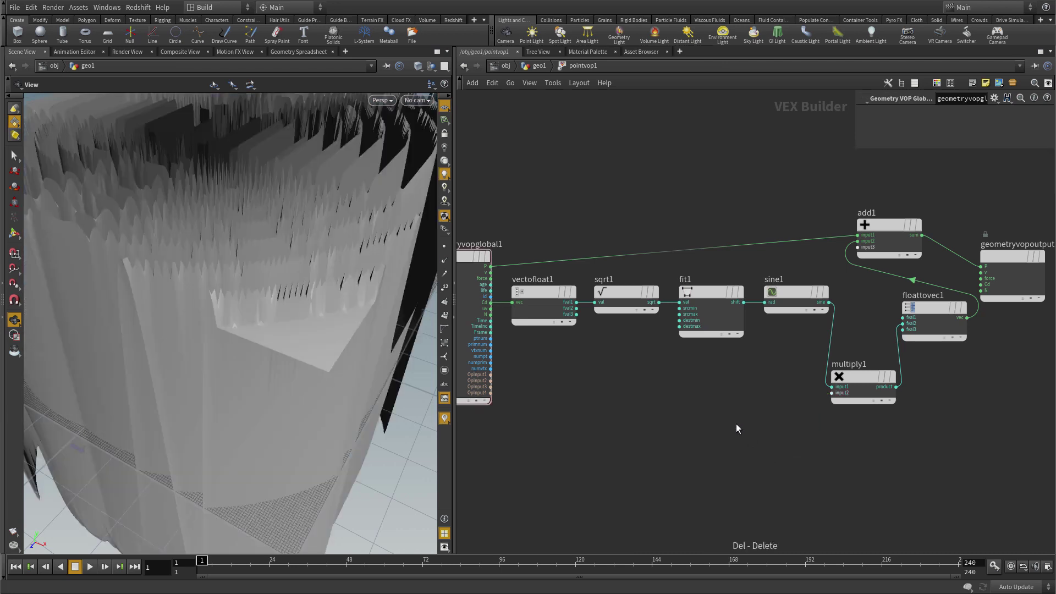
pyautogui.press('Tab')
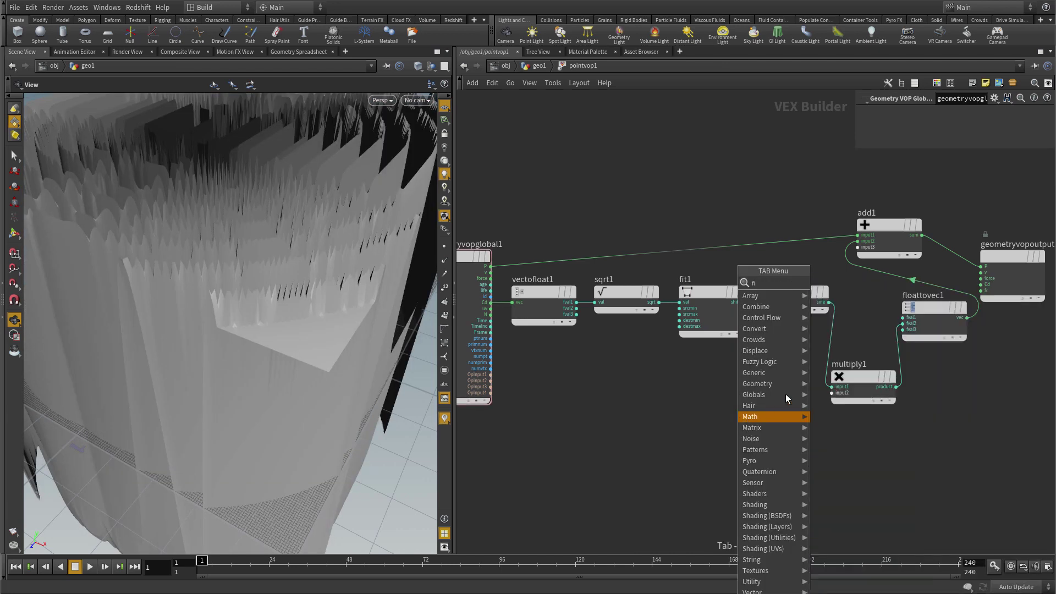
pyautogui.write('fit')
pyautogui.click(853, 283)
pyautogui.click(687, 391)
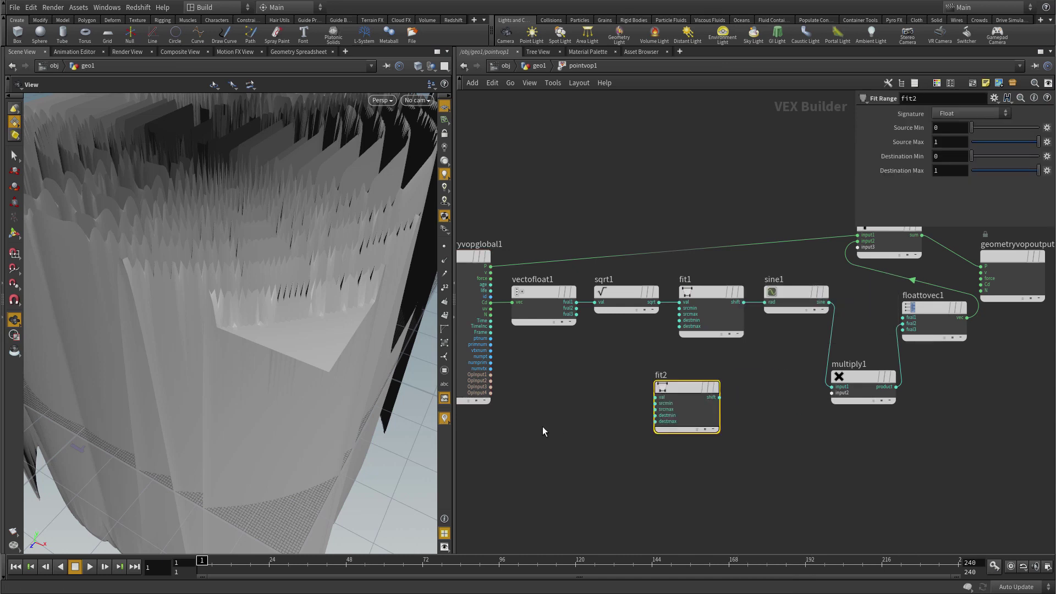
pyautogui.click(576, 301)
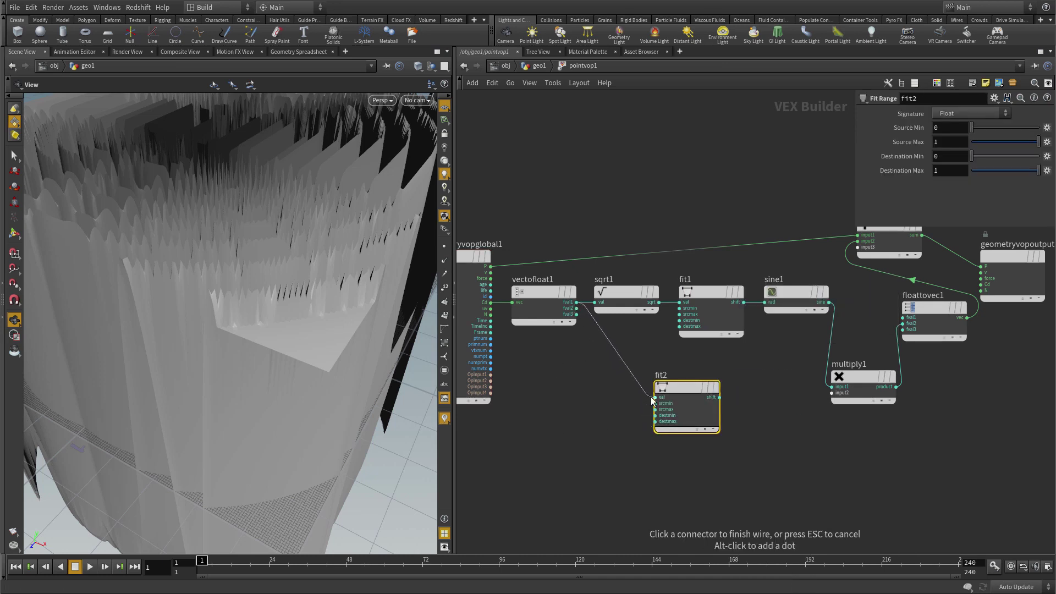
pyautogui.click(654, 397)
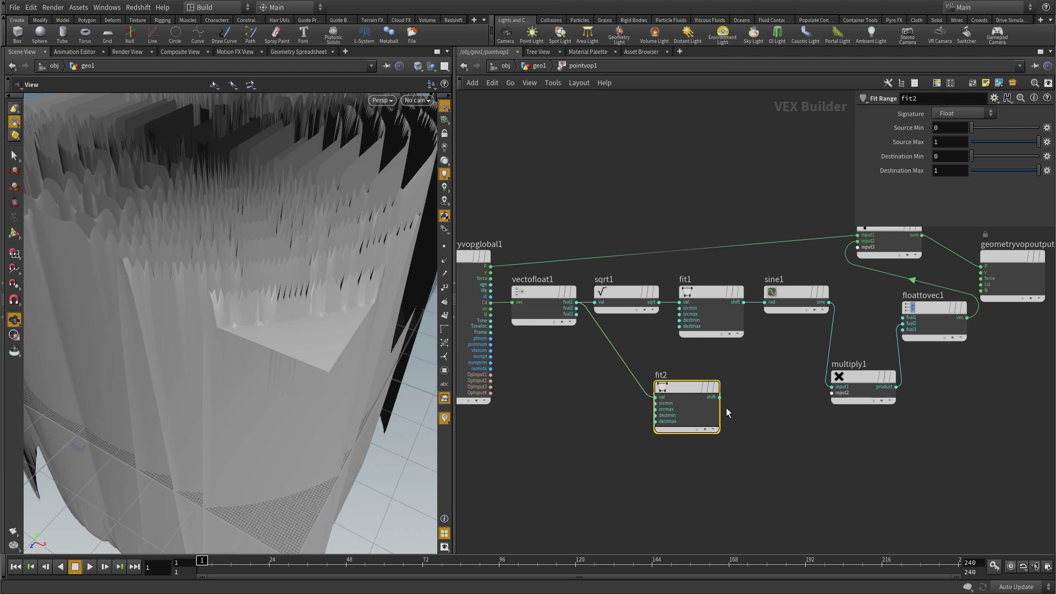
pyautogui.moveTo(687, 400); pyautogui.dragTo(692, 405)
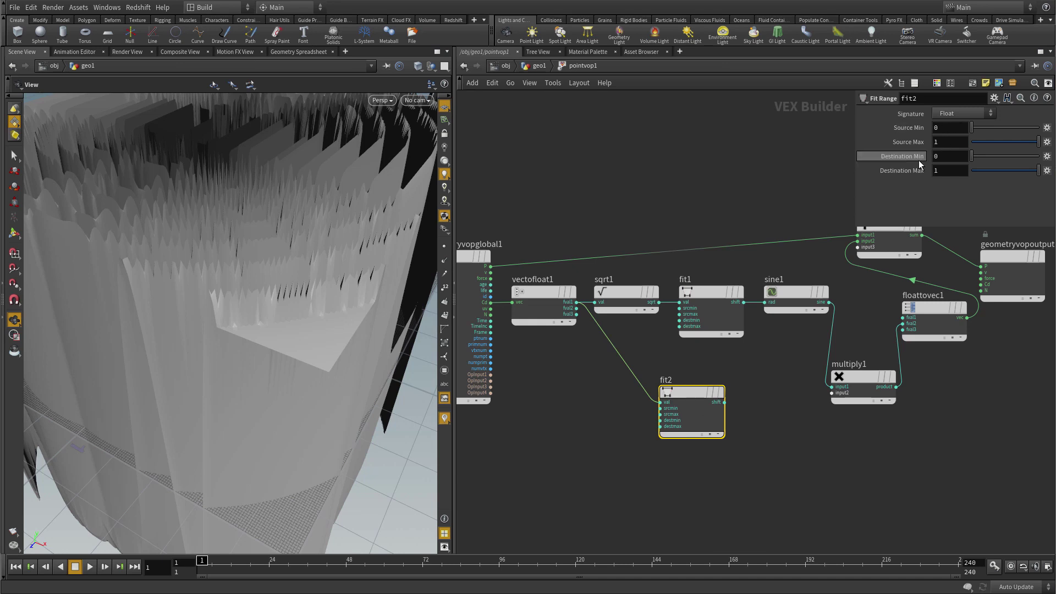
# Wire fit2 into multiply1's second input and tune Destination Min down to about 0.036.
pyautogui.click(941, 156)
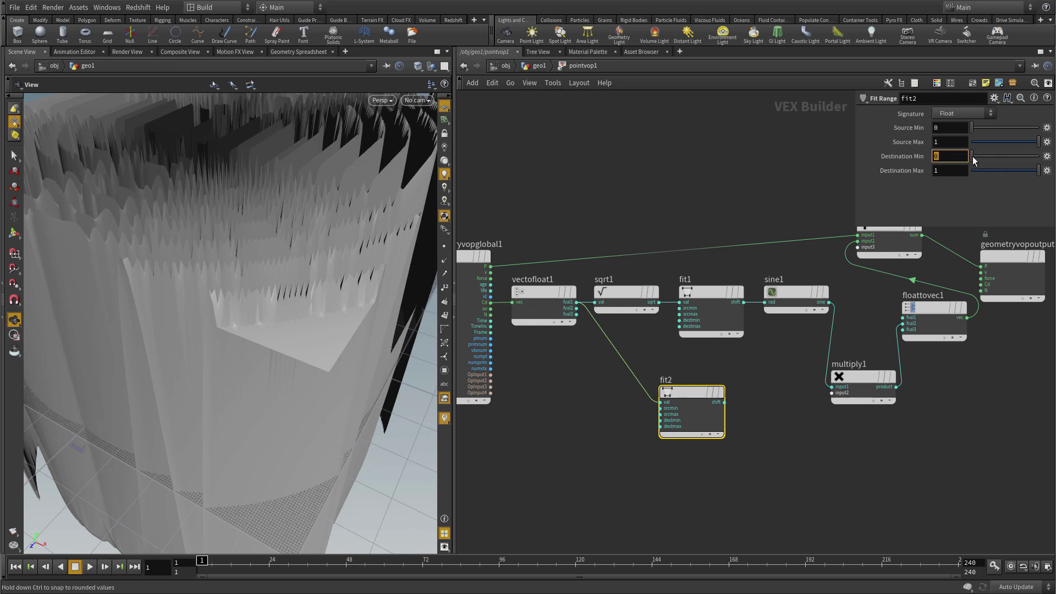
pyautogui.moveTo(971, 156)
pyautogui.mouseDown()
pyautogui.moveTo(1002, 171)
pyautogui.moveTo(972, 171)
pyautogui.mouseUp()
pyautogui.click(724, 402)
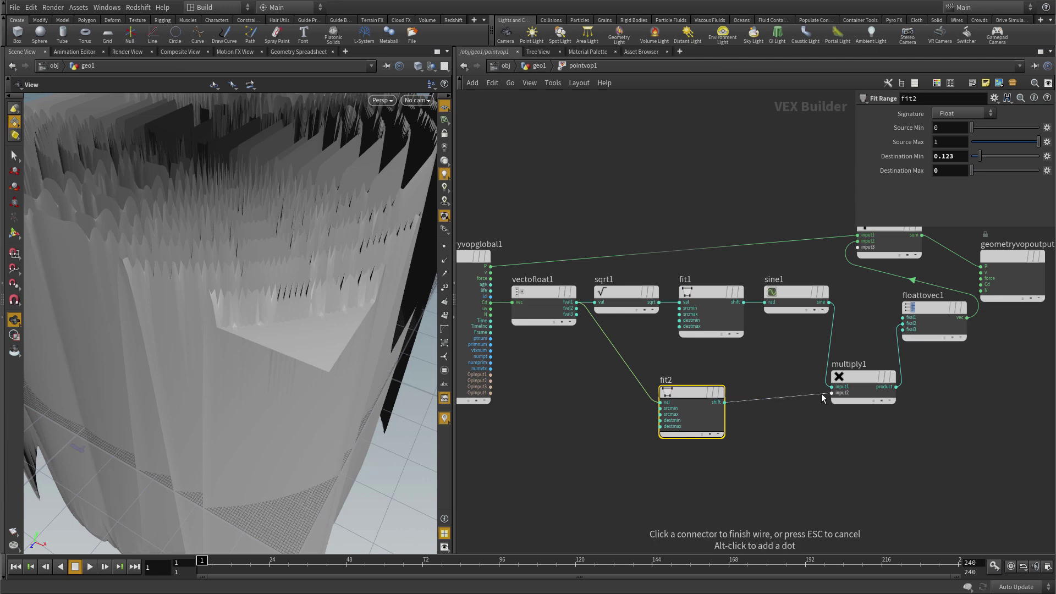
pyautogui.click(831, 393)
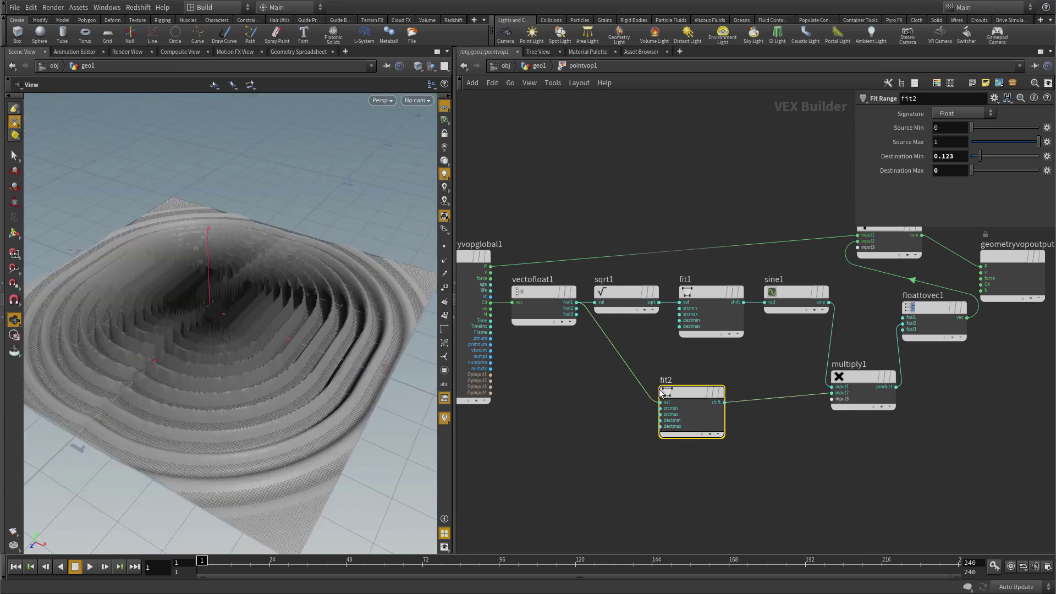
pyautogui.moveTo(297, 352); pyautogui.dragTo(234, 323)
pyautogui.moveTo(363, 360)
pyautogui.mouseDown()
pyautogui.moveTo(328, 330)
pyautogui.moveTo(274, 352)
pyautogui.moveTo(224, 337)
pyautogui.moveTo(359, 342)
pyautogui.mouseUp()
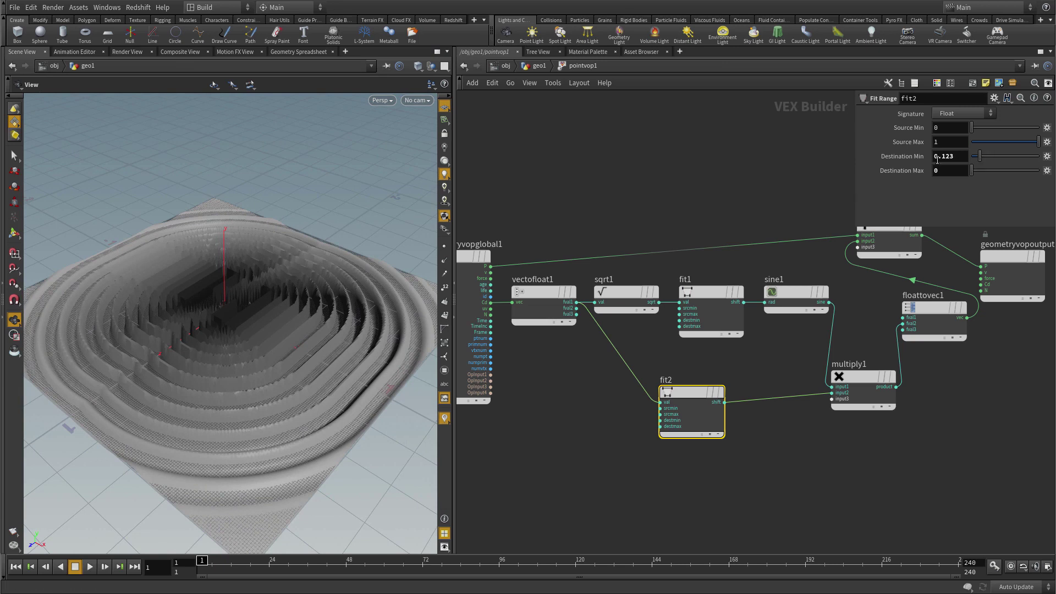
pyautogui.moveTo(947, 156); pyautogui.dragTo(950, 198, button='middle')
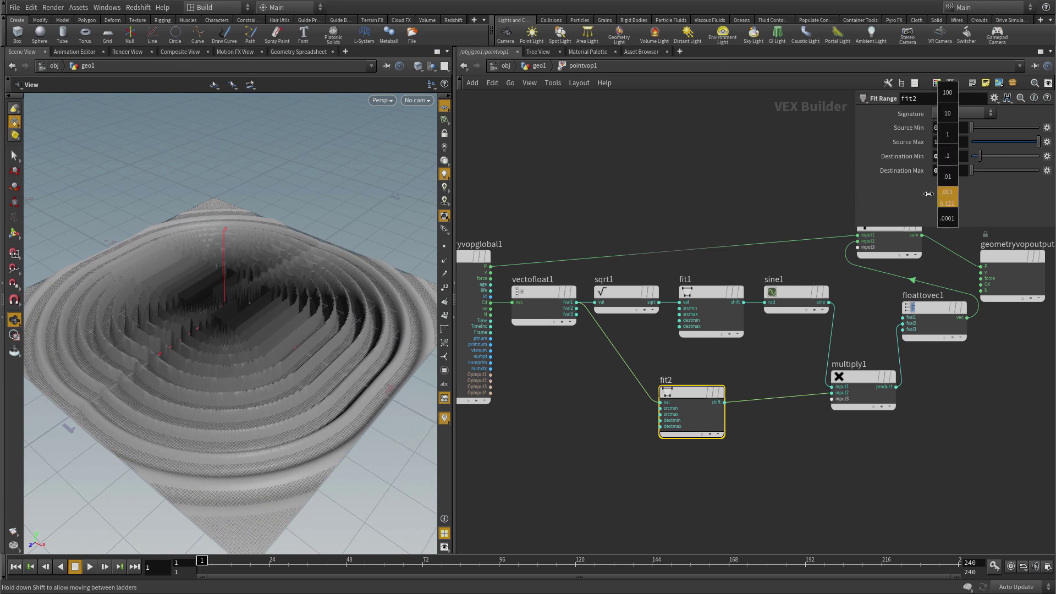
pyautogui.moveTo(814, 198); pyautogui.dragTo(544, 238, button='middle')
pyautogui.moveTo(214, 362); pyautogui.dragTo(271, 383)
# Back in geo1, set grid1 to 500 rows and 500 columns and inspect the finer terraces.
pyautogui.press('u')
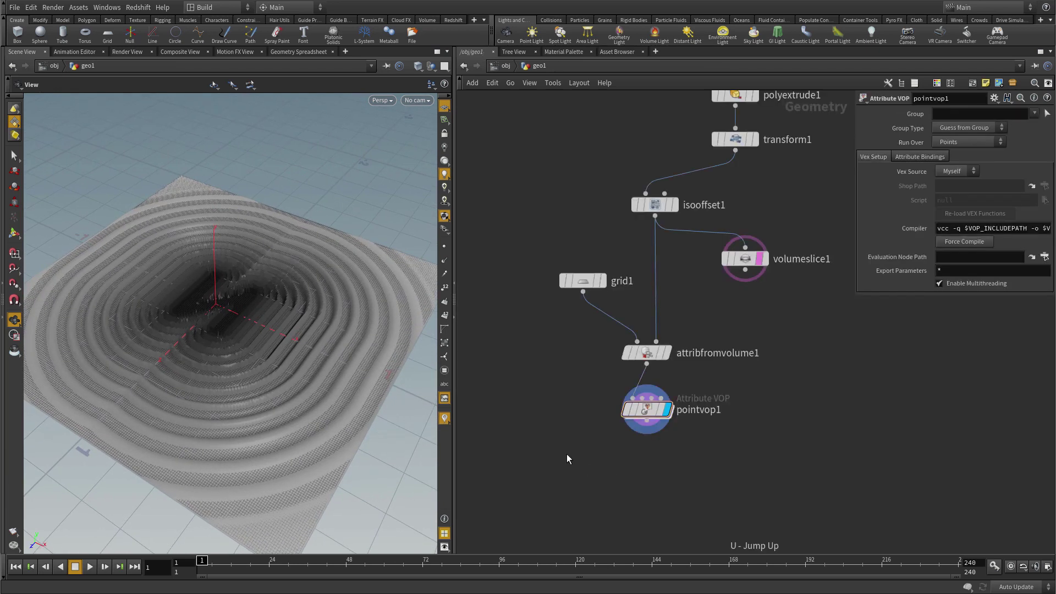
pyautogui.moveTo(231, 374); pyautogui.dragTo(275, 315, button='right')
pyautogui.click(586, 277)
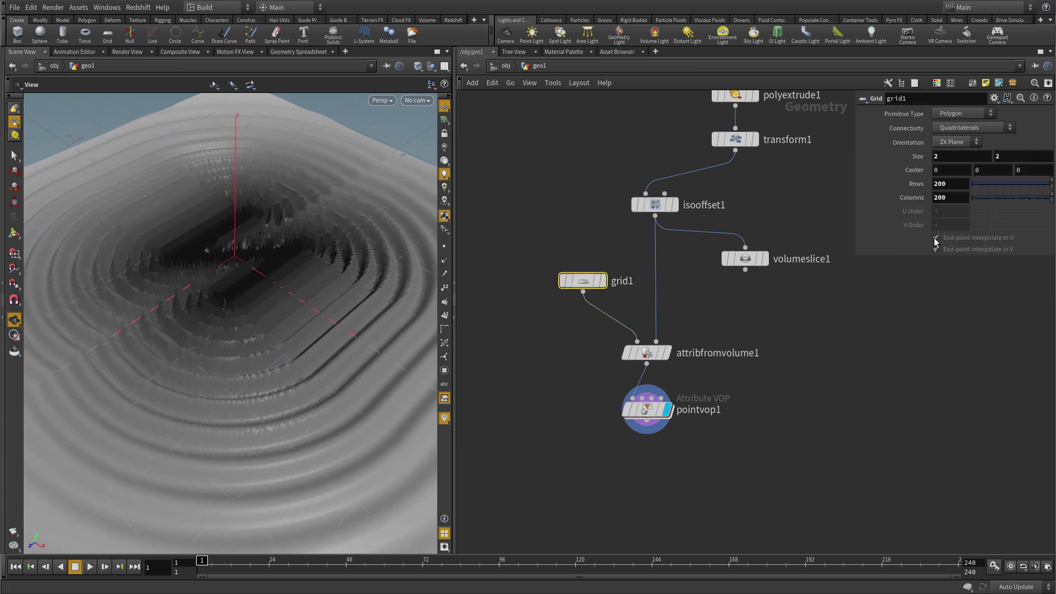
pyautogui.click(943, 184)
pyautogui.write('500')
pyautogui.press('Tab')
pyautogui.write('500')
pyautogui.press('Return')
pyautogui.moveTo(285, 352); pyautogui.dragTo(235, 292)
pyautogui.moveTo(257, 385); pyautogui.dragTo(246, 356)
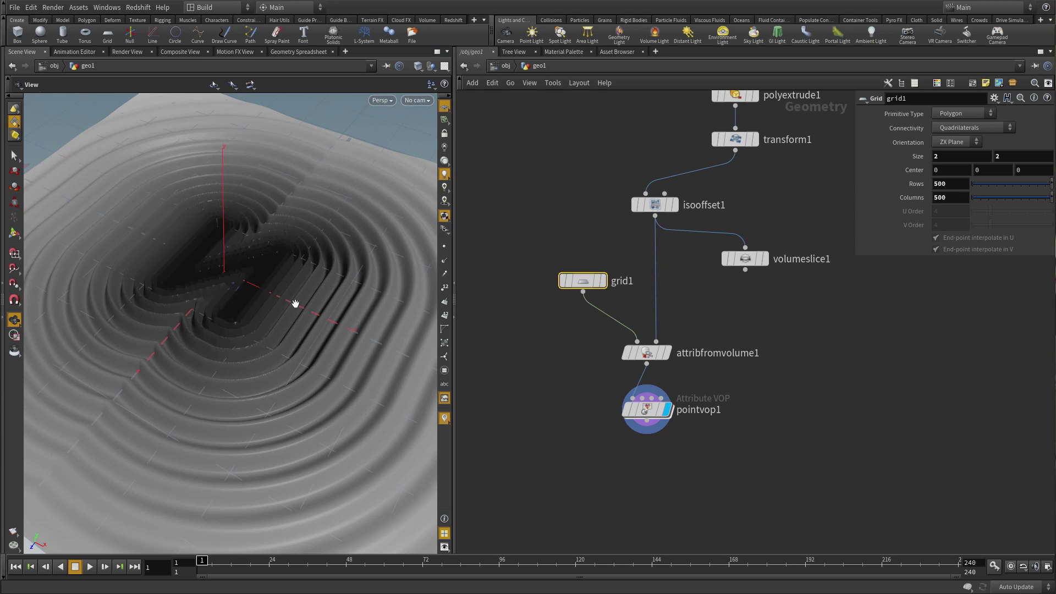
pyautogui.moveTo(282, 328)
pyautogui.mouseDown()
pyautogui.moveTo(257, 330)
pyautogui.moveTo(242, 301)
pyautogui.moveTo(258, 309)
pyautogui.moveTo(257, 332)
pyautogui.moveTo(298, 303)
pyautogui.moveTo(292, 334)
pyautogui.moveTo(268, 330)
pyautogui.mouseUp()
# Select transform1 to review its 90-degree rotation and 0.5 scale settings.
pyautogui.moveTo(731, 227)
pyautogui.mouseDown(button='middle')
pyautogui.moveTo(742, 246)
pyautogui.moveTo(720, 230)
pyautogui.mouseUp(button='middle')
pyautogui.click(717, 220)
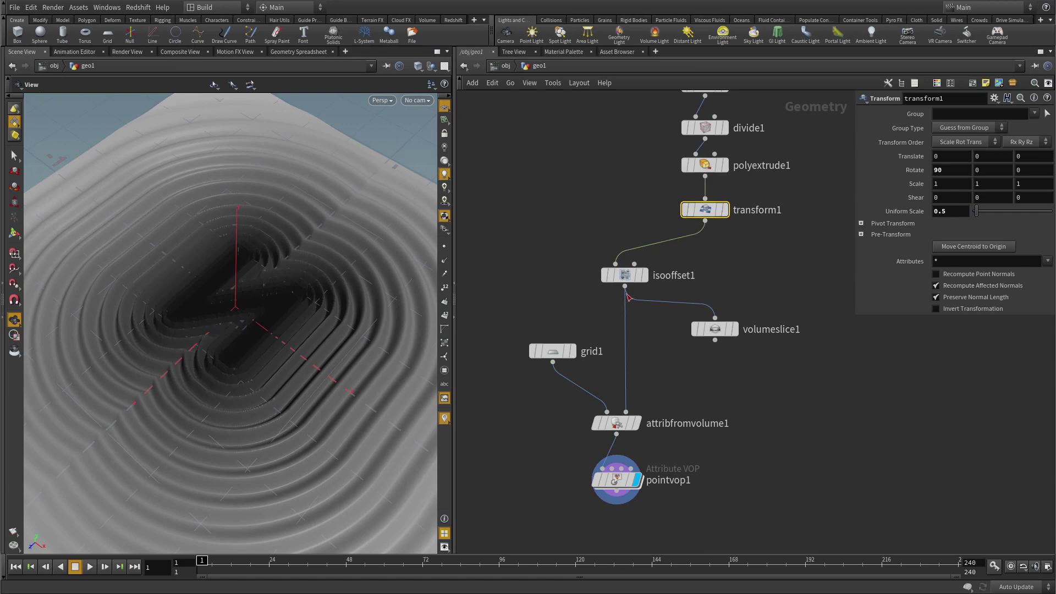
pyautogui.moveTo(630, 280)
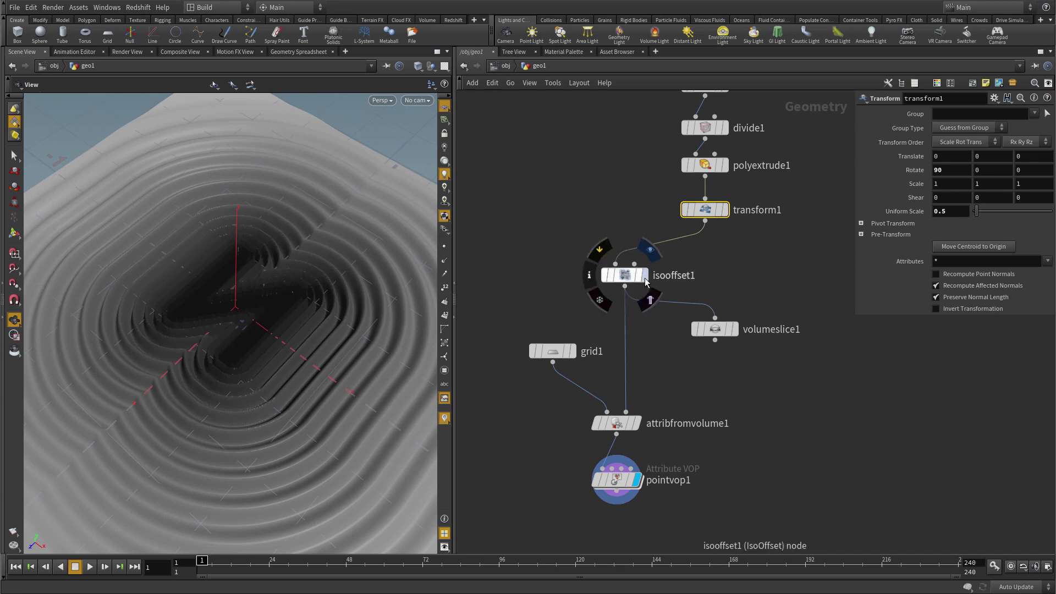
# Insert a new Transform node, transform2, on the wire between isooffset1 and attribfromvolume1.
pyautogui.click(647, 250)
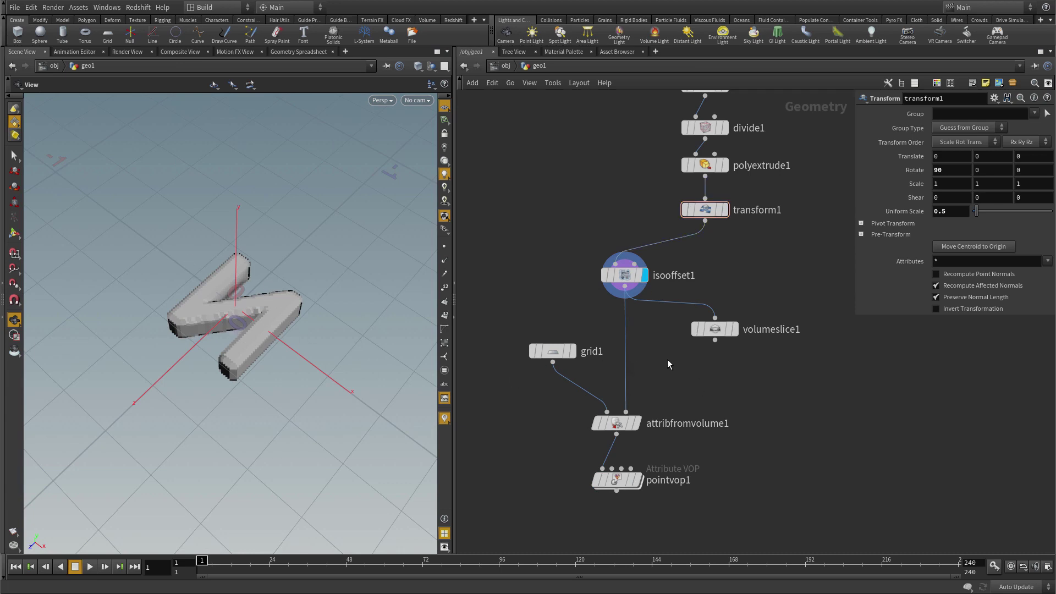
pyautogui.press('Tab')
pyautogui.write('tr')
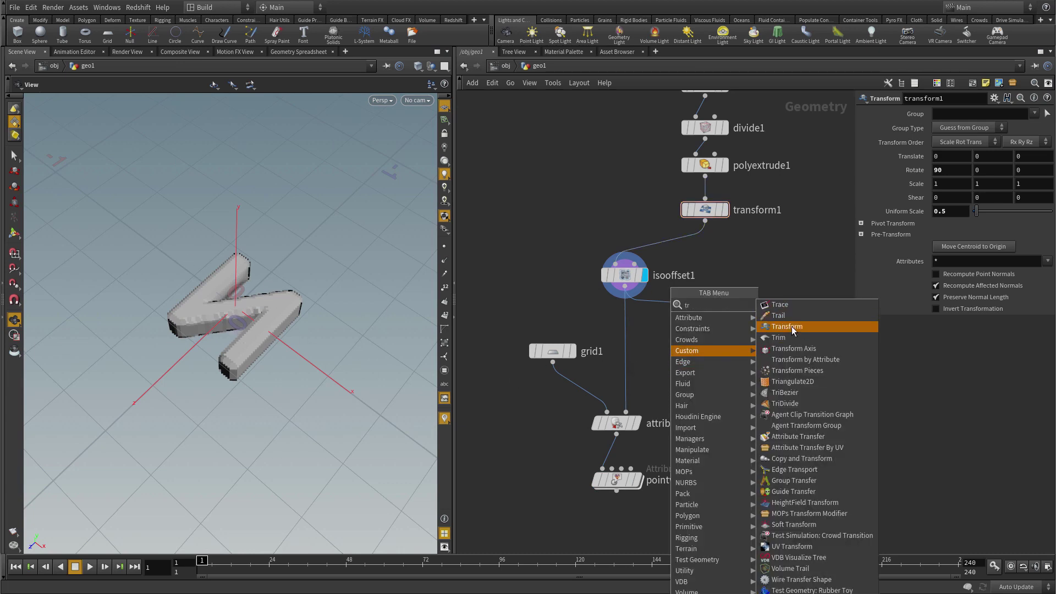
pyautogui.press('Return')
pyautogui.click(624, 339)
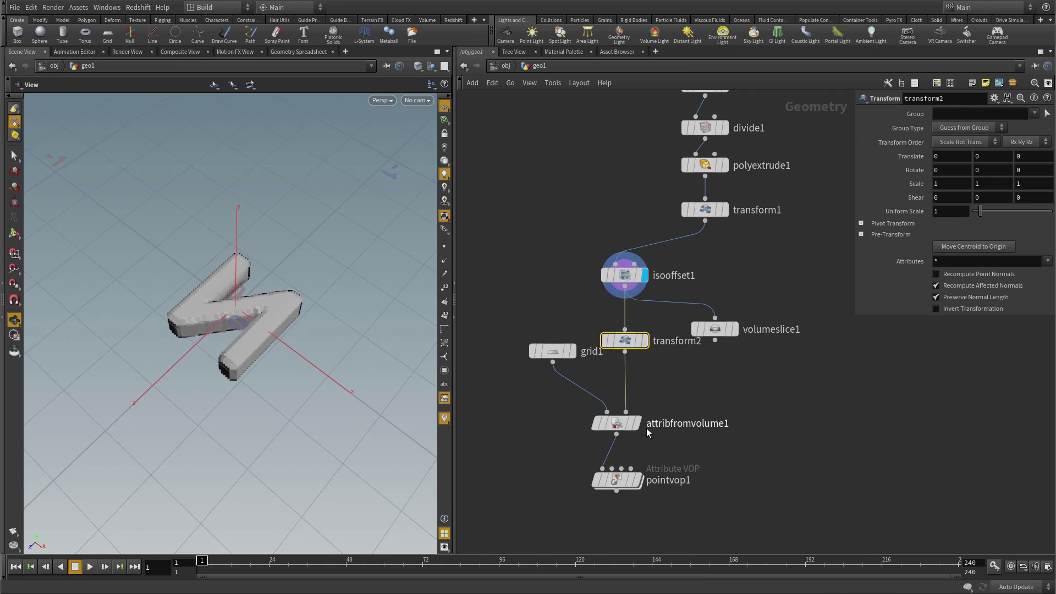
pyautogui.click(636, 479)
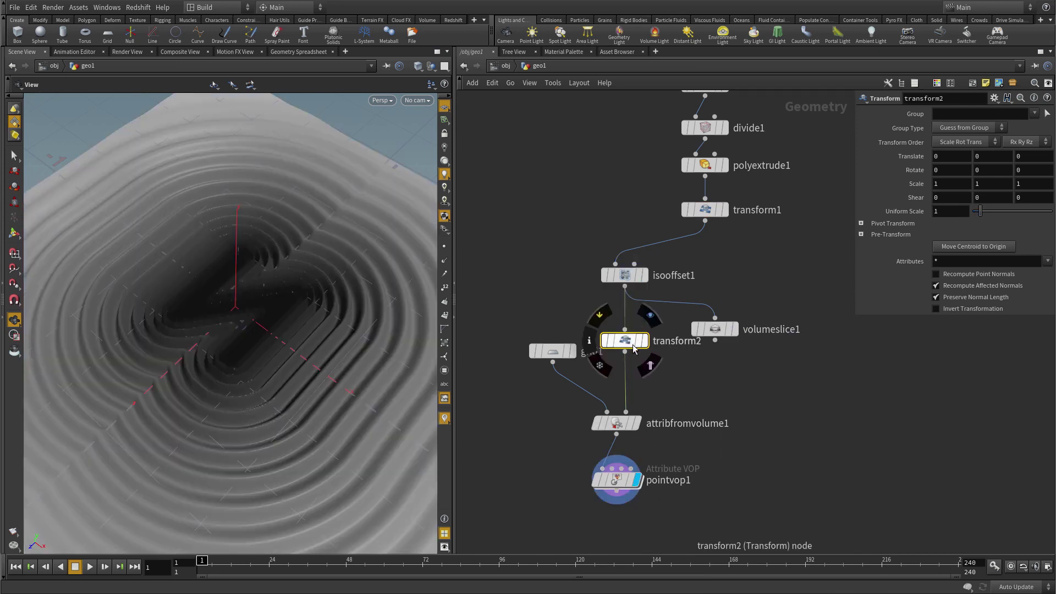
# Shift the SDF -0.061 in Z and tilt it -11.81 degrees in X using the handle.
pyautogui.press('Return')
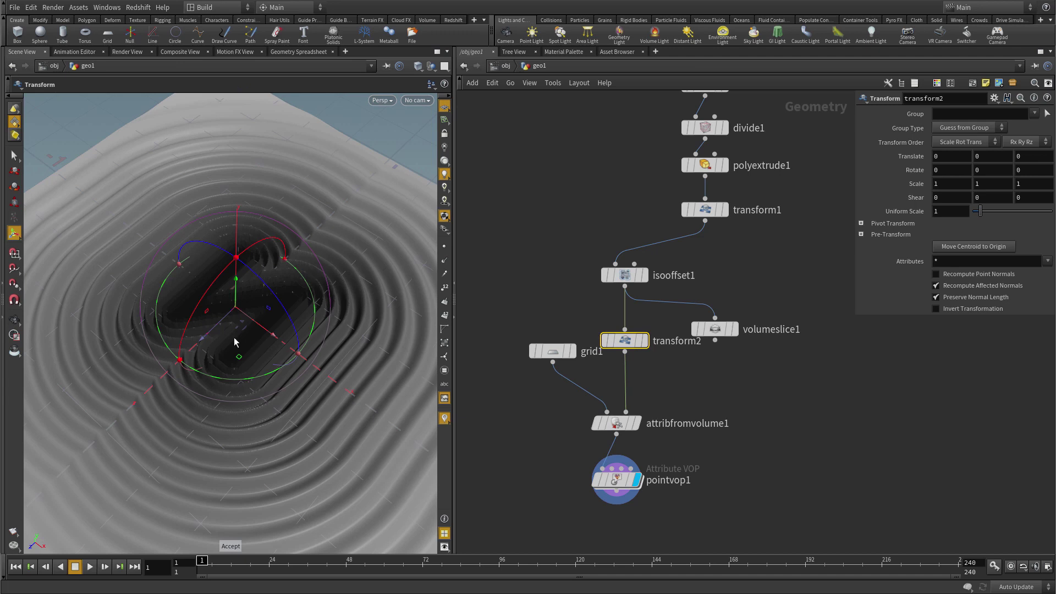
pyautogui.moveTo(202, 344)
pyautogui.mouseDown()
pyautogui.moveTo(113, 419)
pyautogui.moveTo(219, 337)
pyautogui.mouseUp()
pyautogui.moveTo(223, 281); pyautogui.dragTo(238, 262)
pyautogui.press('Escape')
pyautogui.moveTo(333, 328); pyautogui.dragTo(342, 349)
pyautogui.press('Return')
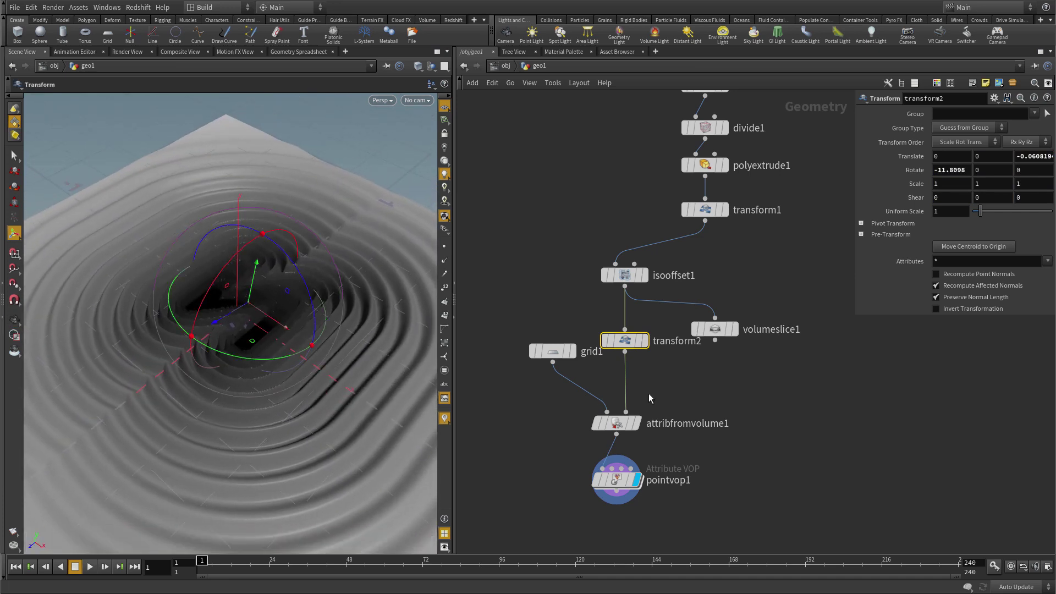
pyautogui.moveTo(753, 407); pyautogui.dragTo(716, 394, button='middle')
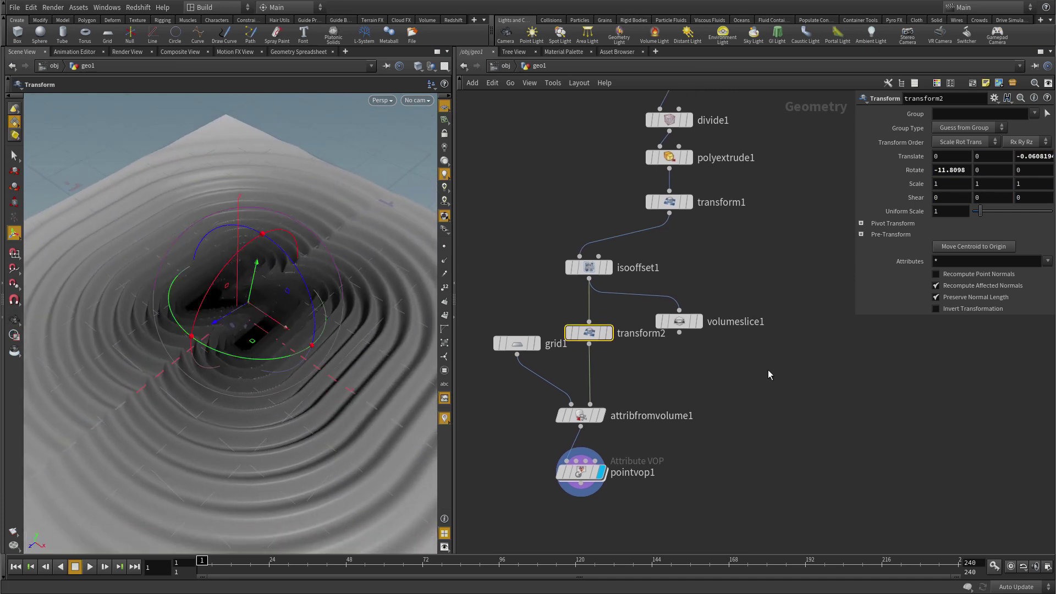
# Add a Merge node below pointvop1 and wire the rippled grid into it.
pyautogui.click(781, 395)
pyautogui.press('Tab')
pyautogui.write('merge')
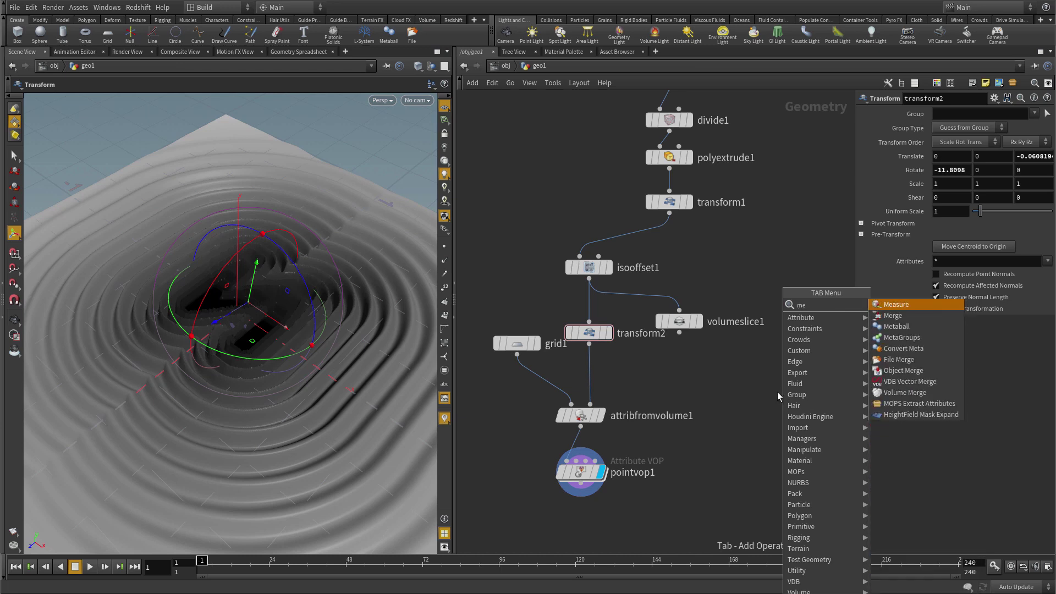
pyautogui.click(883, 305)
pyautogui.click(667, 503)
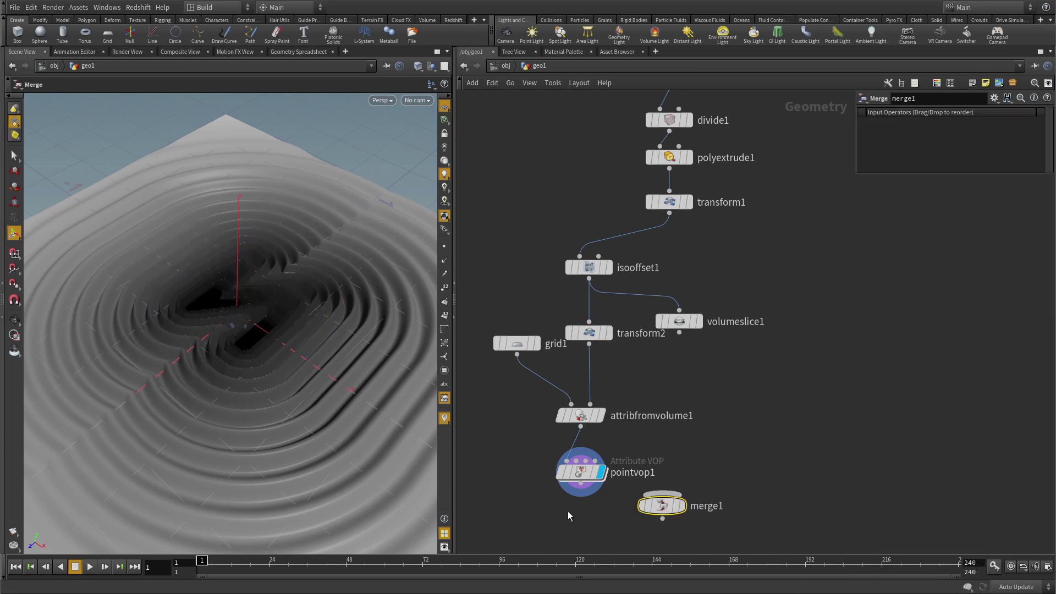
pyautogui.click(582, 484)
pyautogui.click(662, 494)
pyautogui.moveTo(662, 505); pyautogui.dragTo(664, 520)
# Connect the letter N from transform1 into merge1 and display the merged result.
pyautogui.click(668, 214)
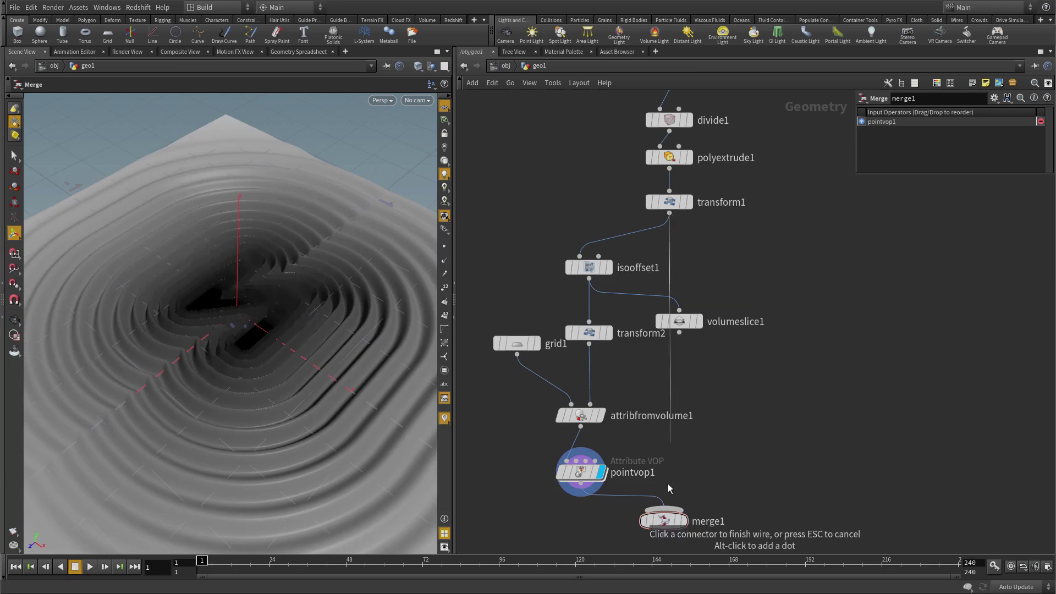
pyautogui.click(663, 509)
pyautogui.click(684, 521)
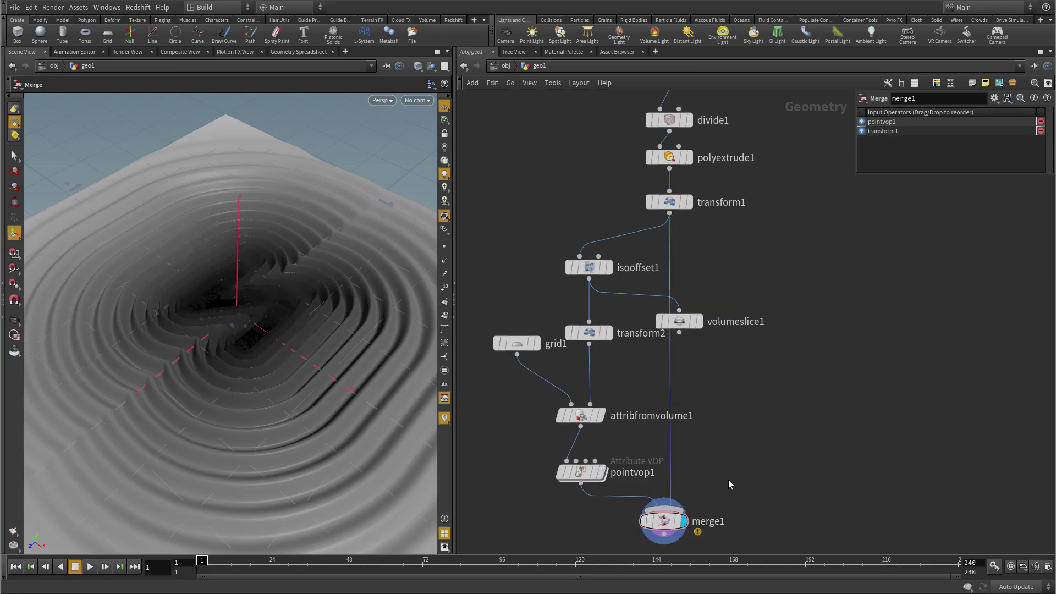
pyautogui.press('Escape')
pyautogui.moveTo(255, 302); pyautogui.dragTo(258, 351)
pyautogui.press('Escape')
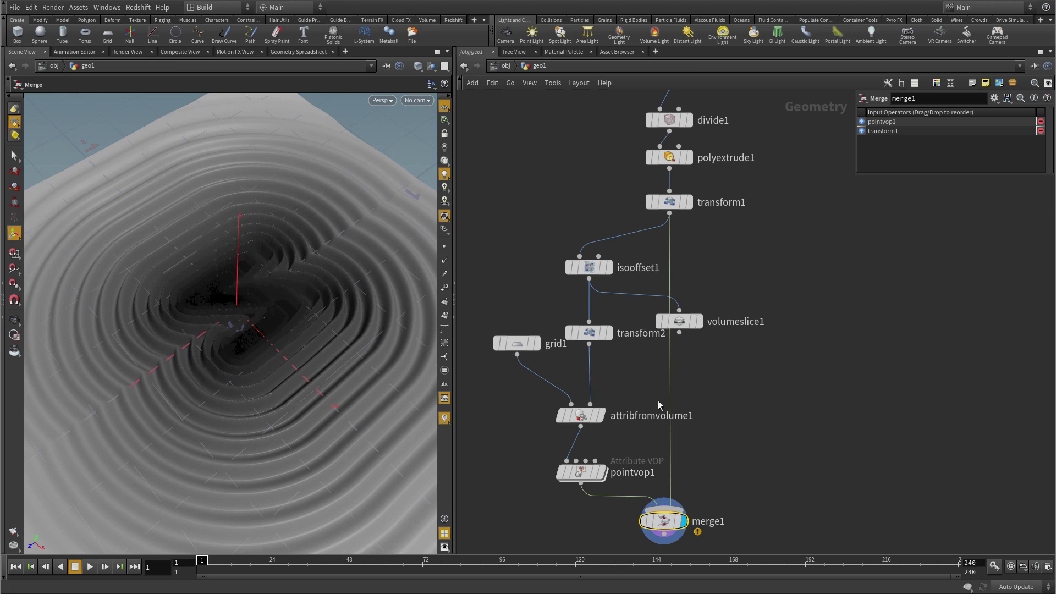
# Drop a new transform3 onto the transform1-to-merge1 wire and select it for editing.
pyautogui.press('Tab')
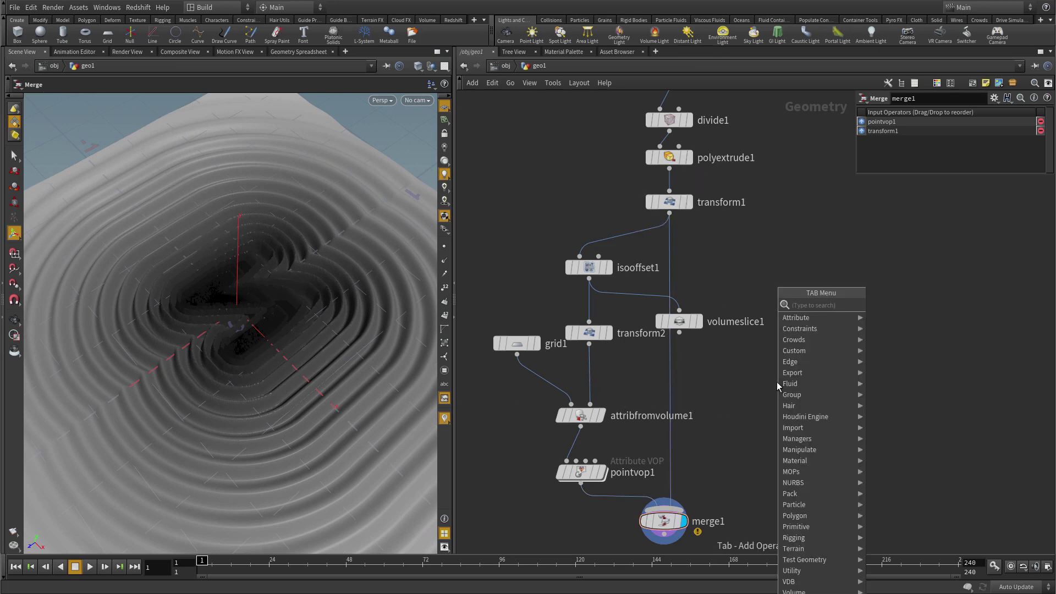
pyautogui.write('tra')
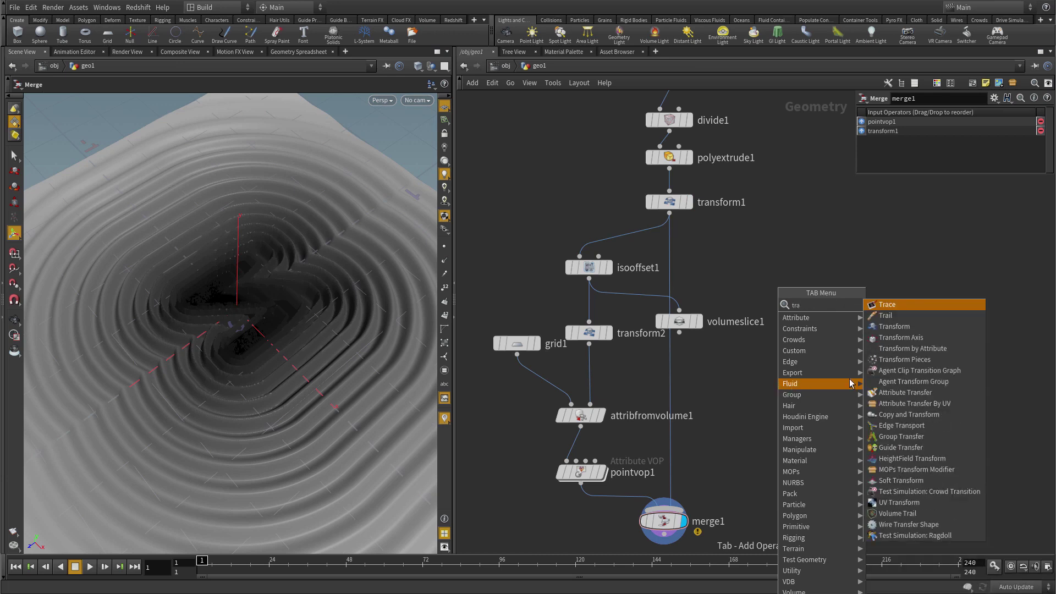
pyautogui.click(893, 326)
pyautogui.click(675, 367)
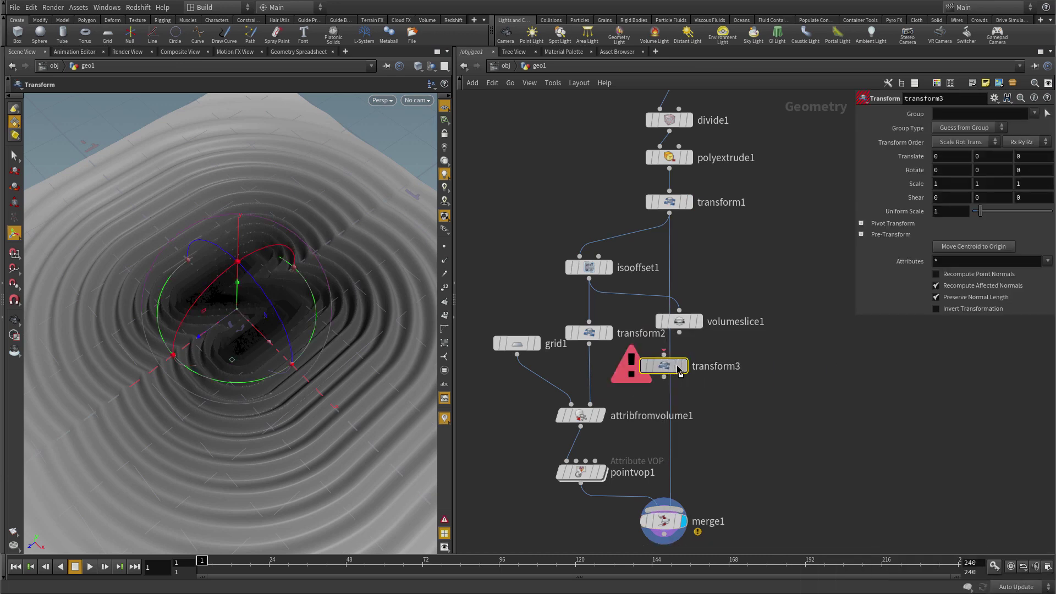
pyautogui.moveTo(677, 371); pyautogui.dragTo(804, 369)
pyautogui.moveTo(855, 279); pyautogui.dragTo(786, 279)
pyautogui.moveTo(596, 350)
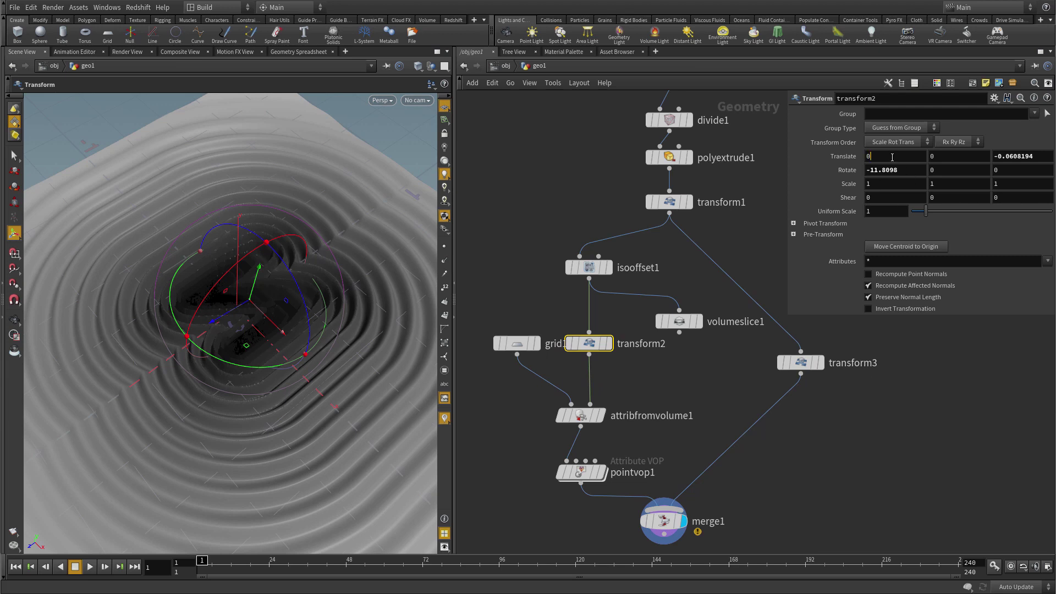
pyautogui.click(801, 362)
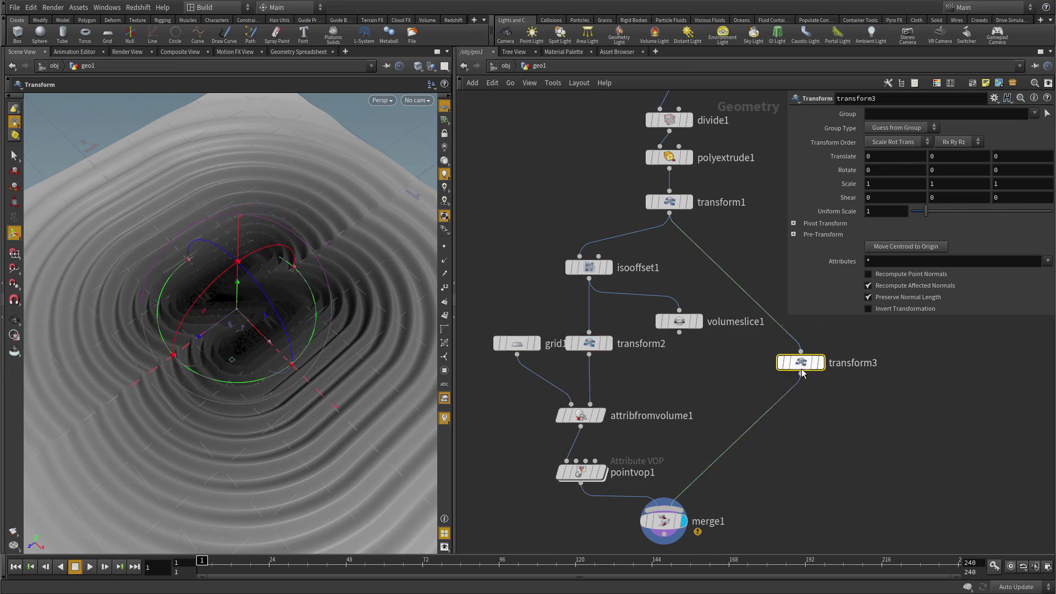
# Link transform2's Translate X to transform3's Translate X with a channel reference.
pyautogui.rightClick(877, 156)
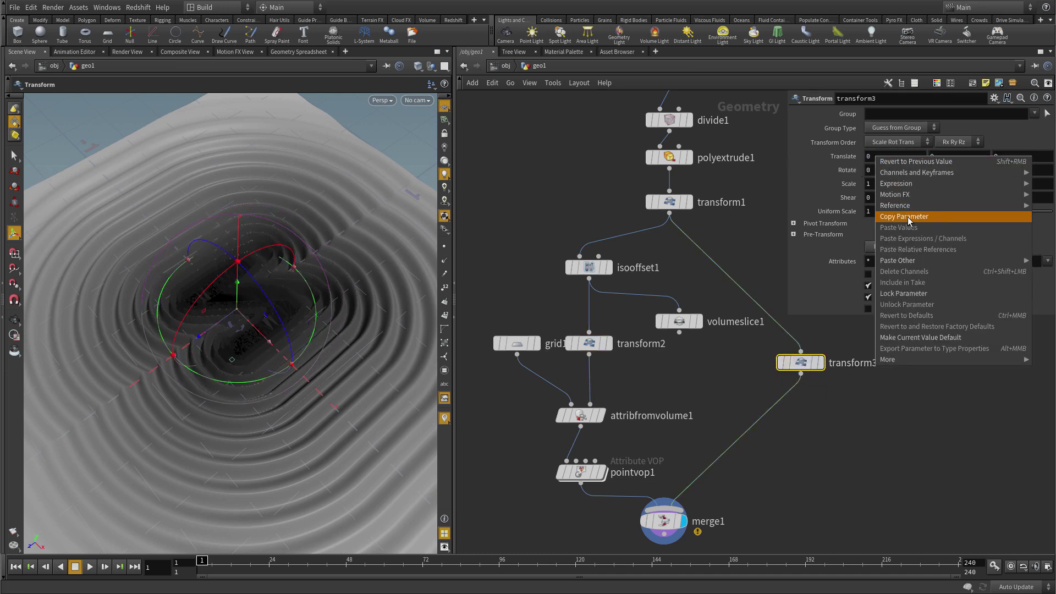
pyautogui.click(913, 221)
pyautogui.click(588, 344)
pyautogui.rightClick(883, 158)
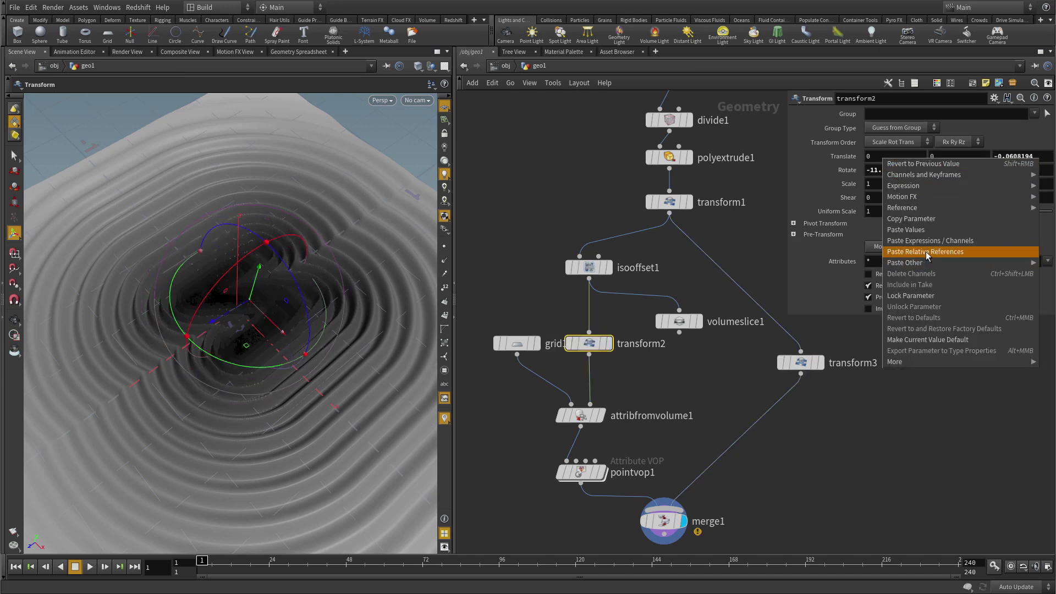
pyautogui.click(903, 257)
# Link transform2's Translate Y to transform3's Translate Y with a channel reference.
pyautogui.click(800, 362)
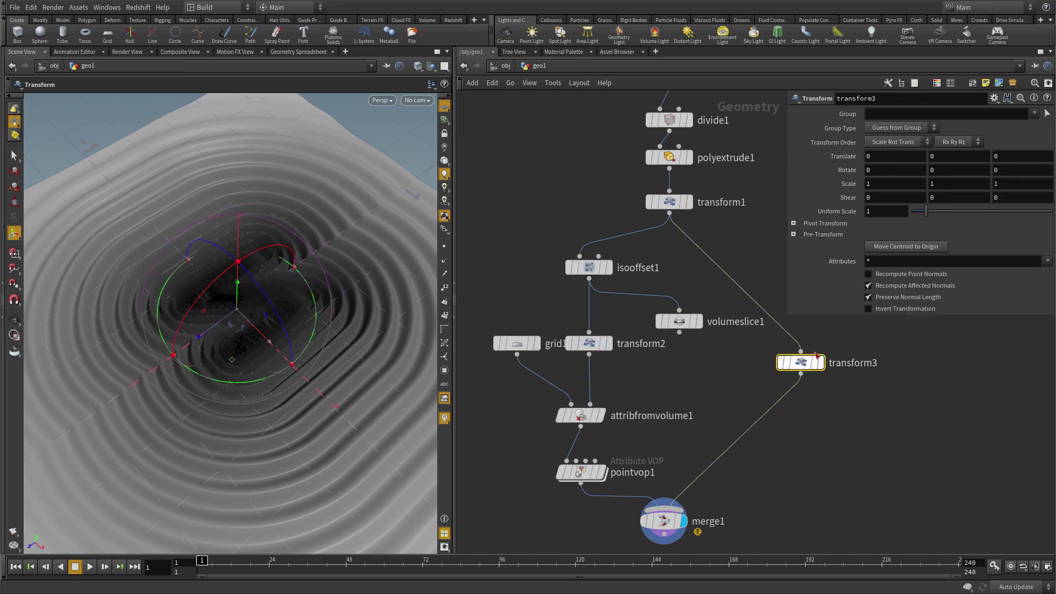
pyautogui.rightClick(943, 162)
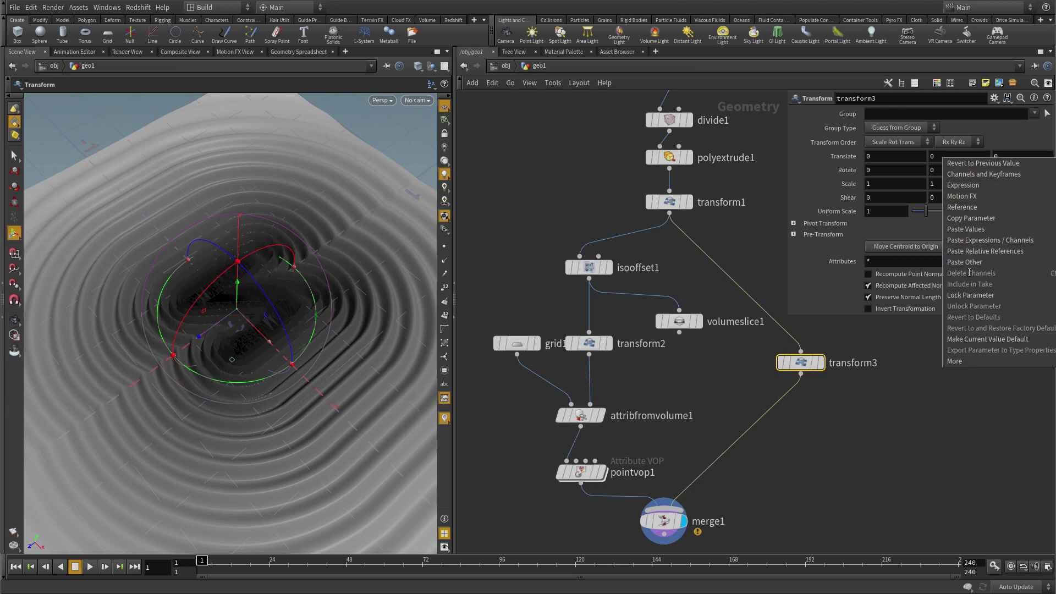
pyautogui.click(977, 218)
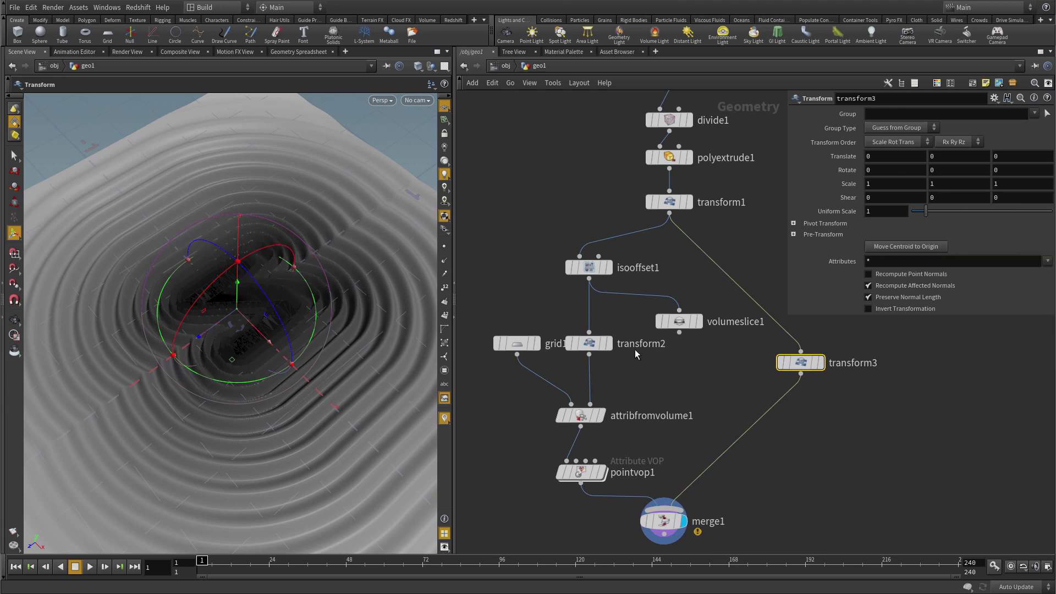
pyautogui.click(597, 346)
pyautogui.rightClick(954, 157)
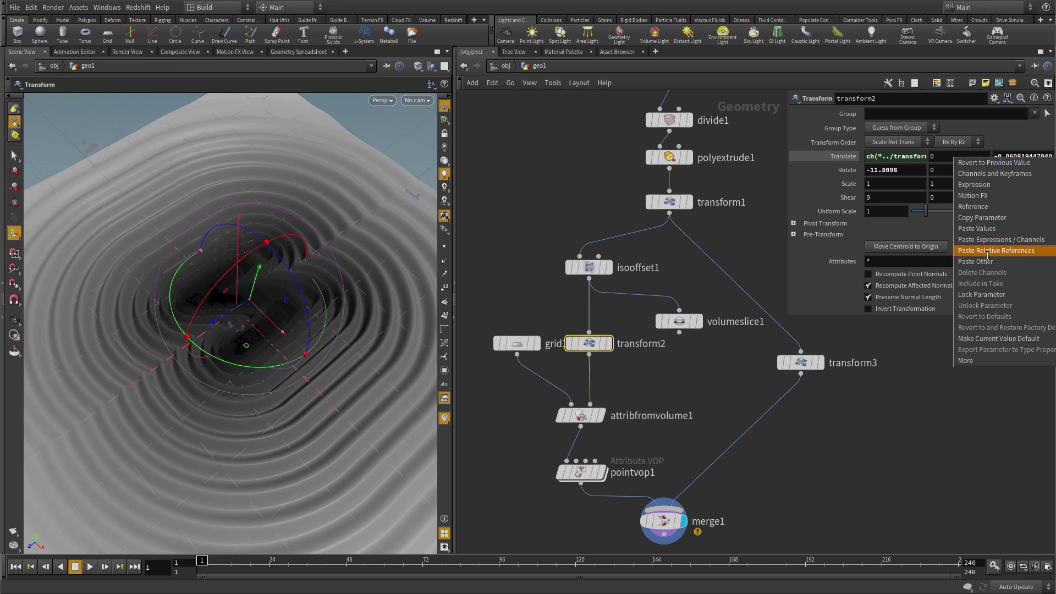
pyautogui.click(992, 238)
# Link transform2's Translate Z to transform3's Translate Z with a channel reference.
pyautogui.click(801, 362)
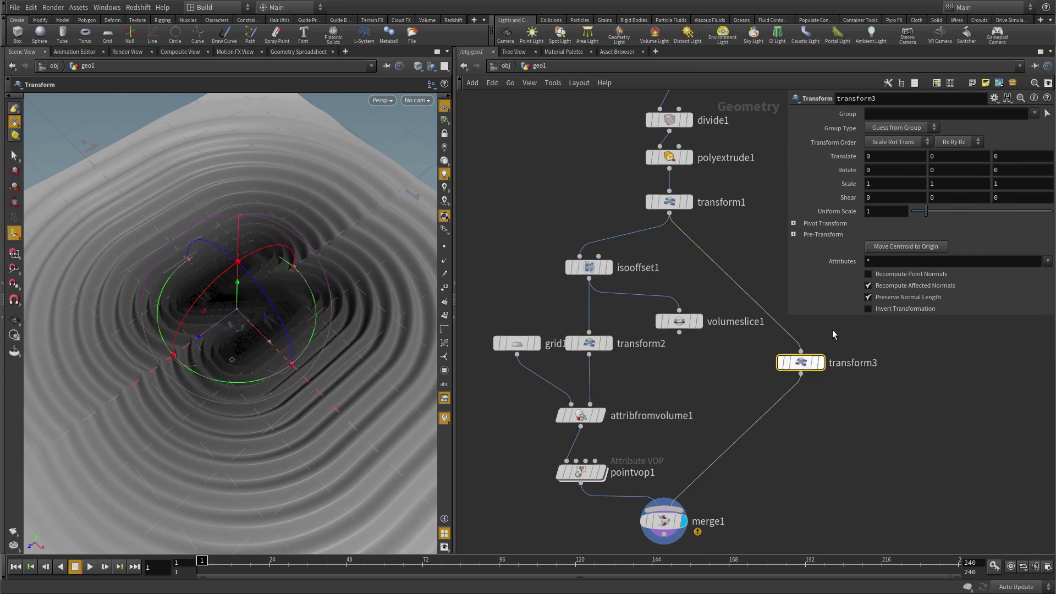
pyautogui.rightClick(1008, 155)
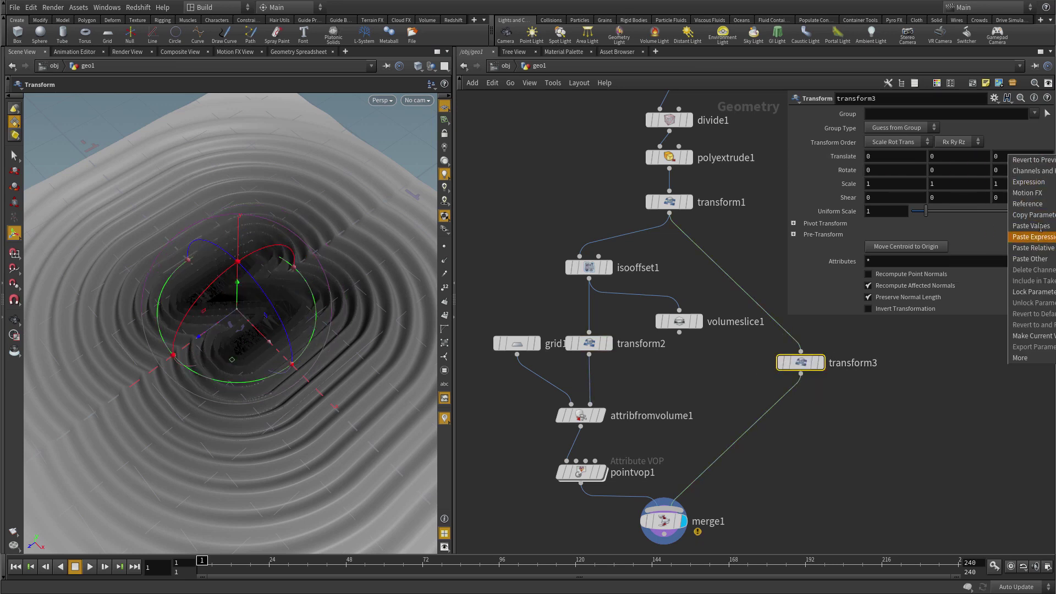
pyautogui.click(598, 346)
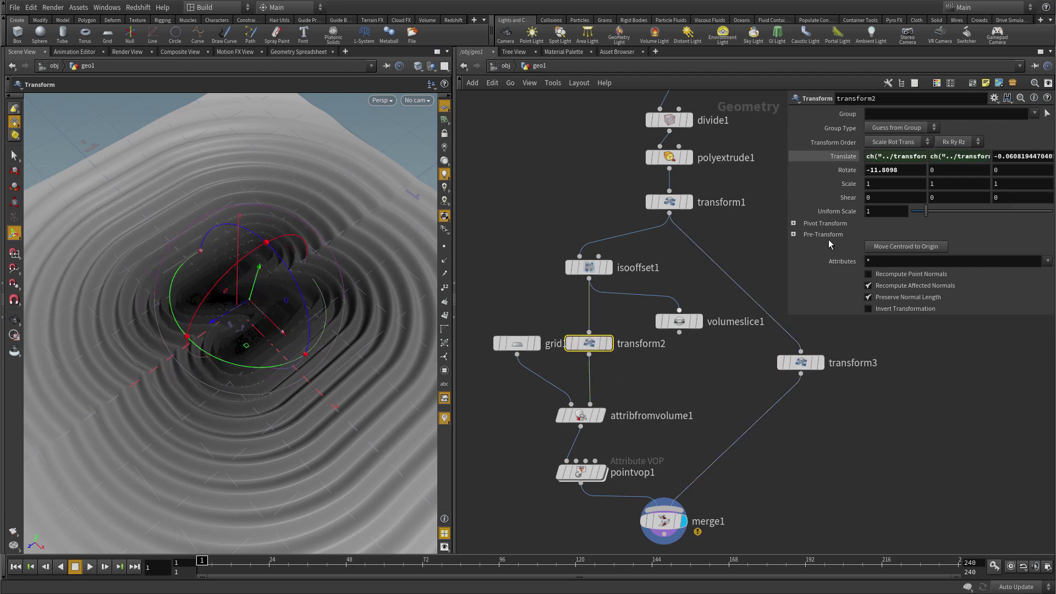
pyautogui.rightClick(1009, 156)
pyautogui.click(1029, 252)
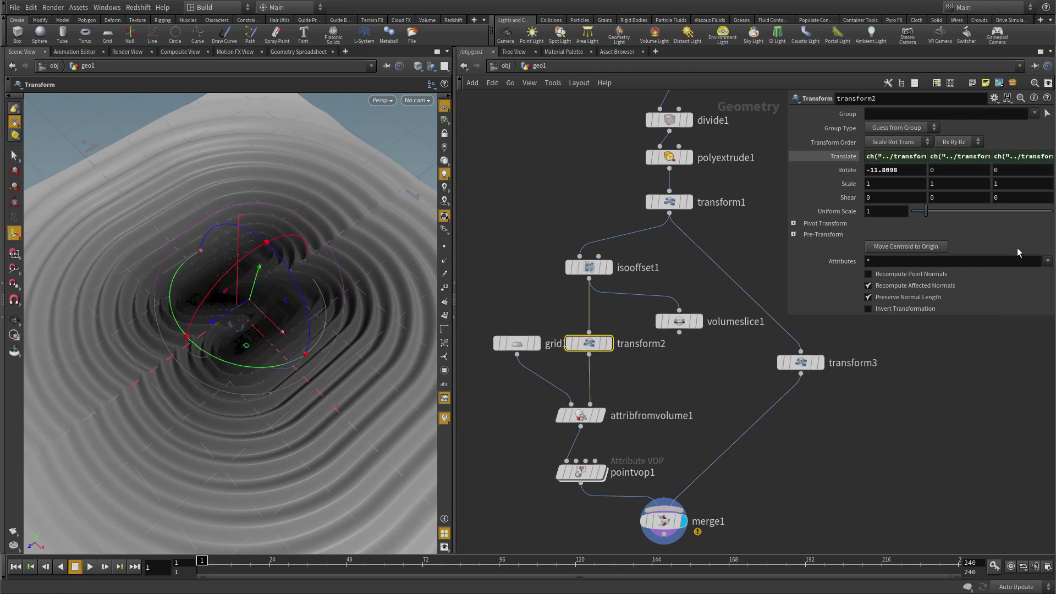
# Link transform2's Rotate X to transform3's Rotate X via a relative reference.
pyautogui.click(800, 362)
pyautogui.rightClick(886, 171)
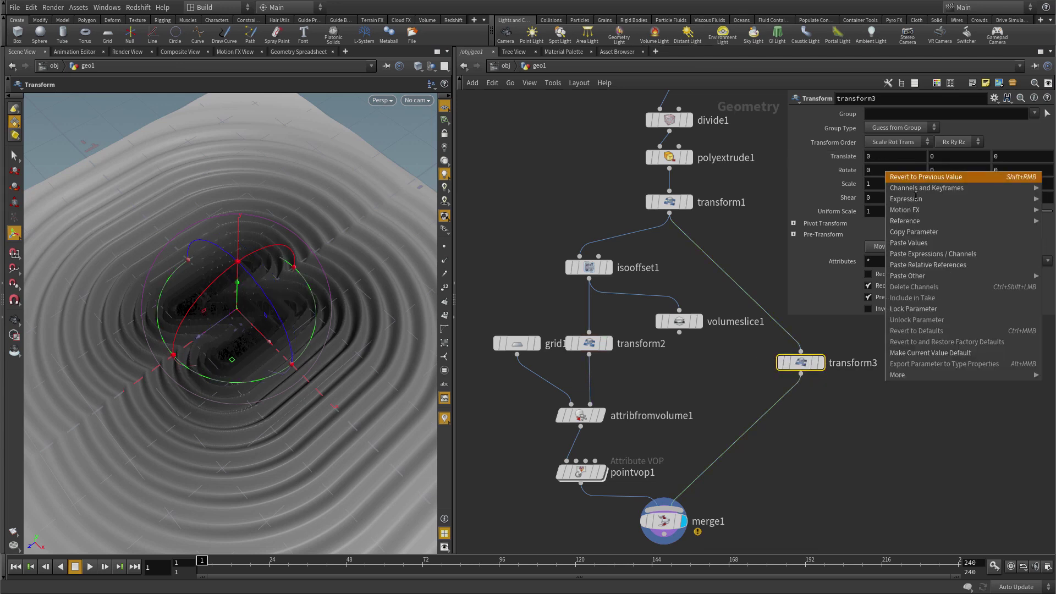
pyautogui.click(913, 231)
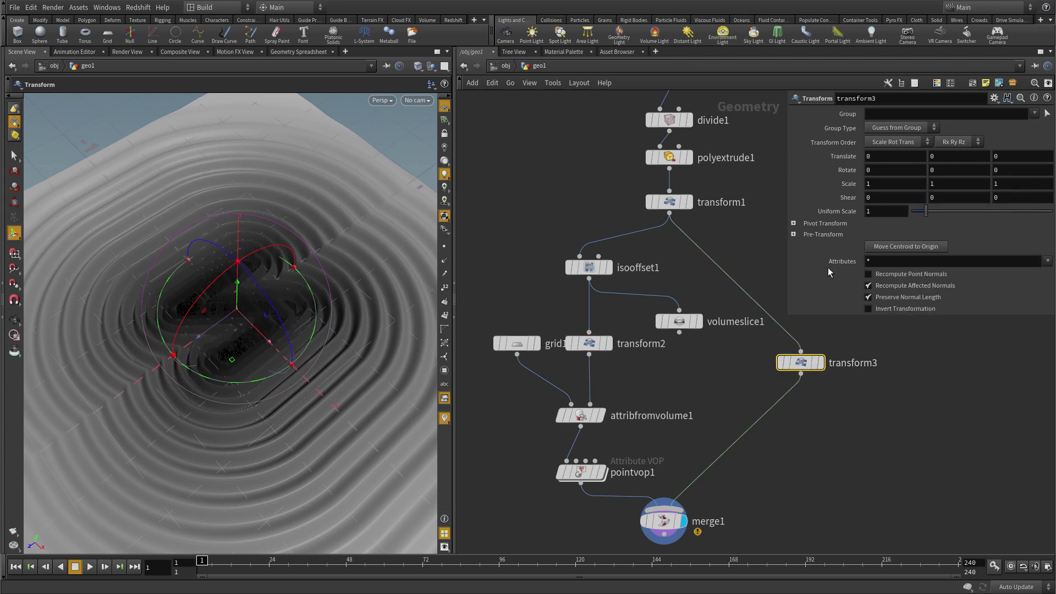
pyautogui.click(589, 343)
pyautogui.rightClick(900, 170)
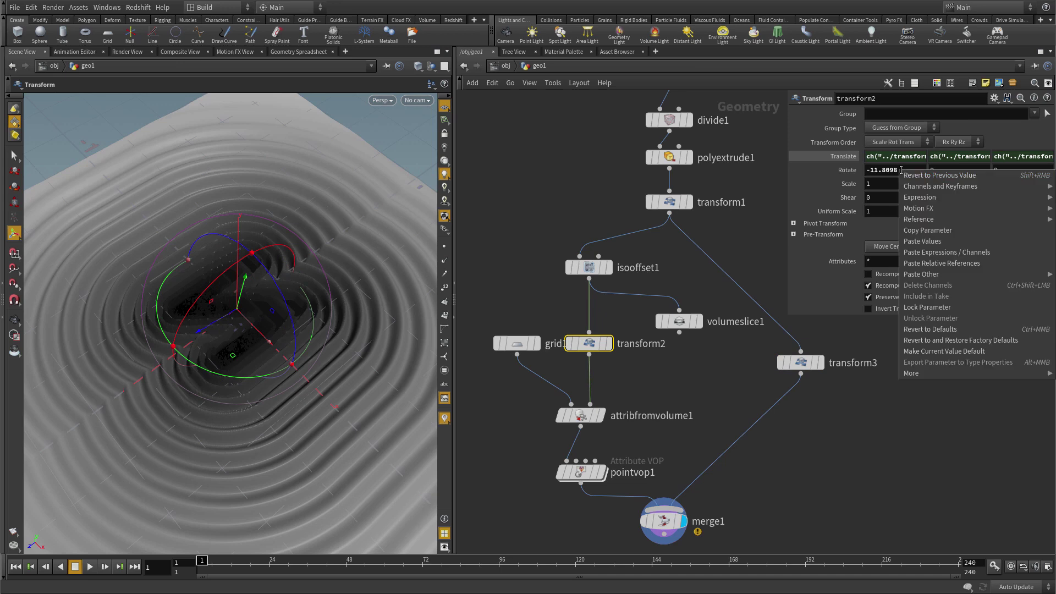
pyautogui.click(941, 263)
# Link transform2's Rotate Y to transform3's Rotate Y via a relative reference.
pyautogui.click(800, 362)
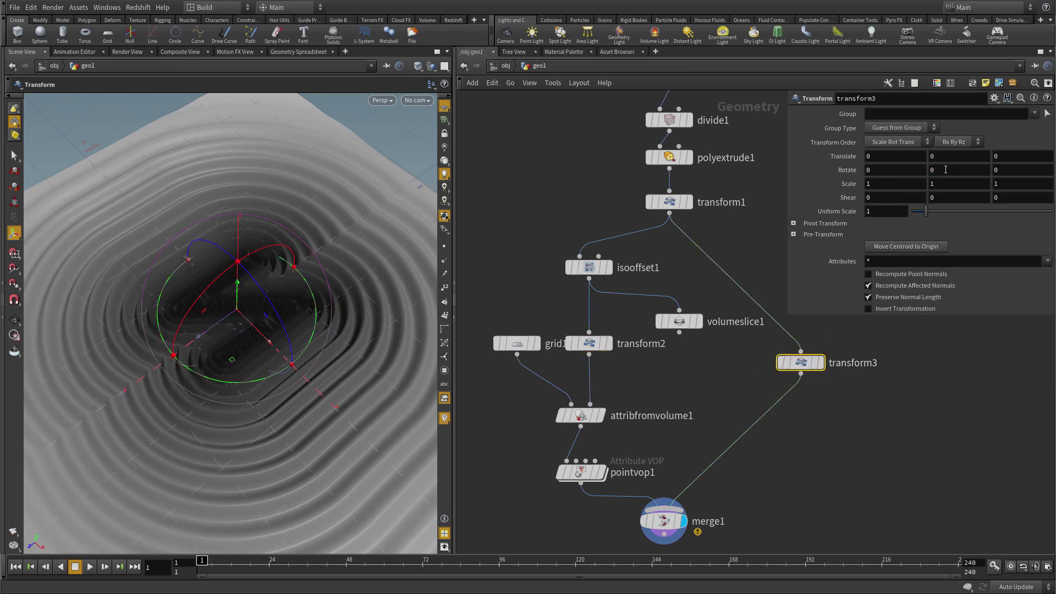
pyautogui.rightClick(945, 170)
pyautogui.click(973, 233)
pyautogui.click(589, 343)
pyautogui.rightClick(953, 170)
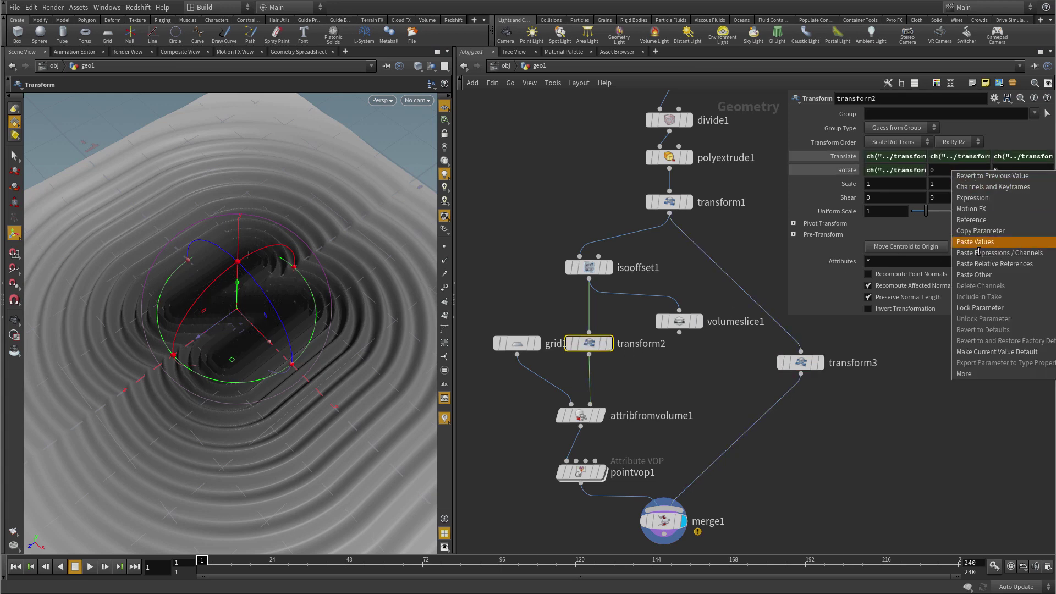
pyautogui.click(982, 265)
# Link transform2's Rotate Z to transform3's Rotate Z via a relative reference.
pyautogui.click(818, 364)
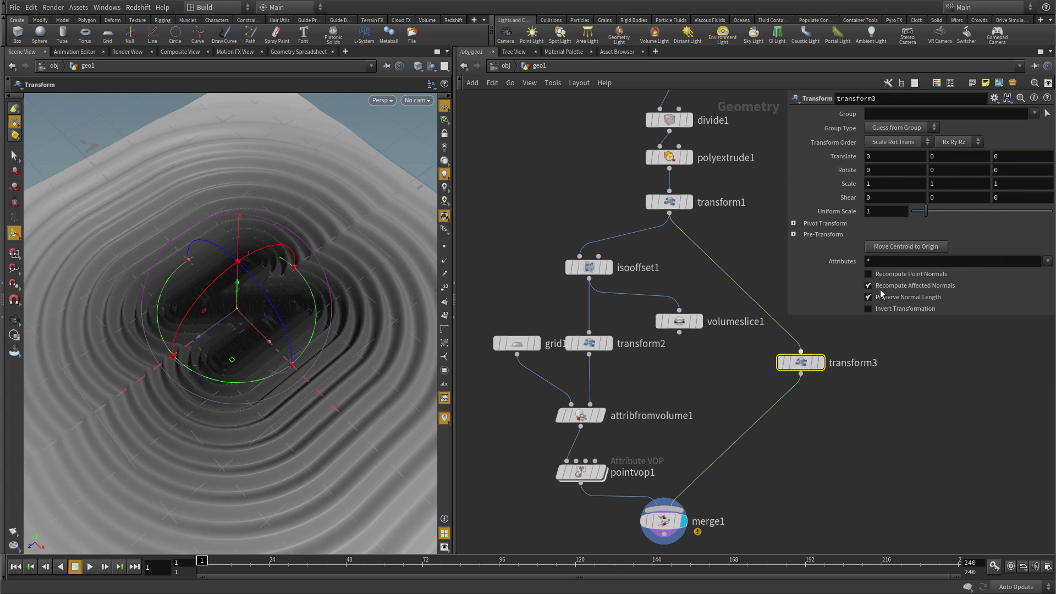
pyautogui.rightClick(1013, 172)
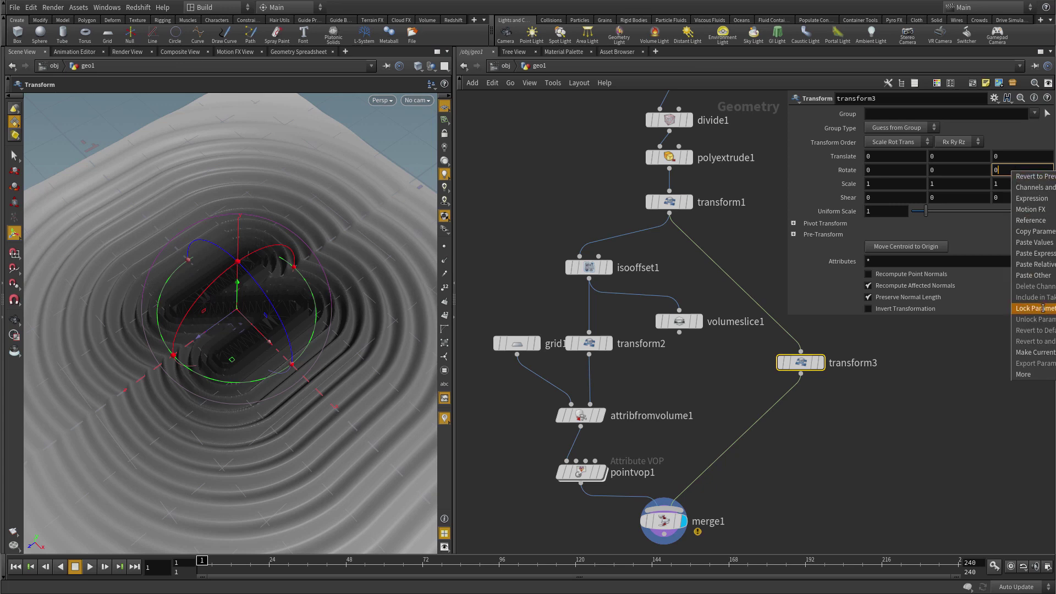
pyautogui.click(1033, 232)
pyautogui.click(589, 344)
pyautogui.rightClick(1006, 171)
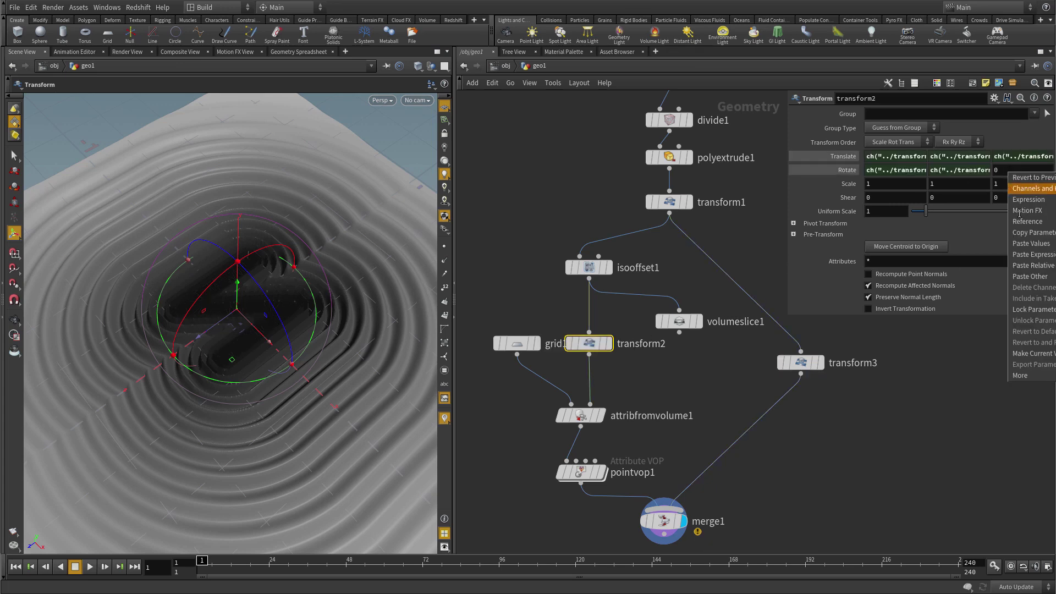
pyautogui.click(1036, 254)
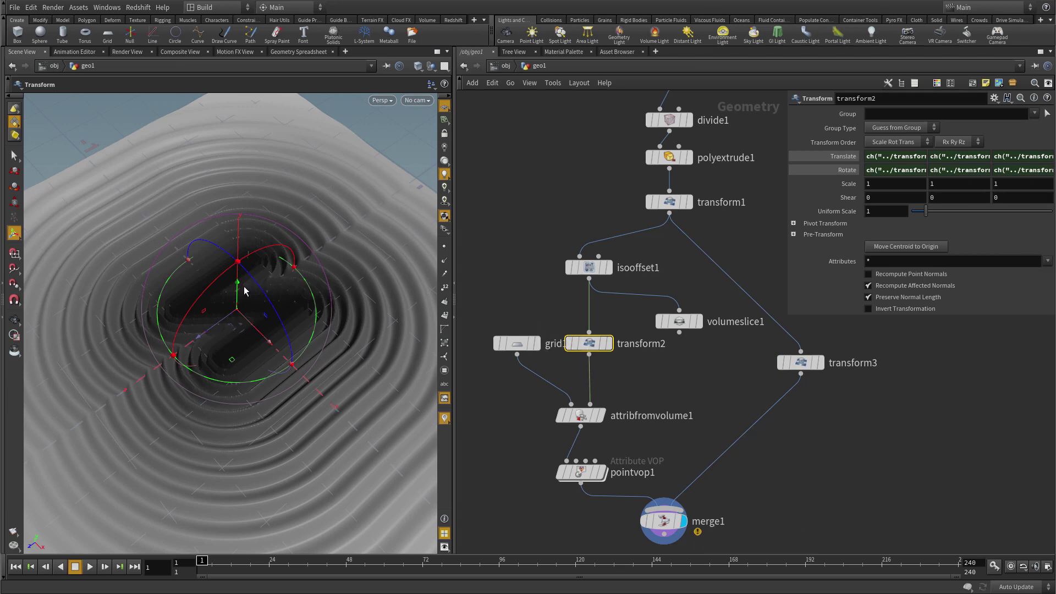
# Insert a Color node, color1, on the wire between transform3 and merge1.
pyautogui.moveTo(243, 285); pyautogui.dragTo(240, 271)
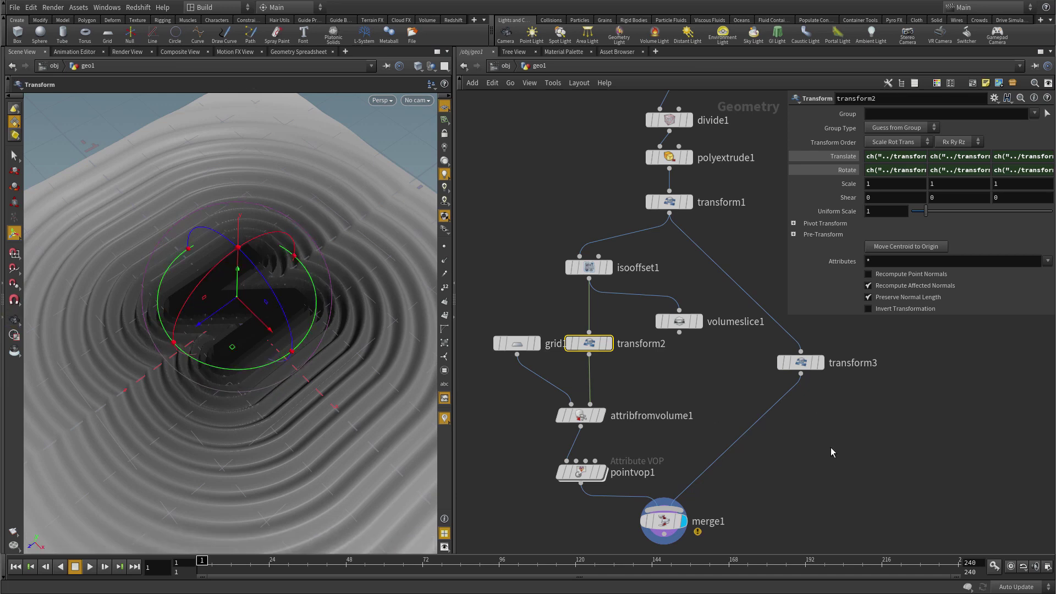
pyautogui.press('Tab')
pyautogui.write('c')
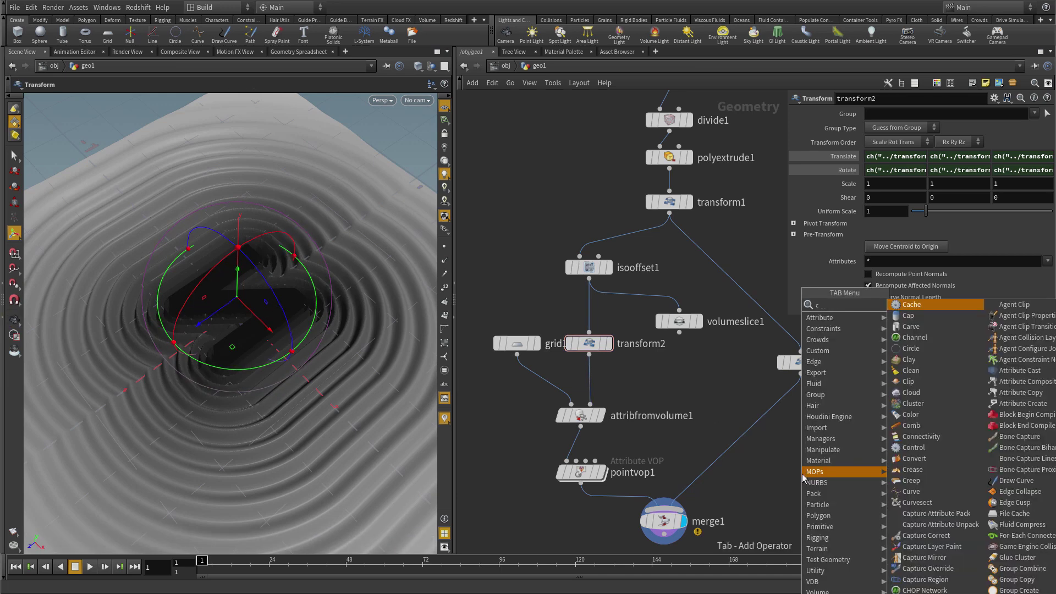
pyautogui.write('olor')
pyautogui.press('Return')
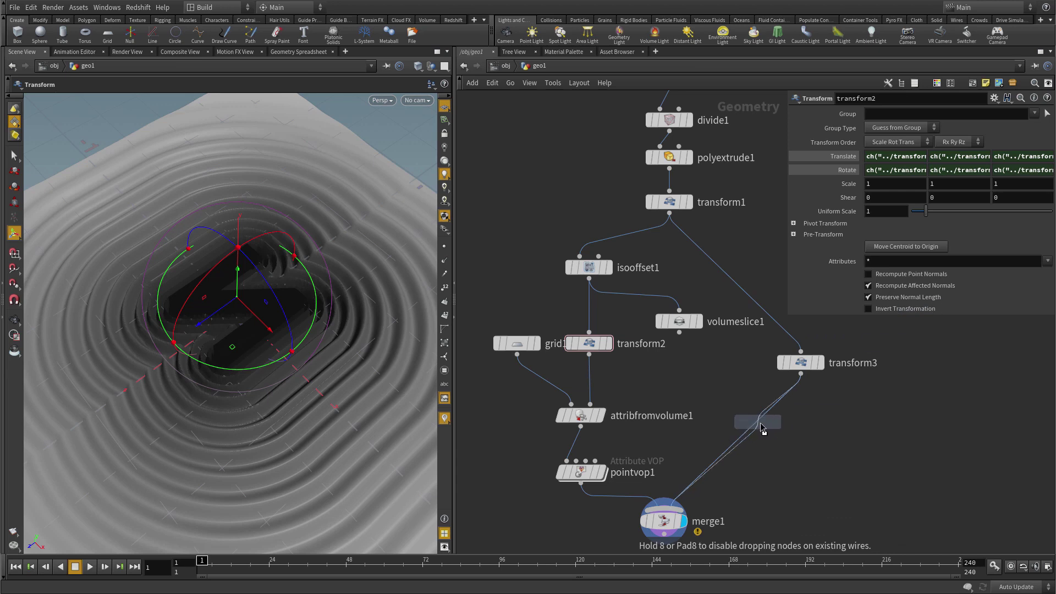
pyautogui.click(761, 427)
pyautogui.moveTo(761, 428); pyautogui.dragTo(798, 416)
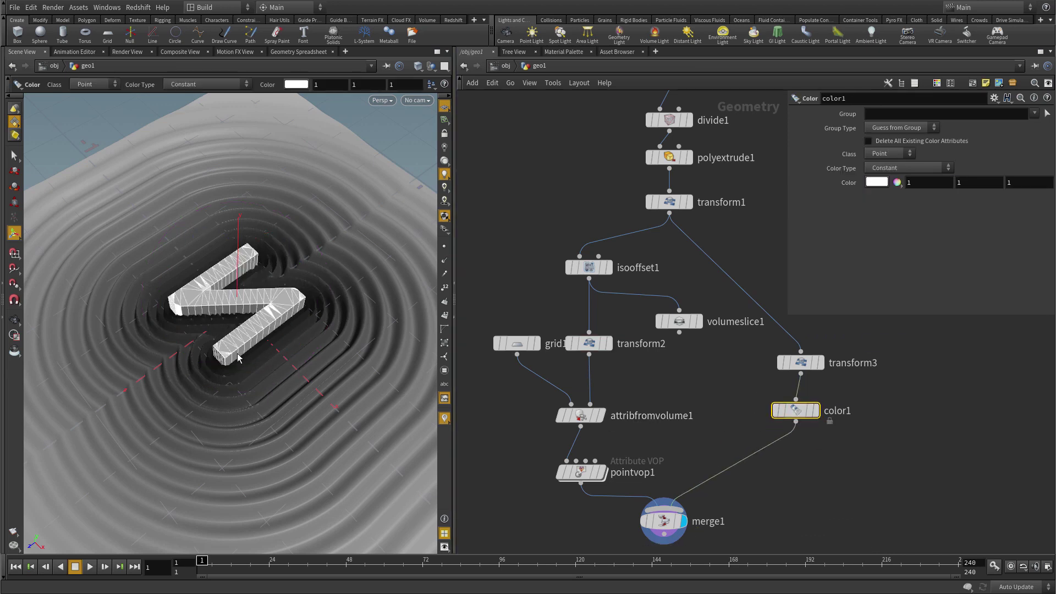
# Rotate transform2 with its viewport handle so the letter and ripple rings turn together.
pyautogui.press('Escape')
pyautogui.moveTo(294, 323); pyautogui.dragTo(242, 328)
pyautogui.click(589, 343)
pyautogui.press('Return')
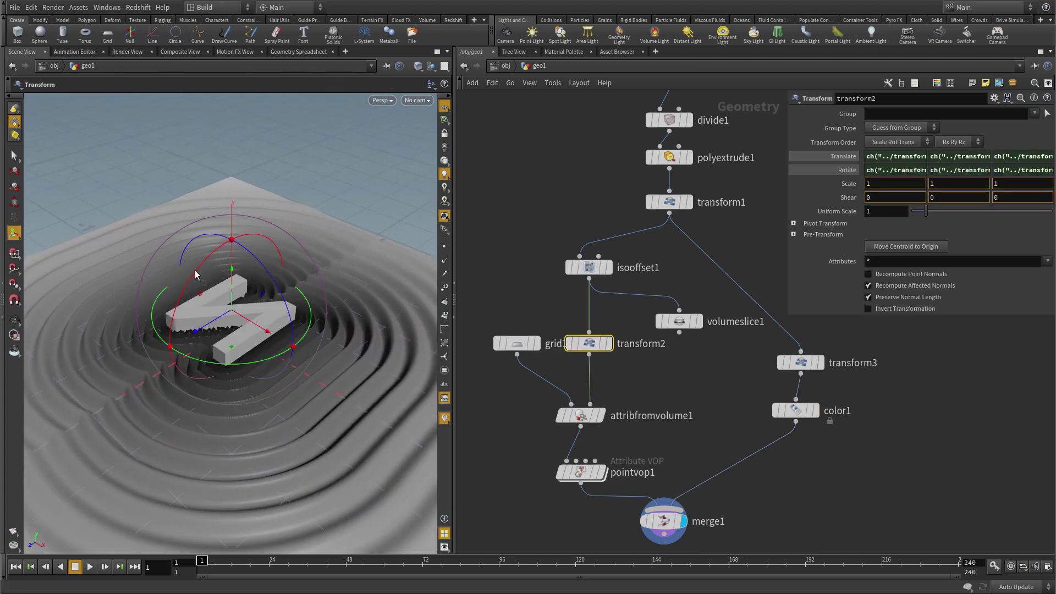
pyautogui.moveTo(193, 275); pyautogui.dragTo(183, 306)
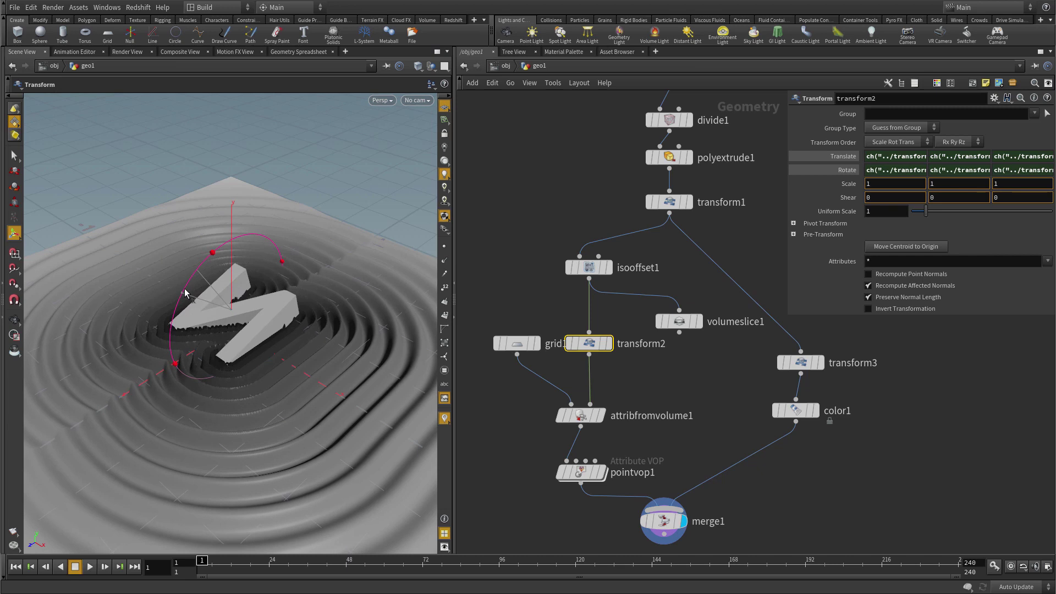
pyautogui.press('Escape')
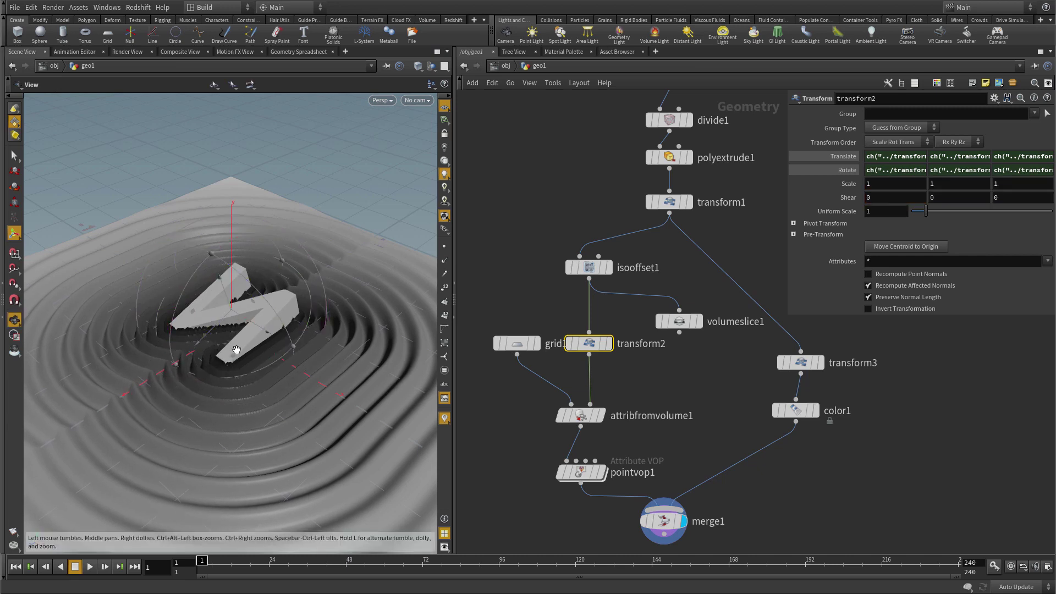
pyautogui.moveTo(234, 350); pyautogui.dragTo(300, 355)
pyautogui.press('Return')
pyautogui.press('Escape')
# Move merge1 down and insert a Smooth node between pointvop1 and merge1.
pyautogui.press('t')
pyautogui.moveTo(664, 550); pyautogui.dragTo(681, 436, button='middle')
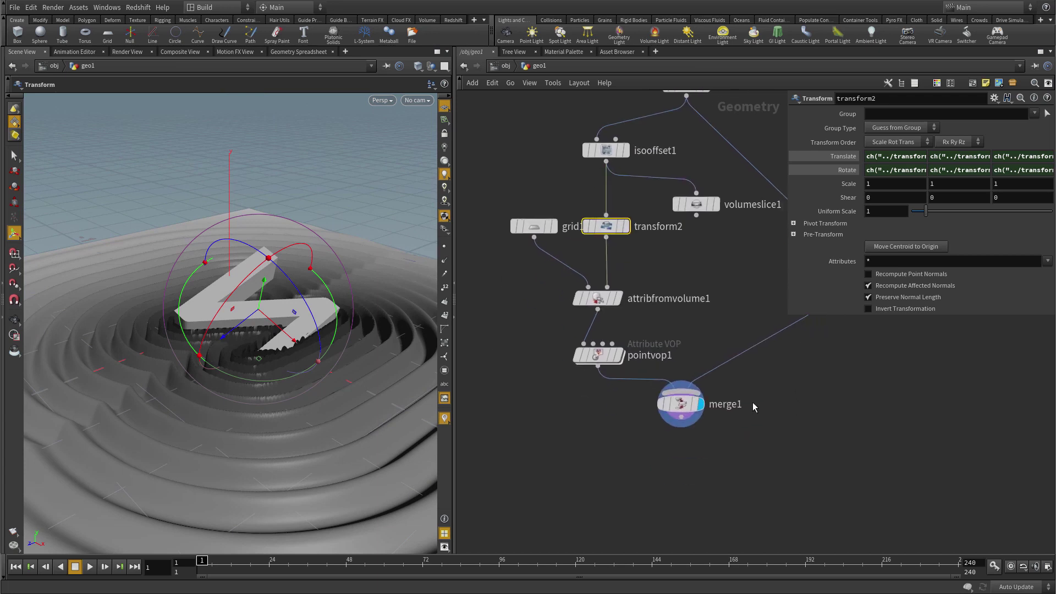
pyautogui.moveTo(680, 435)
pyautogui.moveTo(681, 435); pyautogui.dragTo(681, 503)
pyautogui.press('Tab')
pyautogui.write('smooth')
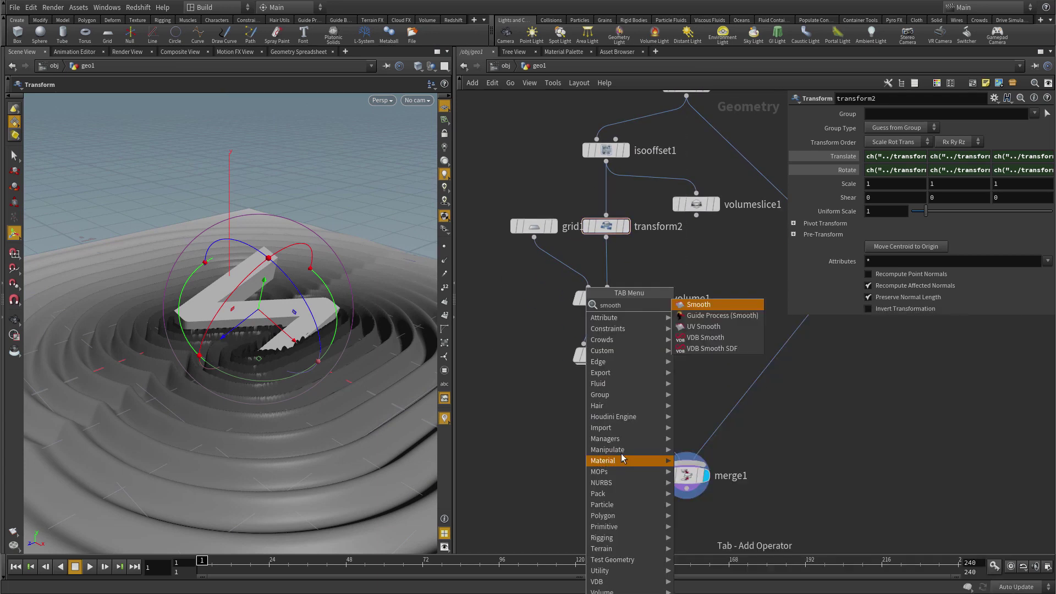
pyautogui.click(699, 304)
pyautogui.click(633, 421)
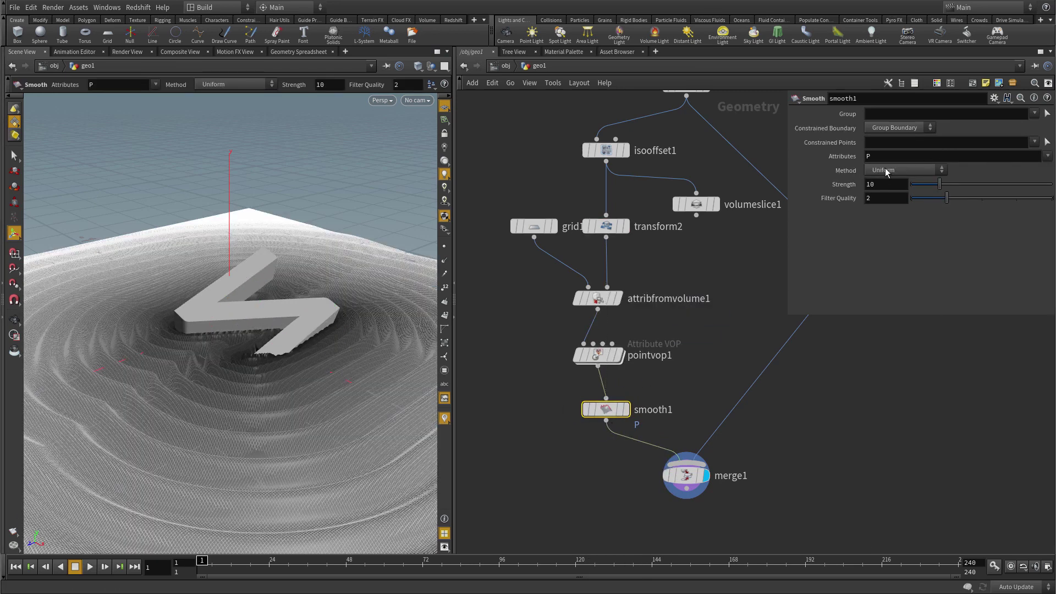
# Set smooth1's Strength to 100 and inspect the softened rings.
pyautogui.click(887, 184)
pyautogui.write('0')
pyautogui.press('Return')
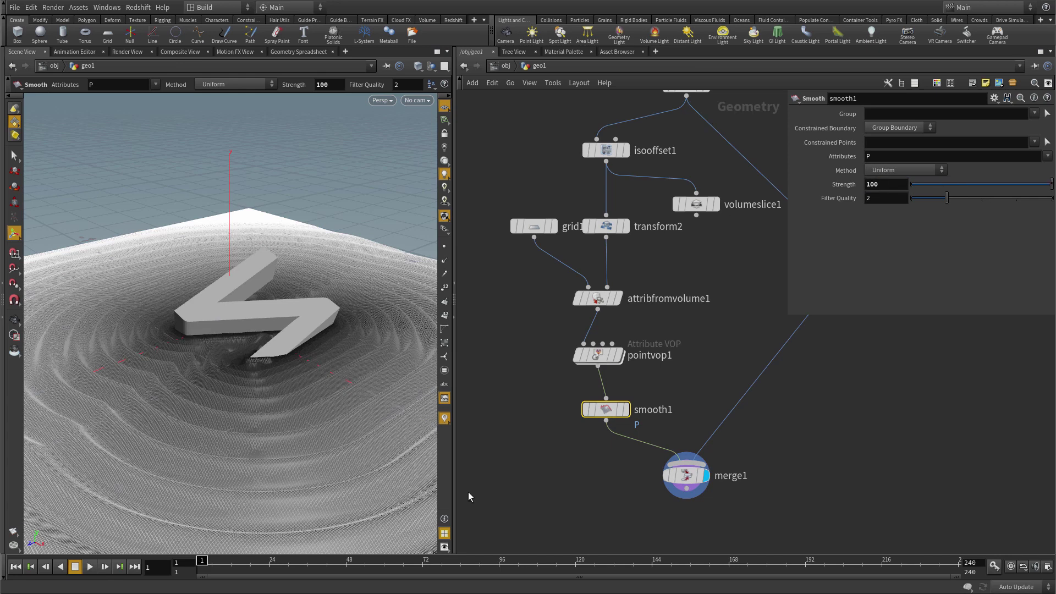
pyautogui.press('Escape')
pyautogui.moveTo(273, 334)
pyautogui.mouseDown()
pyautogui.moveTo(274, 379)
pyautogui.moveTo(259, 330)
pyautogui.moveTo(278, 349)
pyautogui.moveTo(267, 349)
pyautogui.moveTo(255, 382)
pyautogui.moveTo(264, 371)
pyautogui.mouseUp()
pyautogui.press('Return')
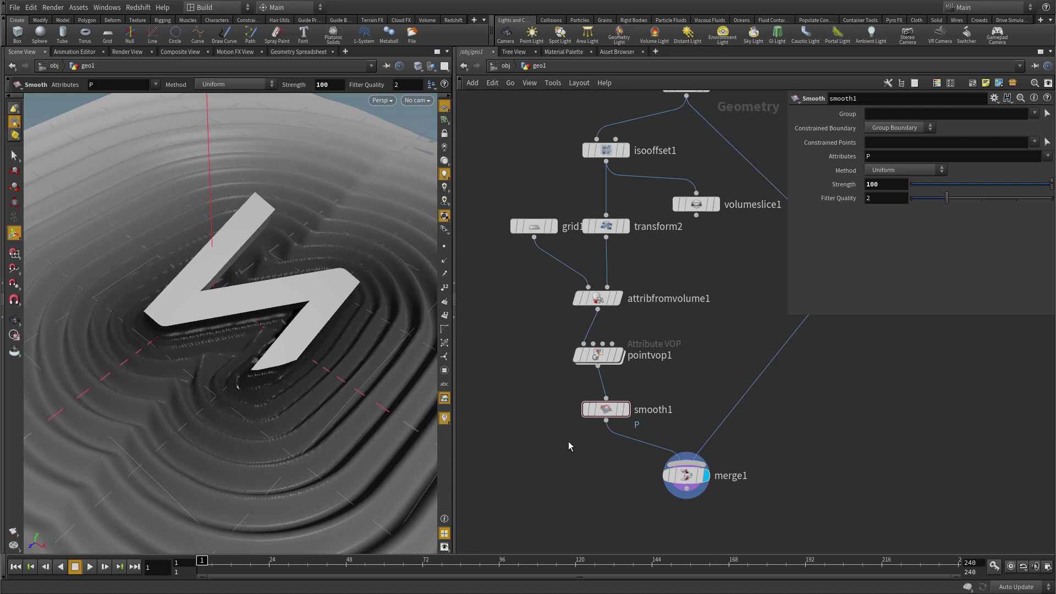
pyautogui.moveTo(316, 405); pyautogui.dragTo(266, 372)
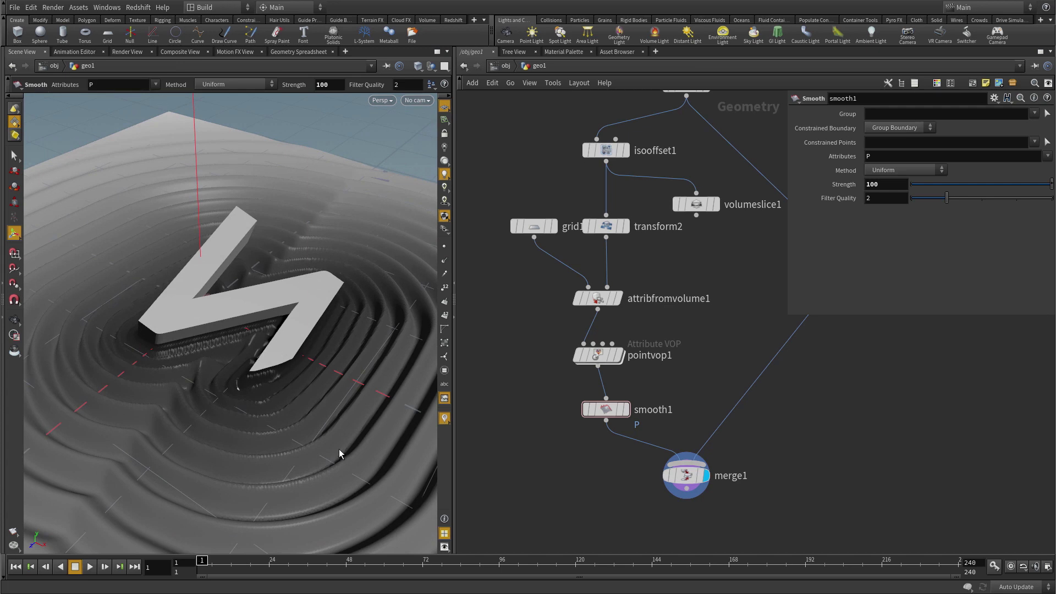
# Inside pointvop1, add a Bind Export node.
pyautogui.doubleClick(601, 356)
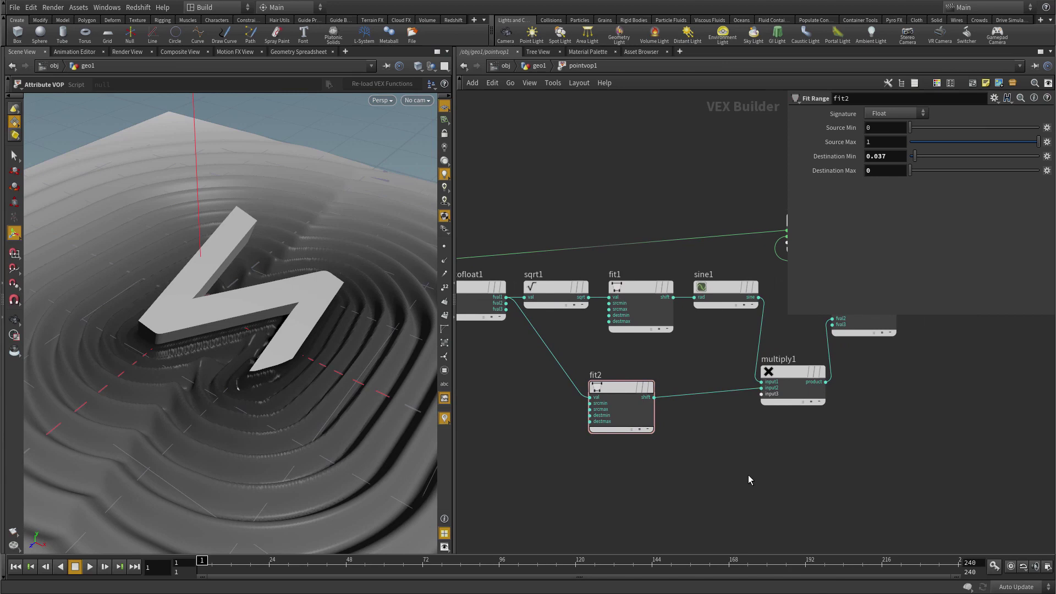
pyautogui.press('Tab')
pyautogui.write('bin')
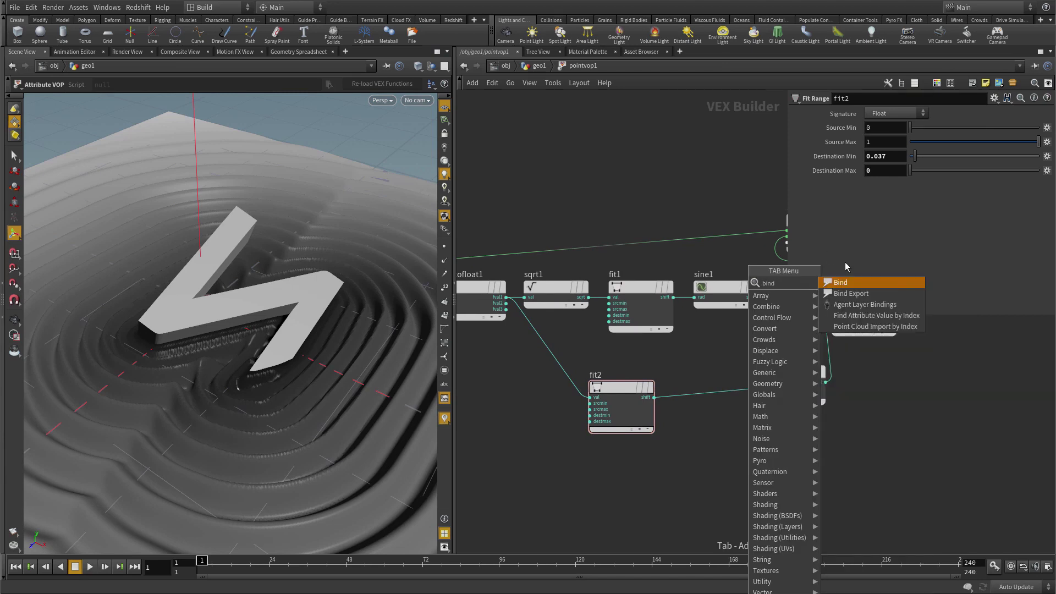
pyautogui.write('d')
pyautogui.click(879, 293)
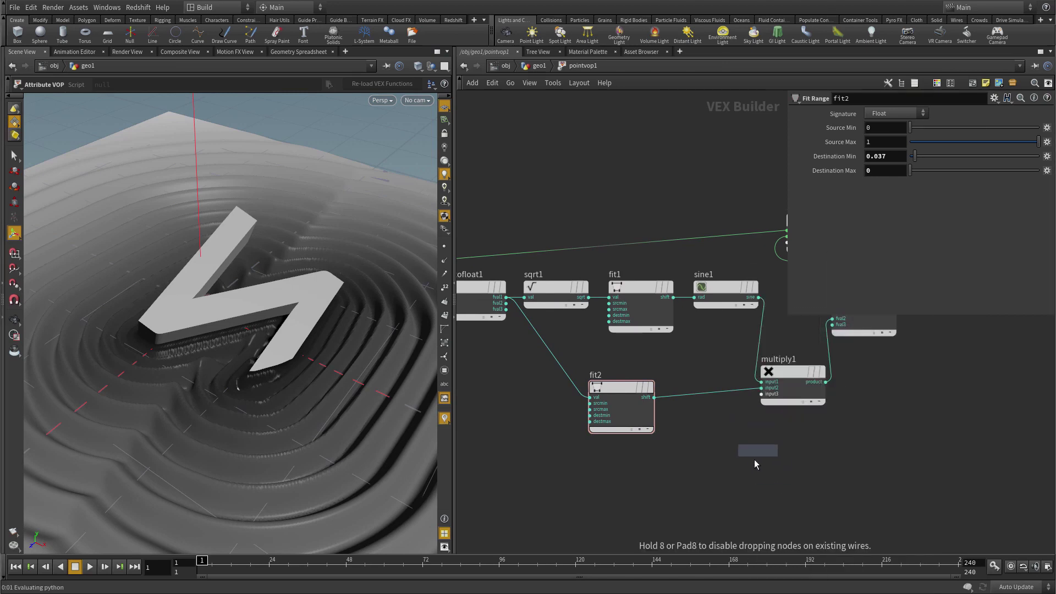
pyautogui.click(758, 463)
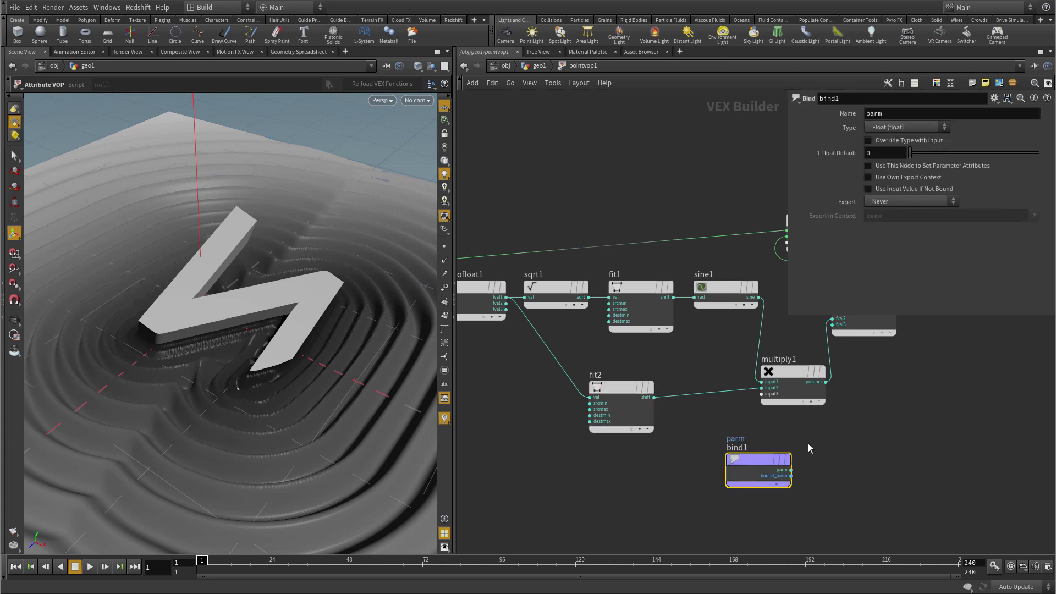
# Wire sine1's output into bind1 and position bind1 beneath the multiply node.
pyautogui.moveTo(974, 357)
pyautogui.mouseDown(button='middle')
pyautogui.moveTo(831, 399)
pyautogui.moveTo(789, 396)
pyautogui.mouseUp(button='middle')
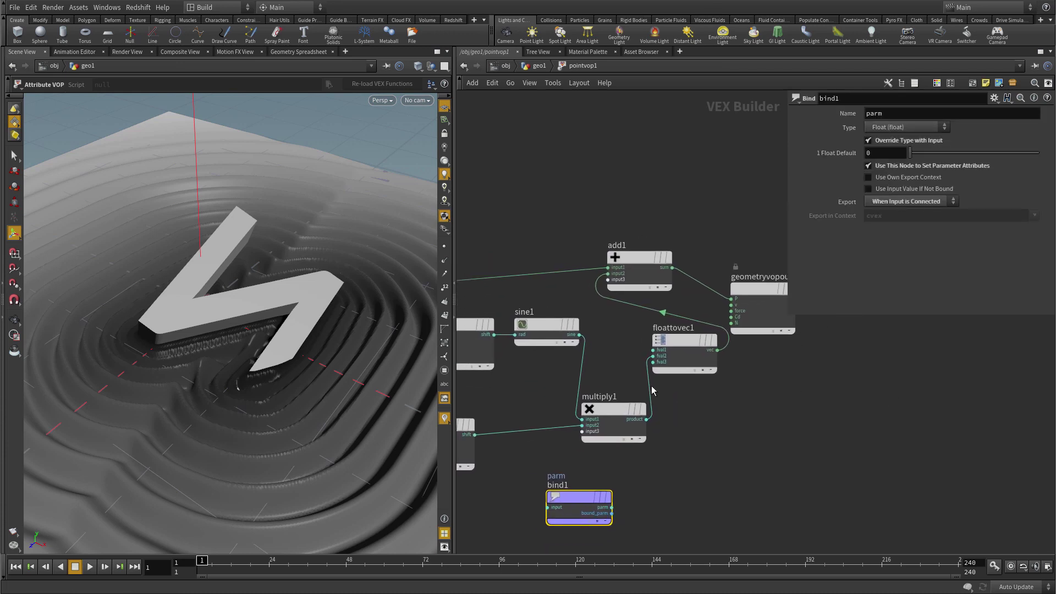
pyautogui.click(579, 334)
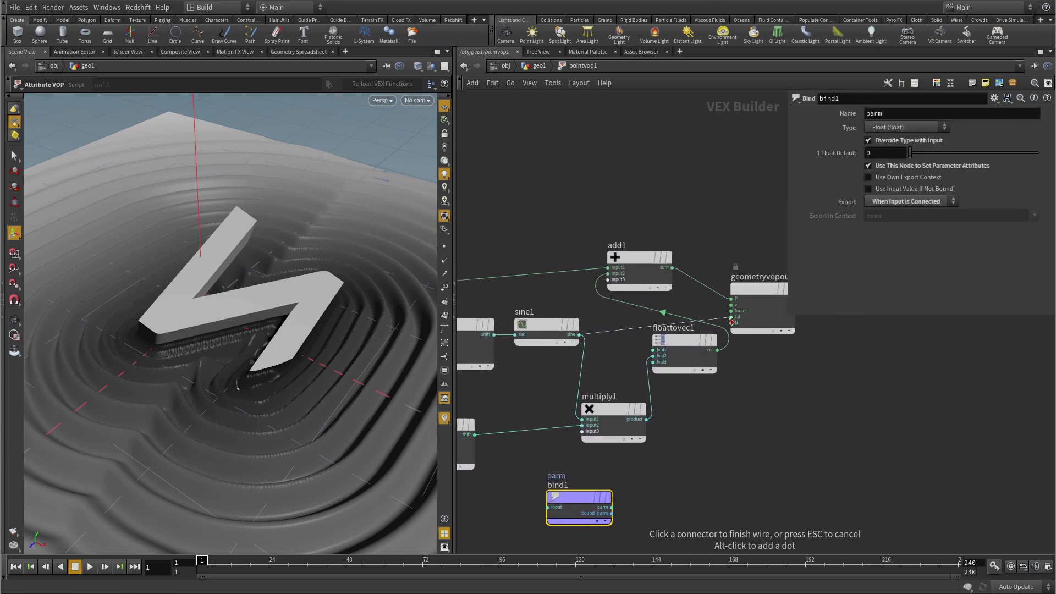
pyautogui.click(712, 344)
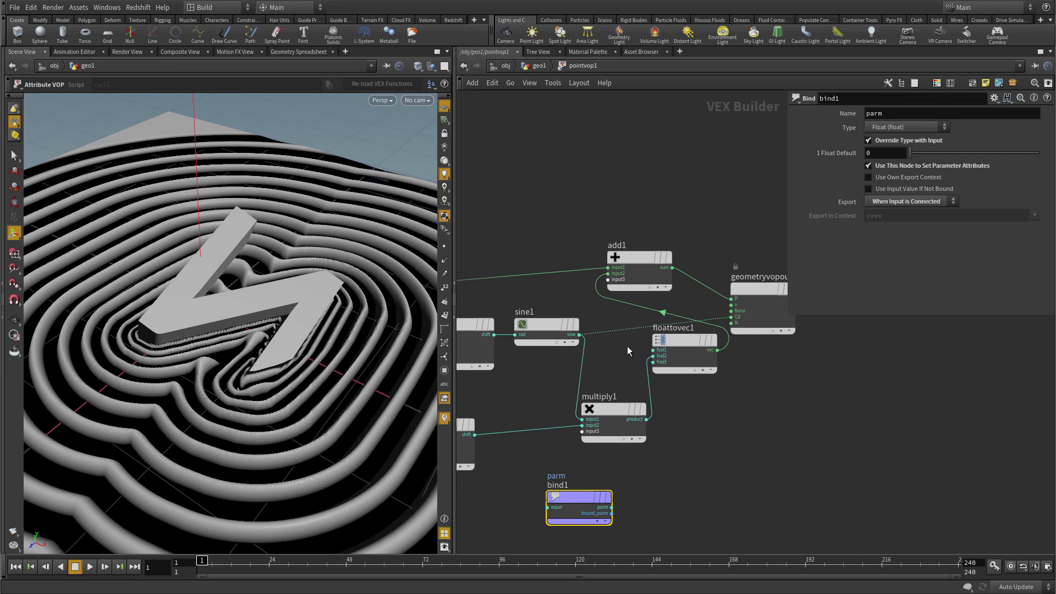
pyautogui.moveTo(627, 322); pyautogui.dragTo(583, 341)
pyautogui.click(579, 334)
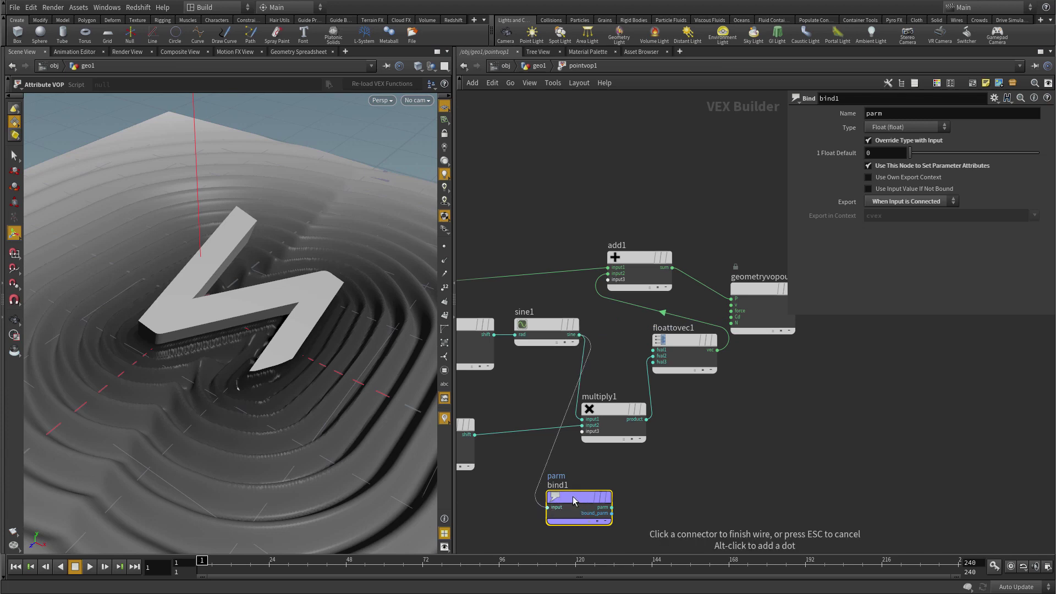
pyautogui.click(574, 500)
pyautogui.moveTo(573, 500); pyautogui.dragTo(634, 496)
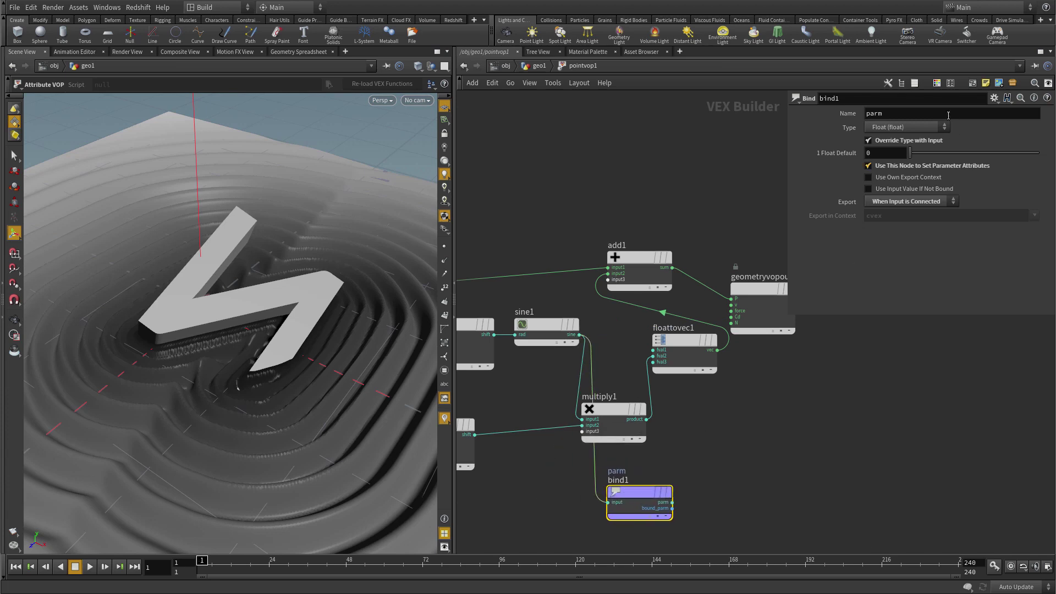
# Name the exported attribute 'mask' and return up to the geo1 network.
pyautogui.doubleClick(913, 109)
pyautogui.write('mask')
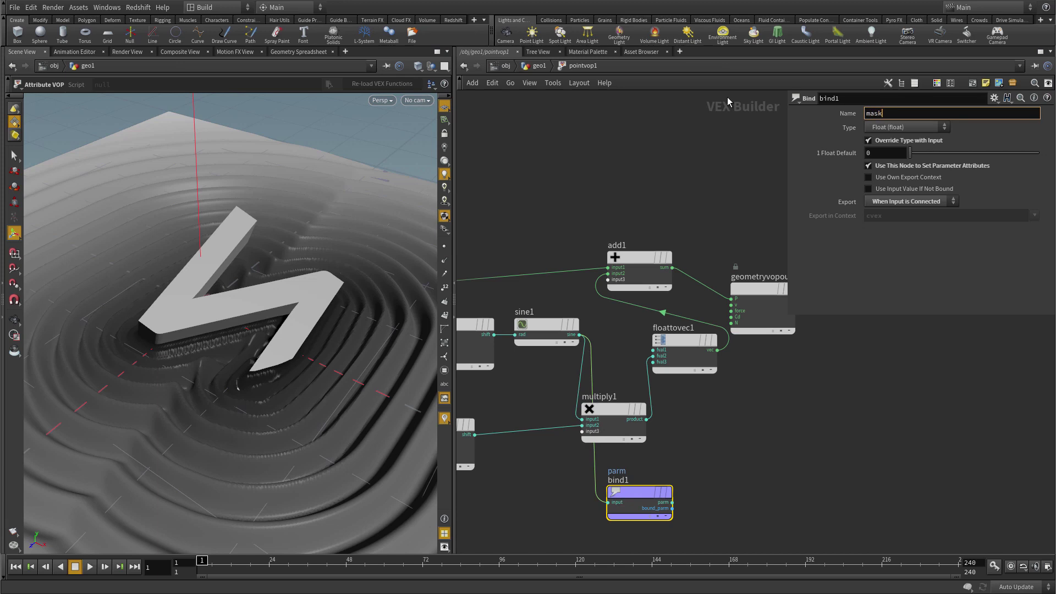
pyautogui.press('Return')
pyautogui.press('u')
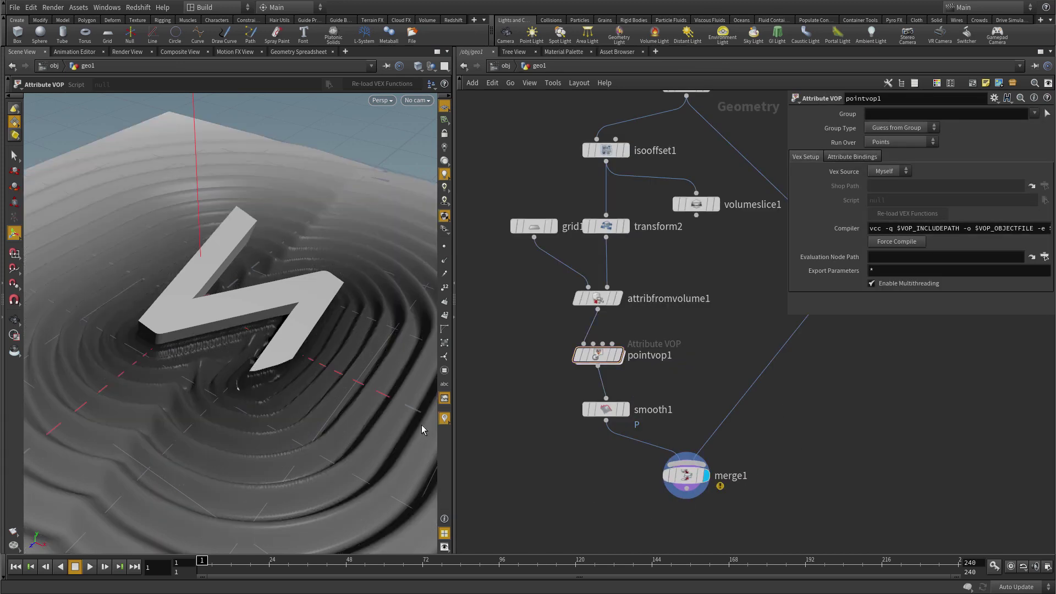
pyautogui.press('Escape')
pyautogui.moveTo(294, 344); pyautogui.dragTo(273, 358)
pyautogui.press('Return')
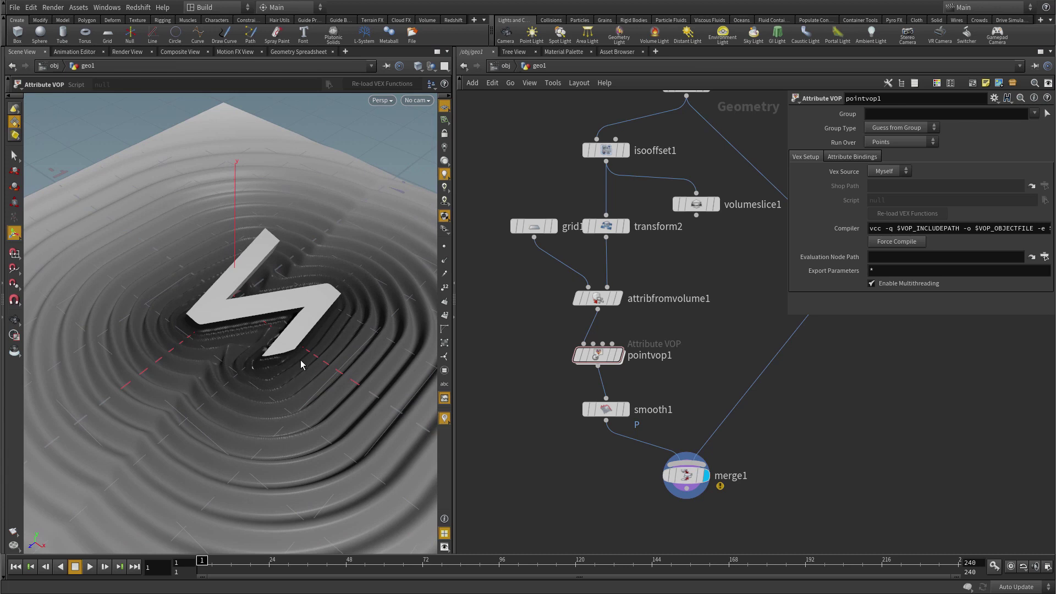